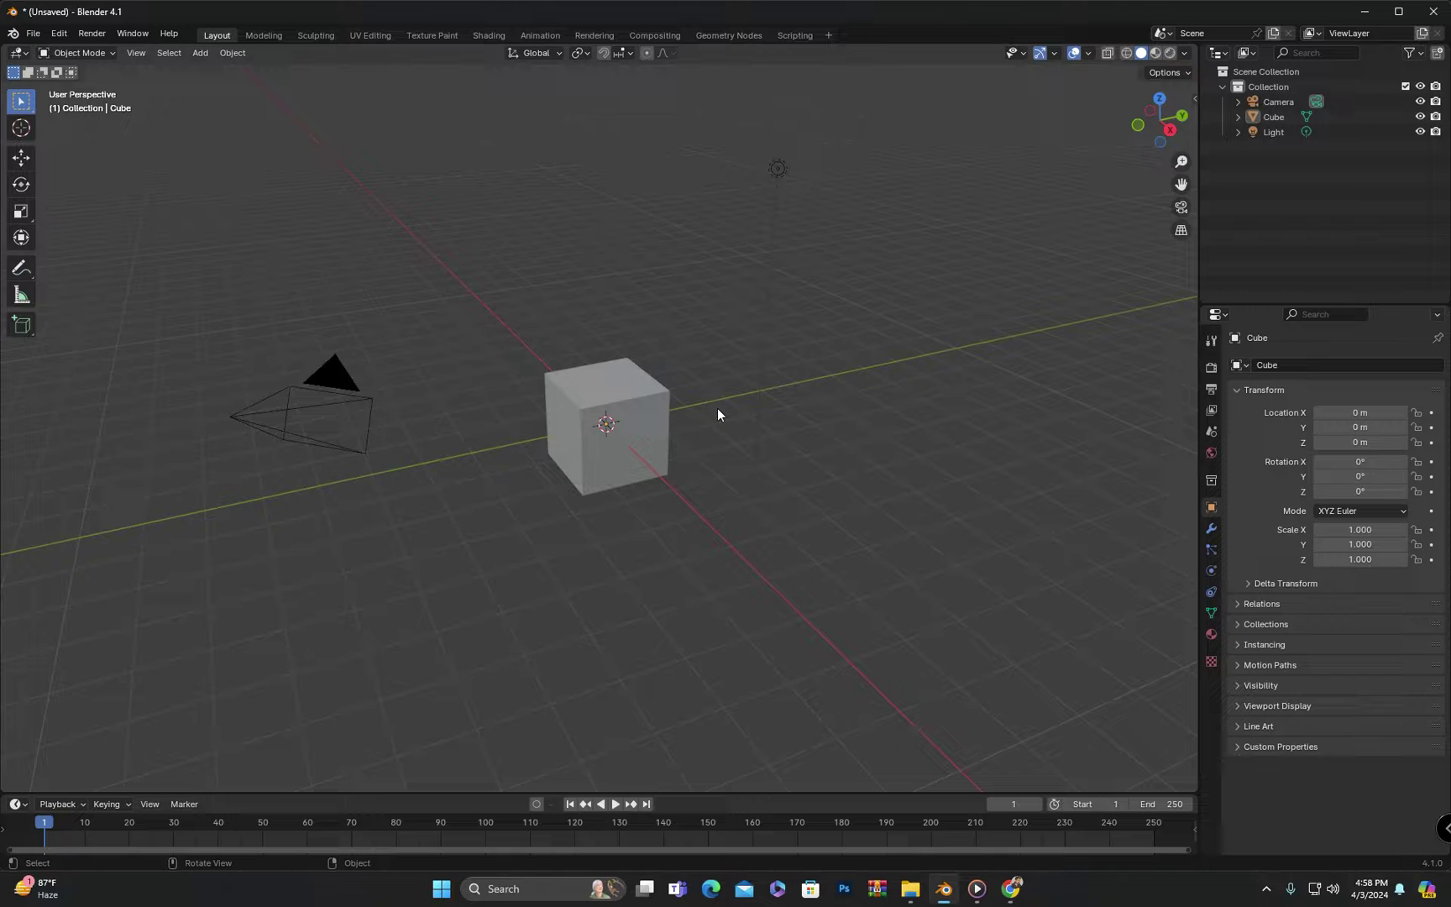
Select the default cube, trying move, rotate and scale but cancelling each one.
left_click(651, 403)
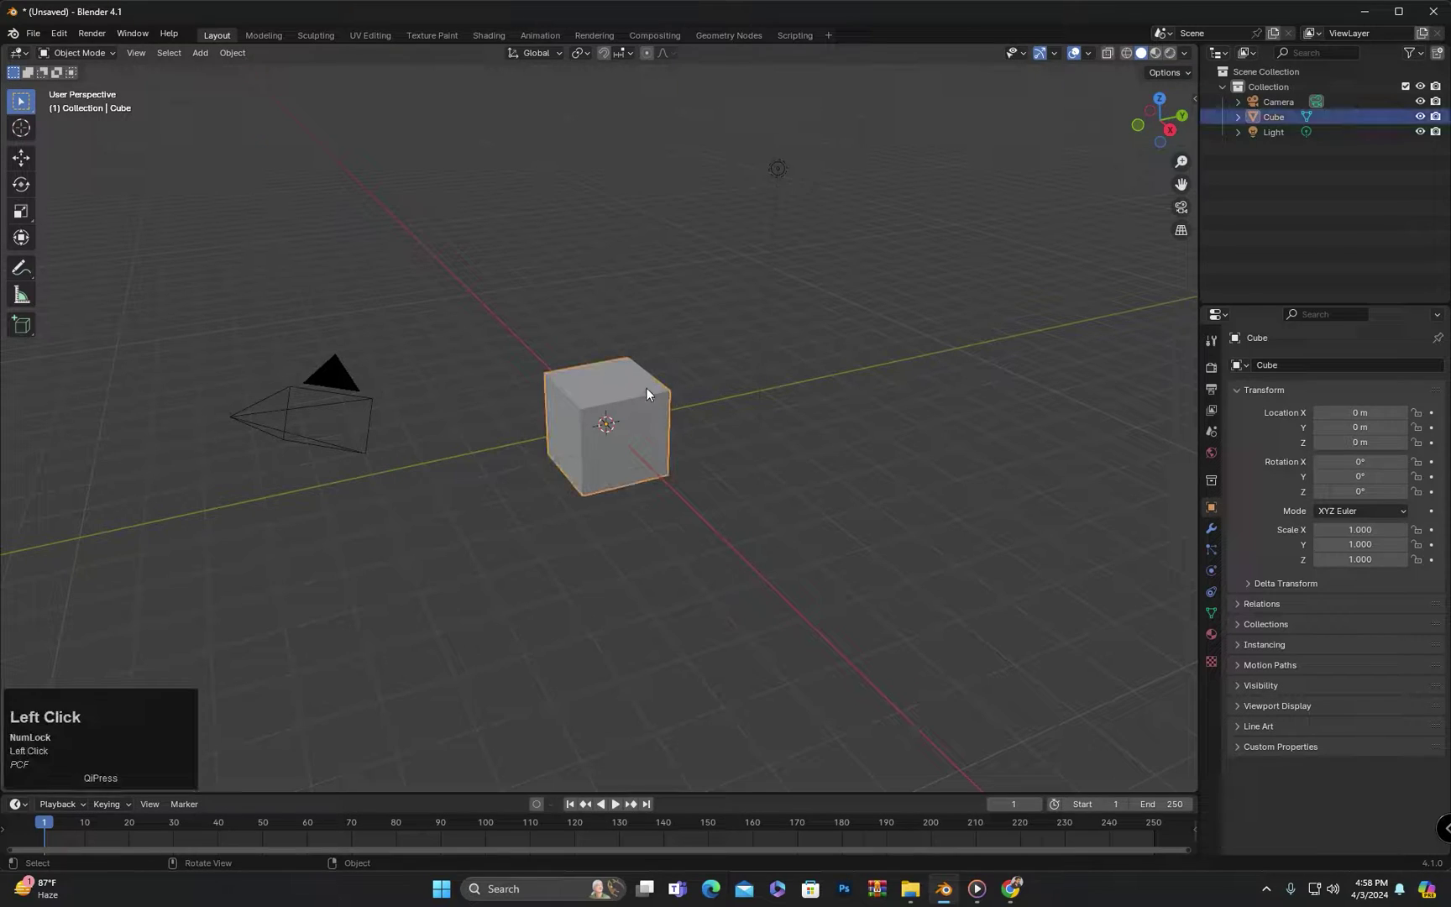
key("g")
key("Escape")
key("r")
key("Escape")
key("s")
key("Escape")
middle_click_drag(743, 457, 772, 461, "shift")
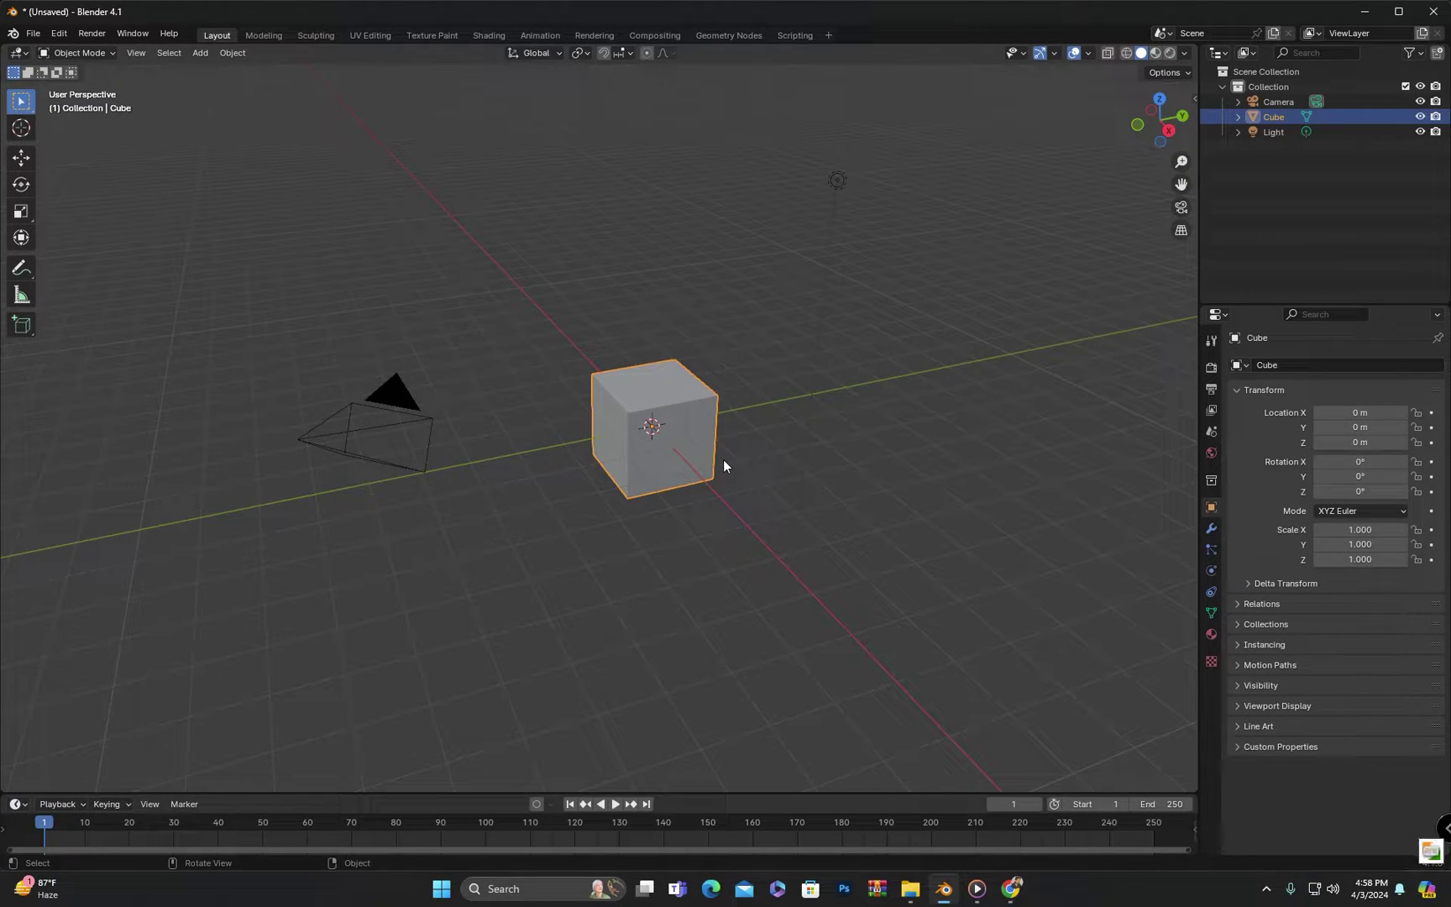
mouse_move(709, 477)
middle_mouse_down()
mouse_move(678, 487)
mouse_move(696, 478)
mouse_move(697, 499)
middle_mouse_up()
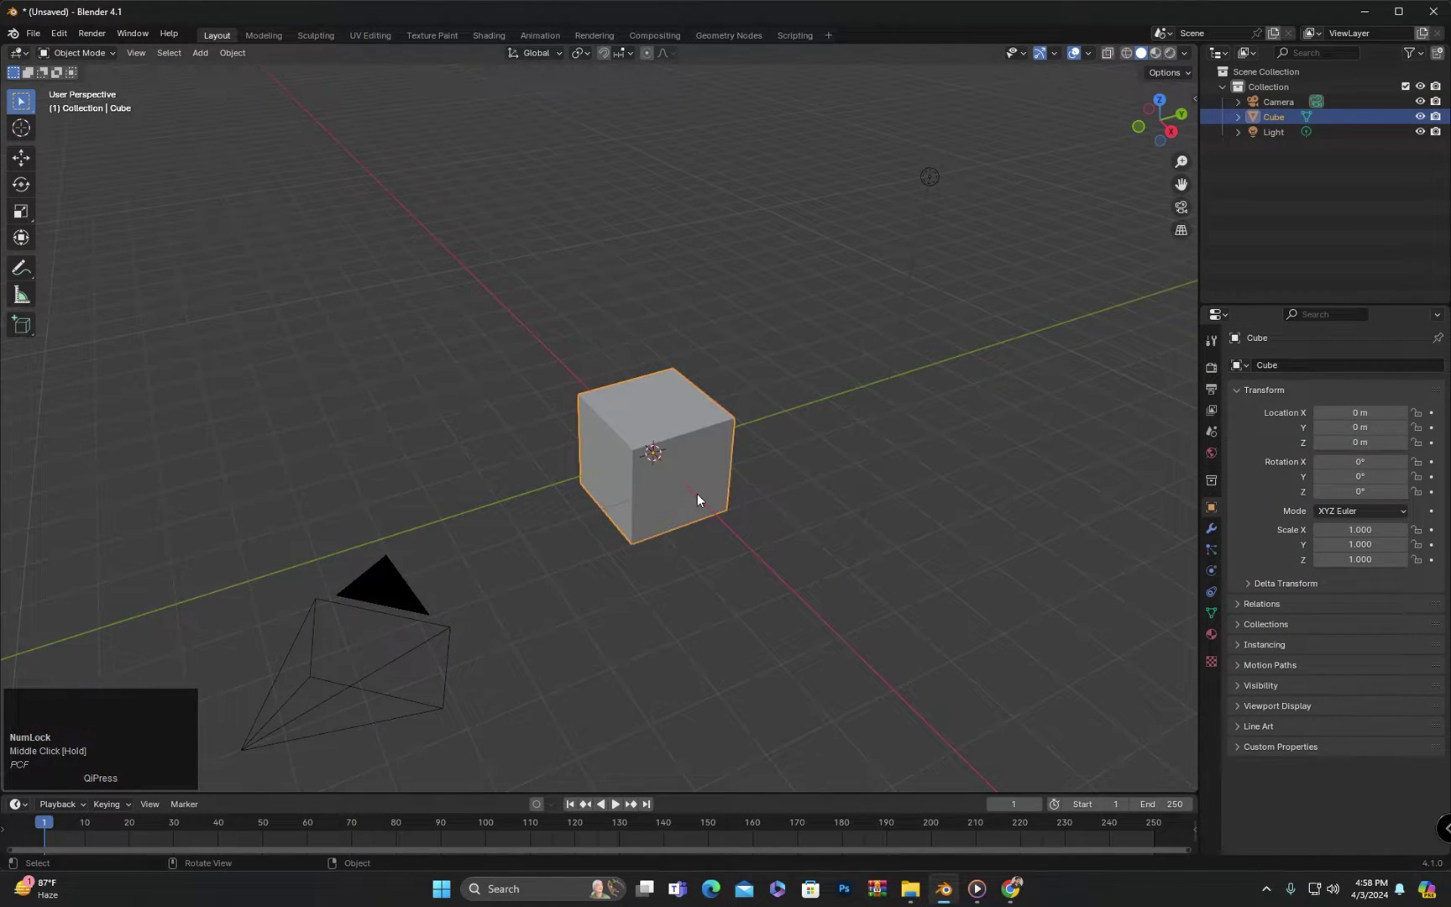
scroll(697, 495, "up", 1)
scroll(693, 495, "up", 1)
middle_click_drag(684, 492, 685, 474, "shift")
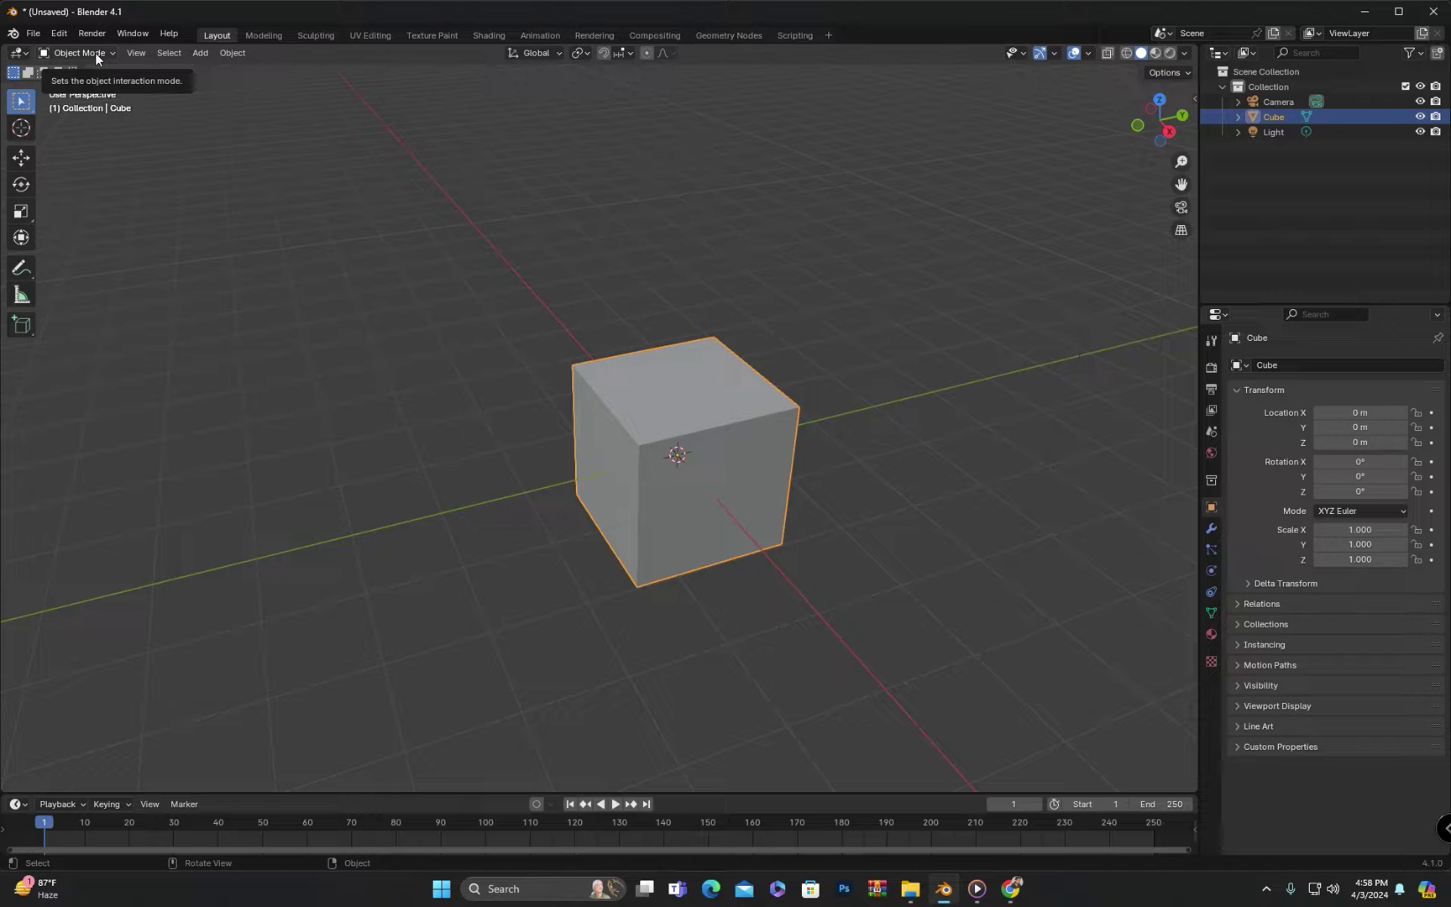
Switch the cube from Object Mode to Edit Mode using the mode dropdown.
left_click(105, 53)
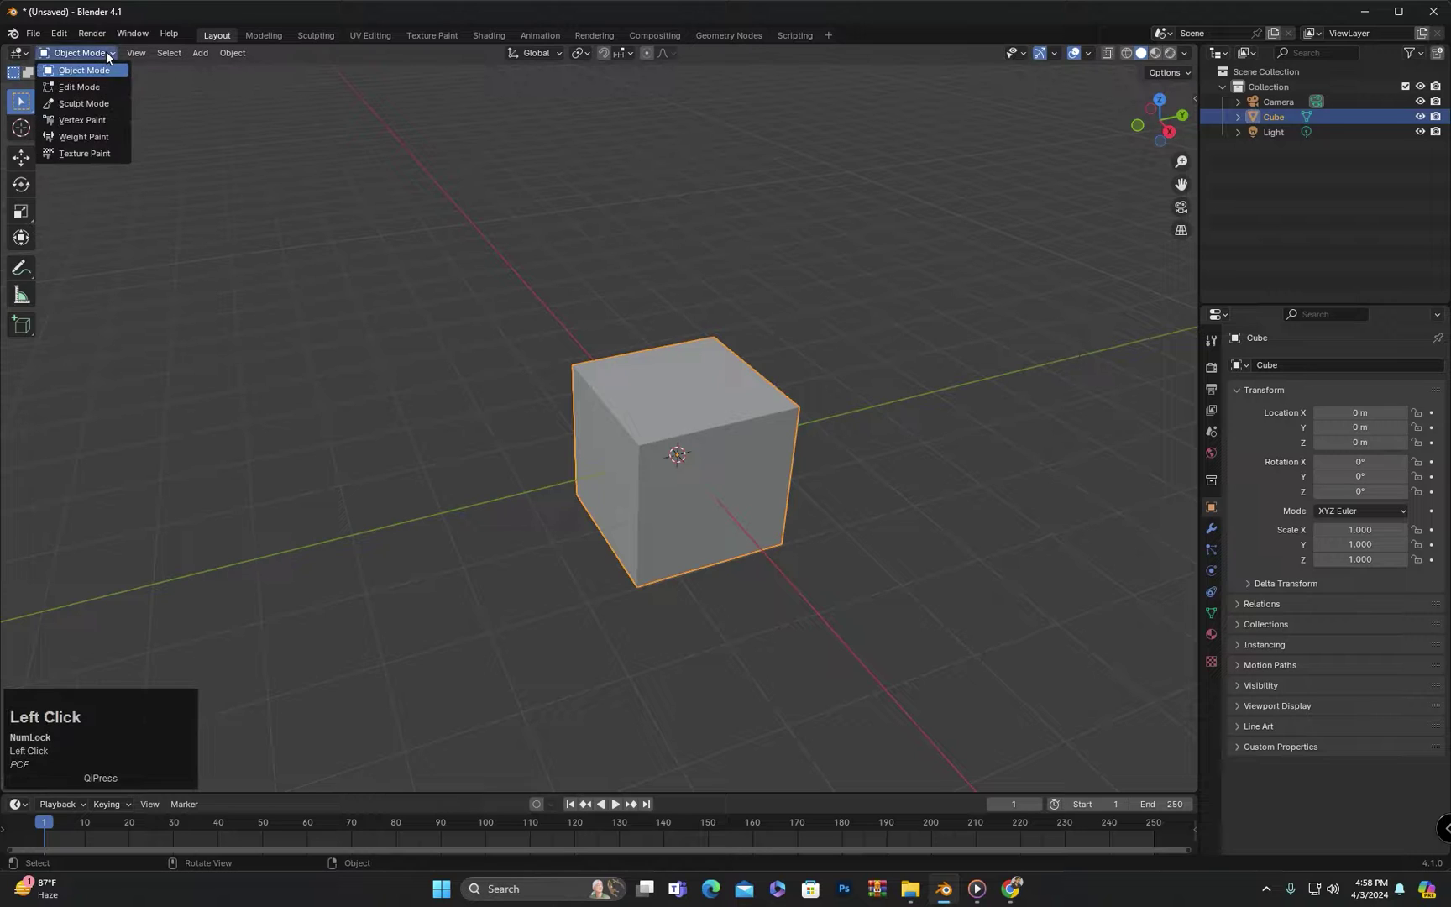
left_click(80, 87)
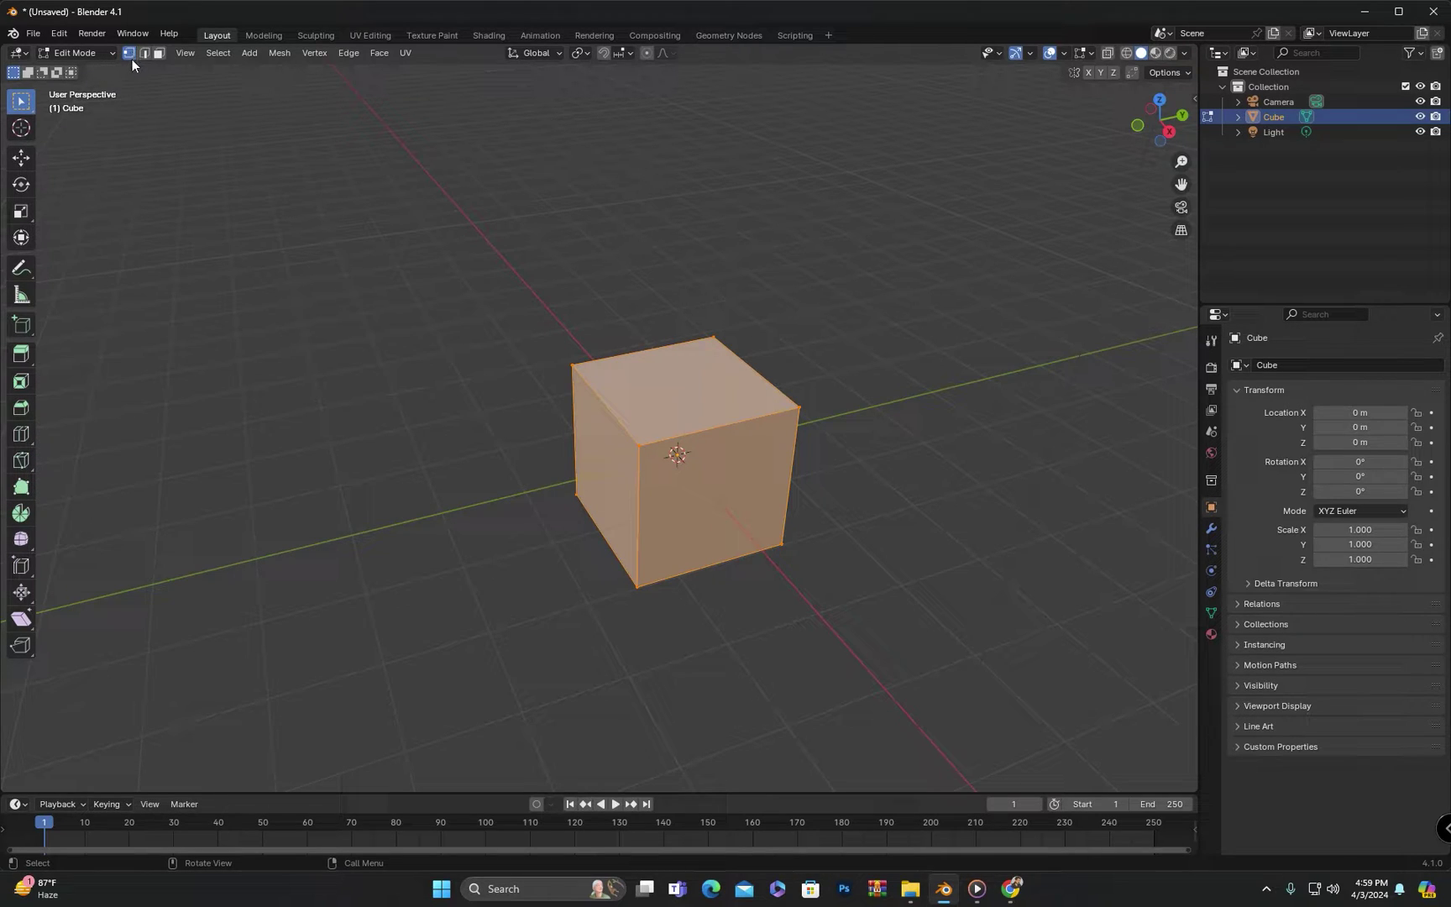
scroll(596, 433, "up", 2)
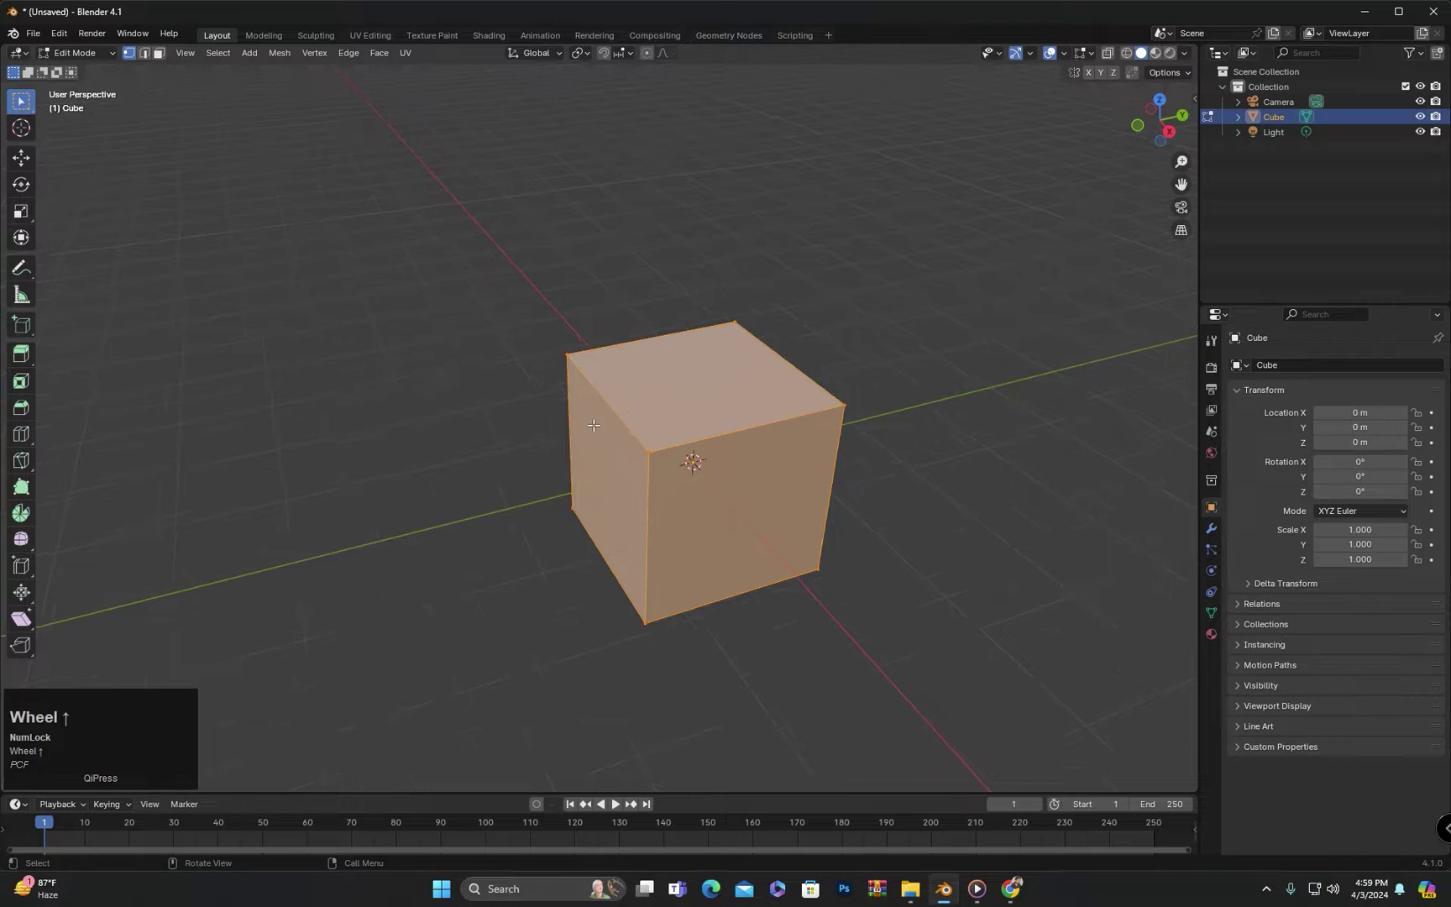
middle_click_drag(622, 467, 557, 449, "shift")
scroll(557, 449, "up", 2)
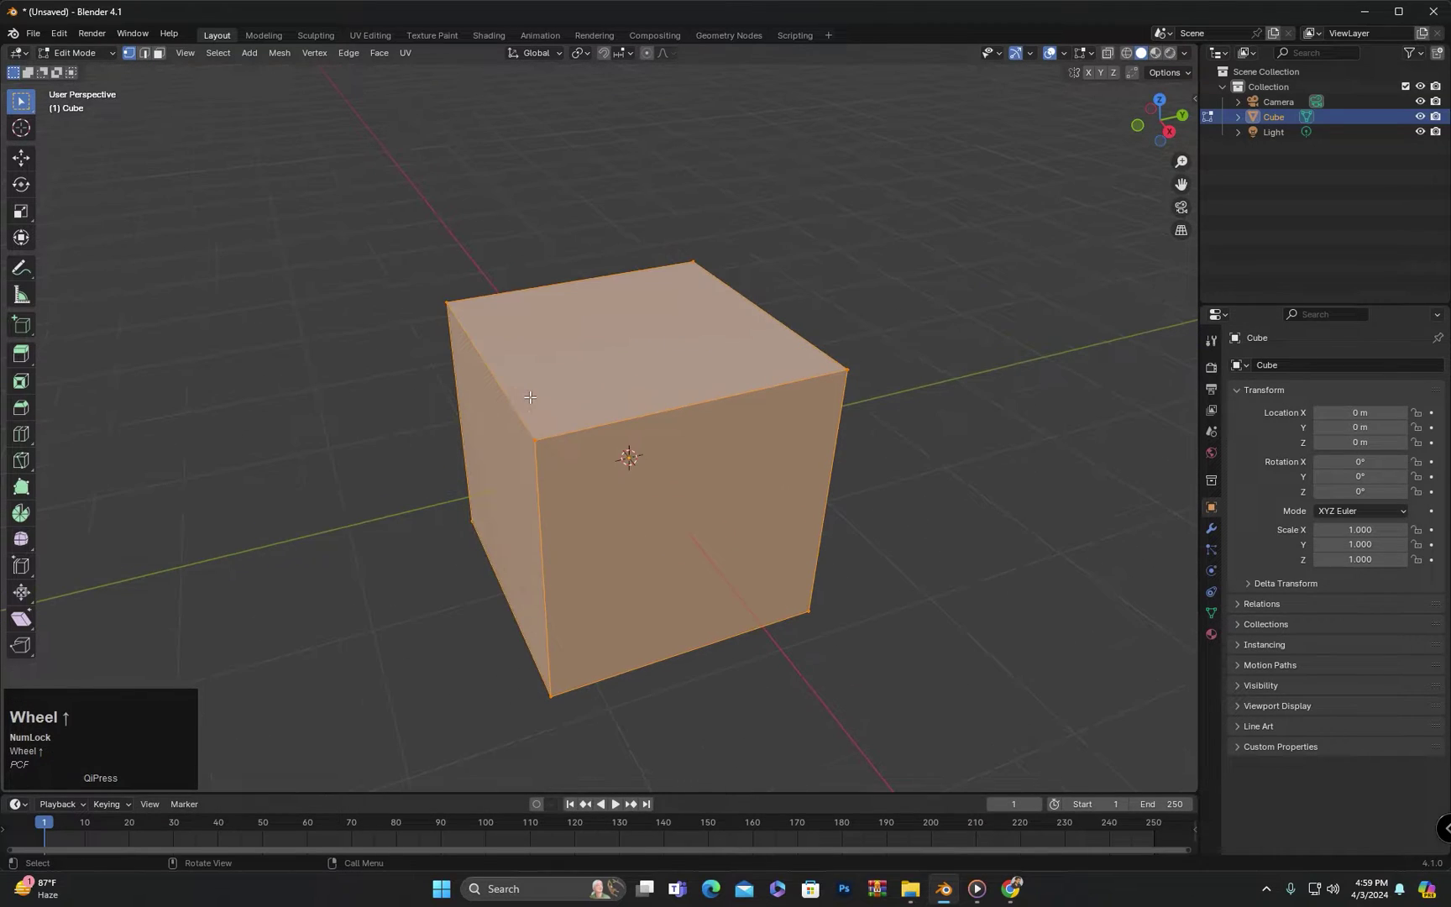
left_click(534, 441)
scroll(529, 489, "up", 2)
mouse_move(528, 480)
middle_mouse_down()
mouse_move(579, 444)
mouse_move(546, 459)
middle_mouse_up()
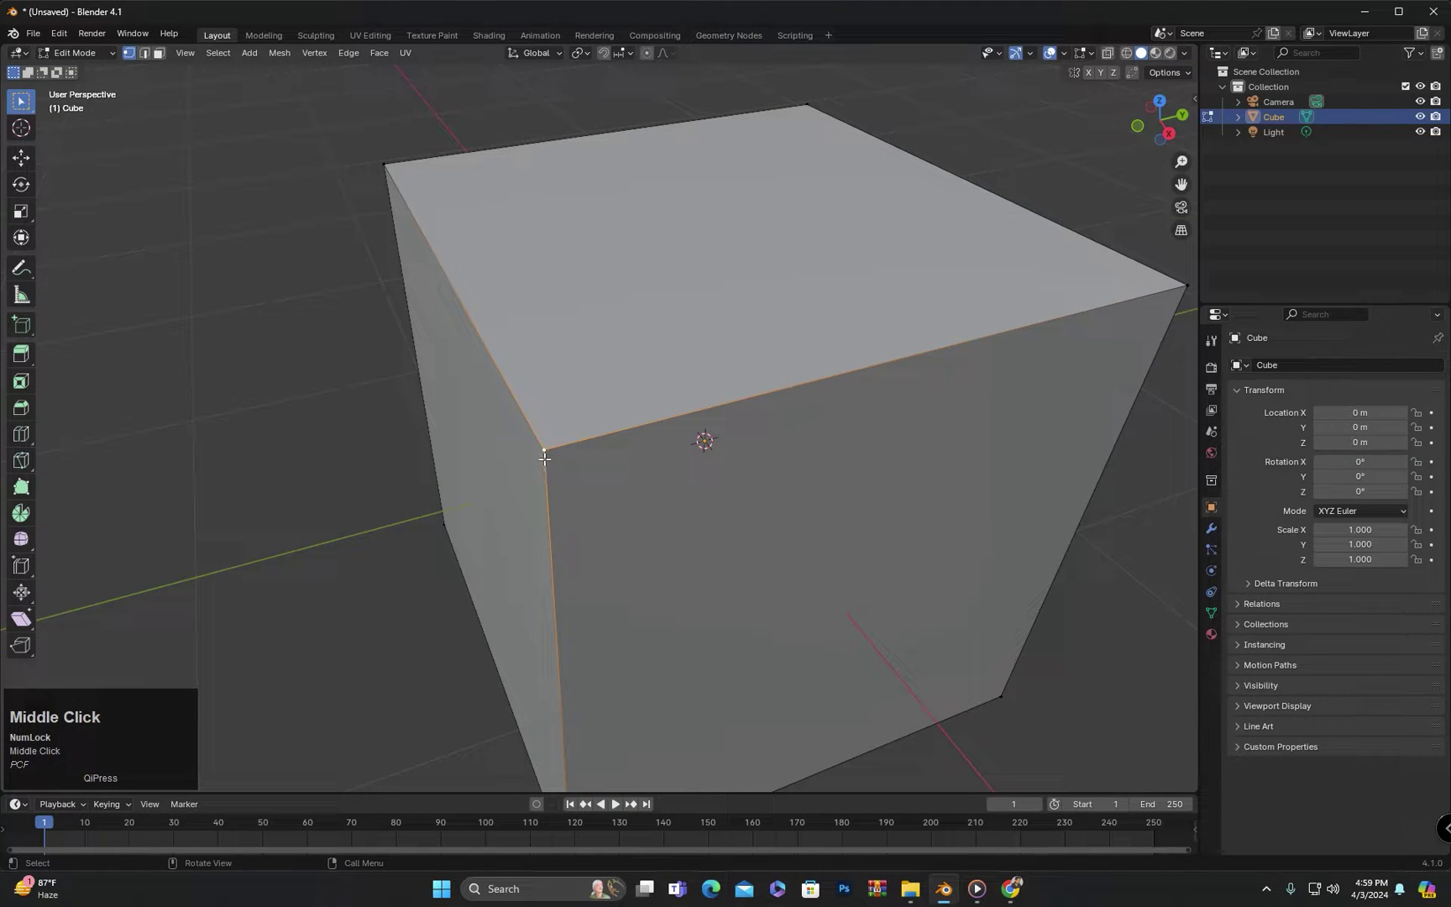
left_click(392, 168)
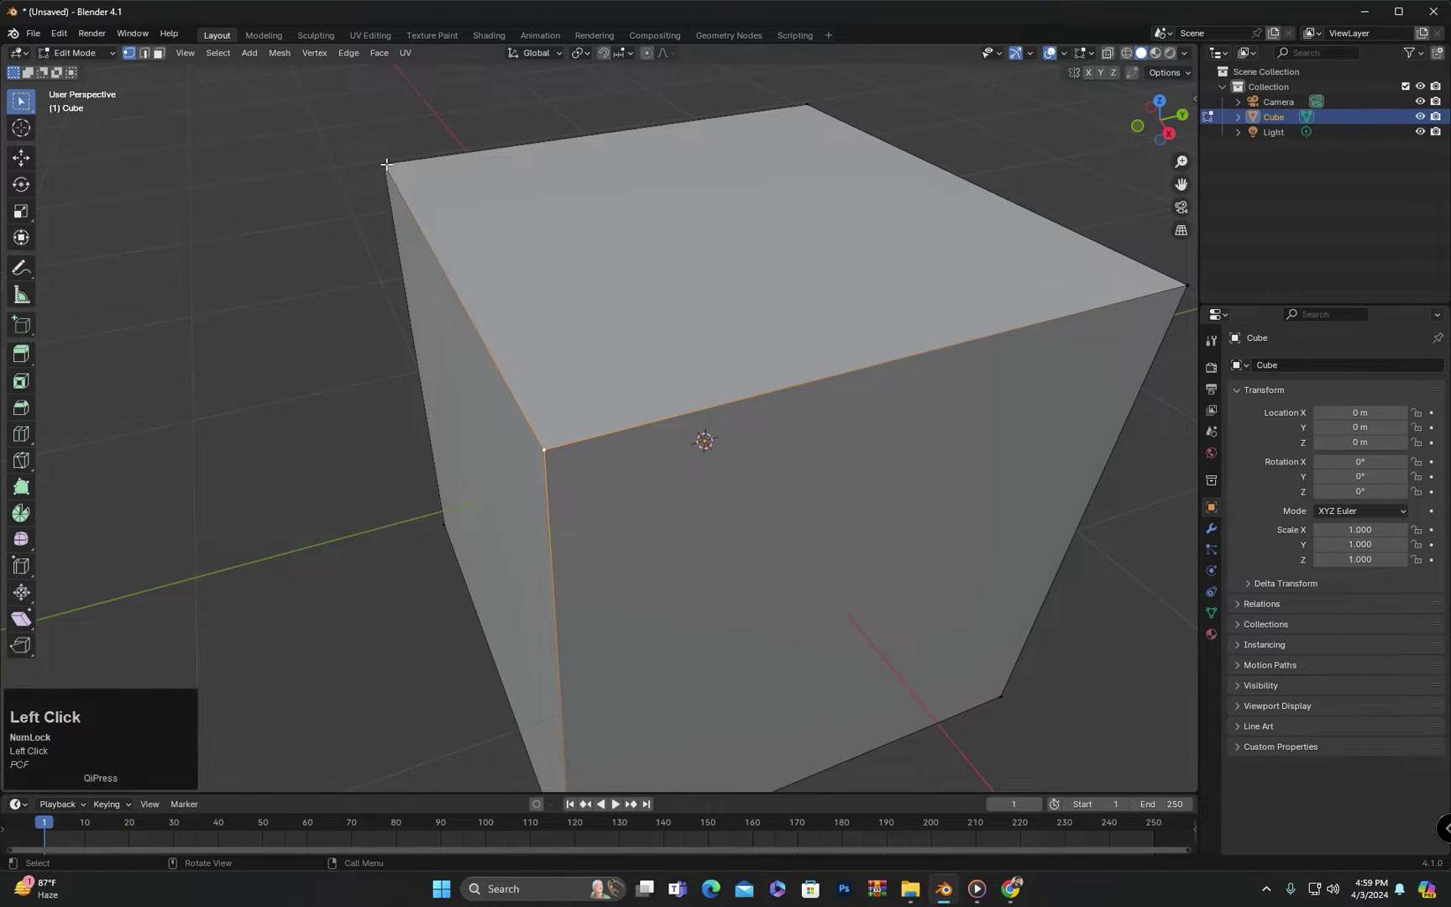
mouse_move(390, 168)
middle_mouse_down()
mouse_move(699, 497)
mouse_move(597, 428)
mouse_move(616, 431)
mouse_move(908, 185)
middle_mouse_up()
scroll(688, 479, "down", 3)
left_click(679, 431)
scroll(599, 428, "up", 2)
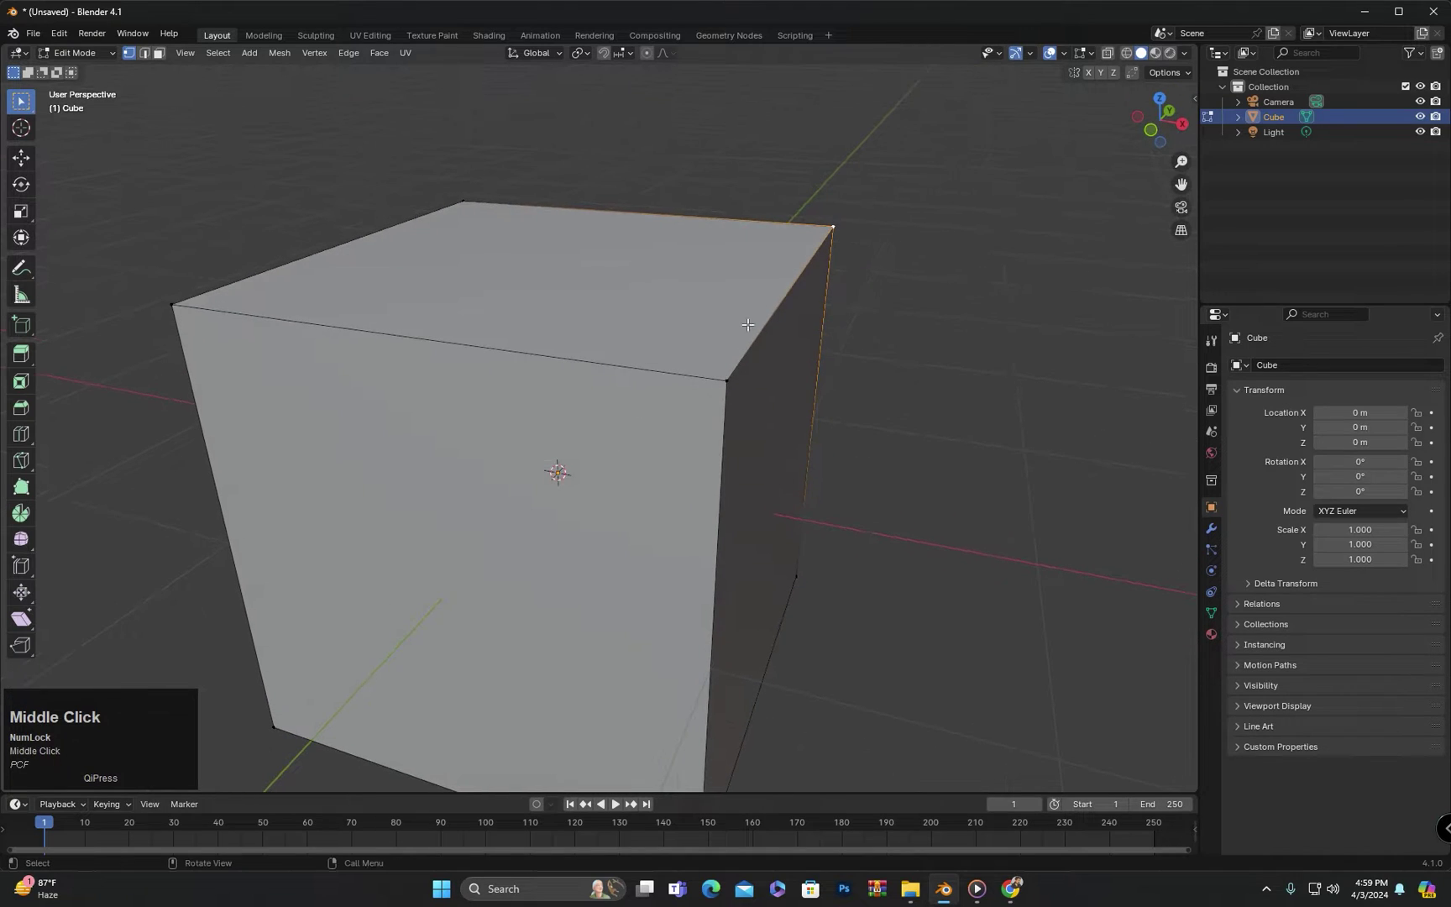
left_click_drag(908, 185, 696, 453)
mouse_move(770, 401)
middle_mouse_down()
mouse_move(728, 433)
mouse_move(695, 360)
middle_mouse_up()
left_click_drag(977, 140, 168, 452)
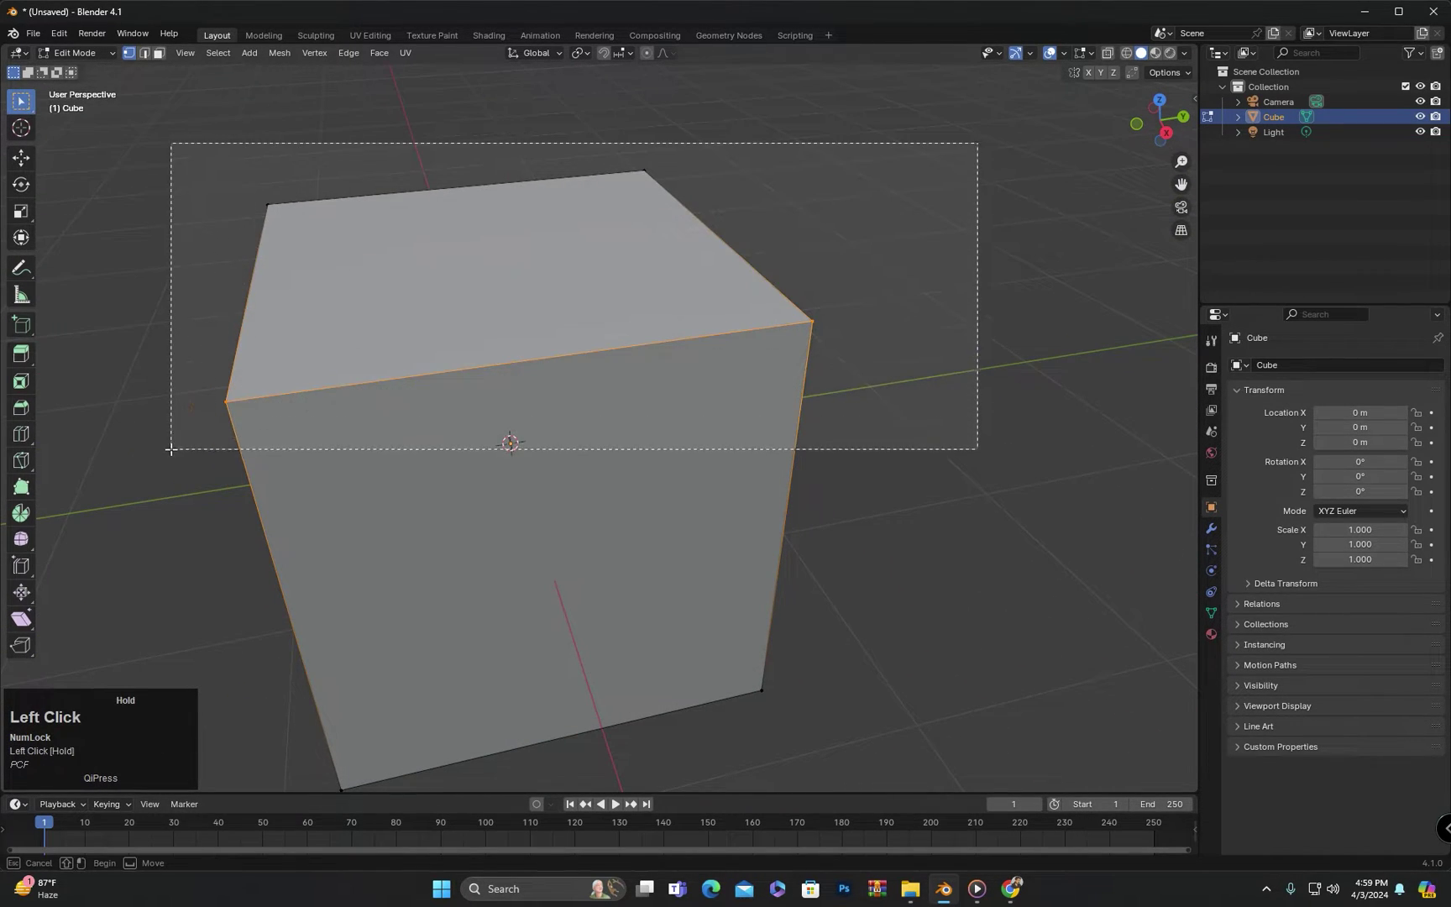
mouse_move(168, 451)
middle_mouse_down()
mouse_move(314, 432)
mouse_move(334, 395)
middle_mouse_up()
left_click(858, 237)
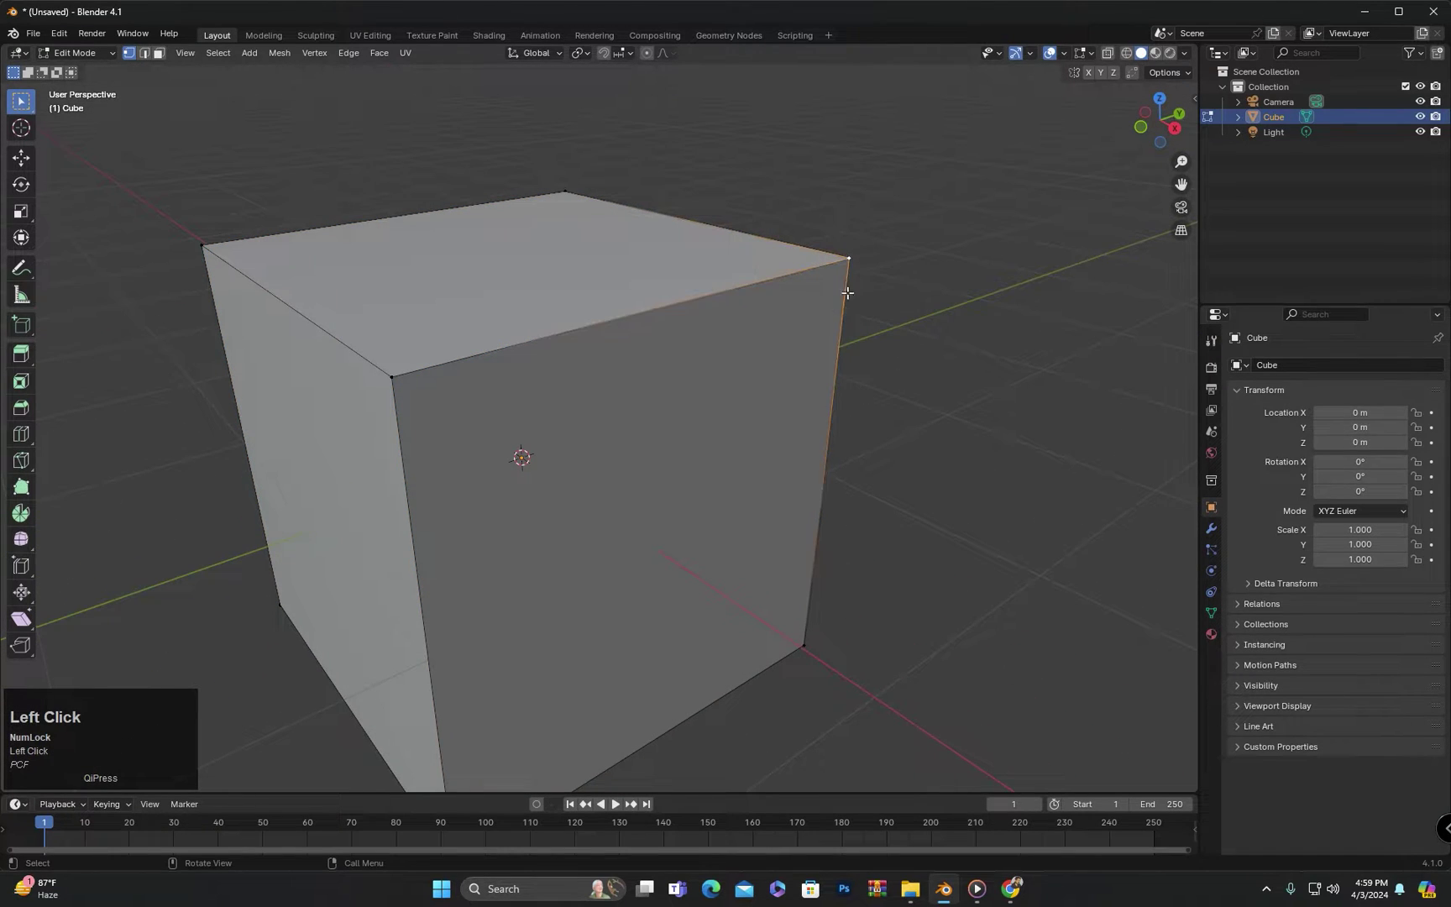
left_click(393, 375, "shift")
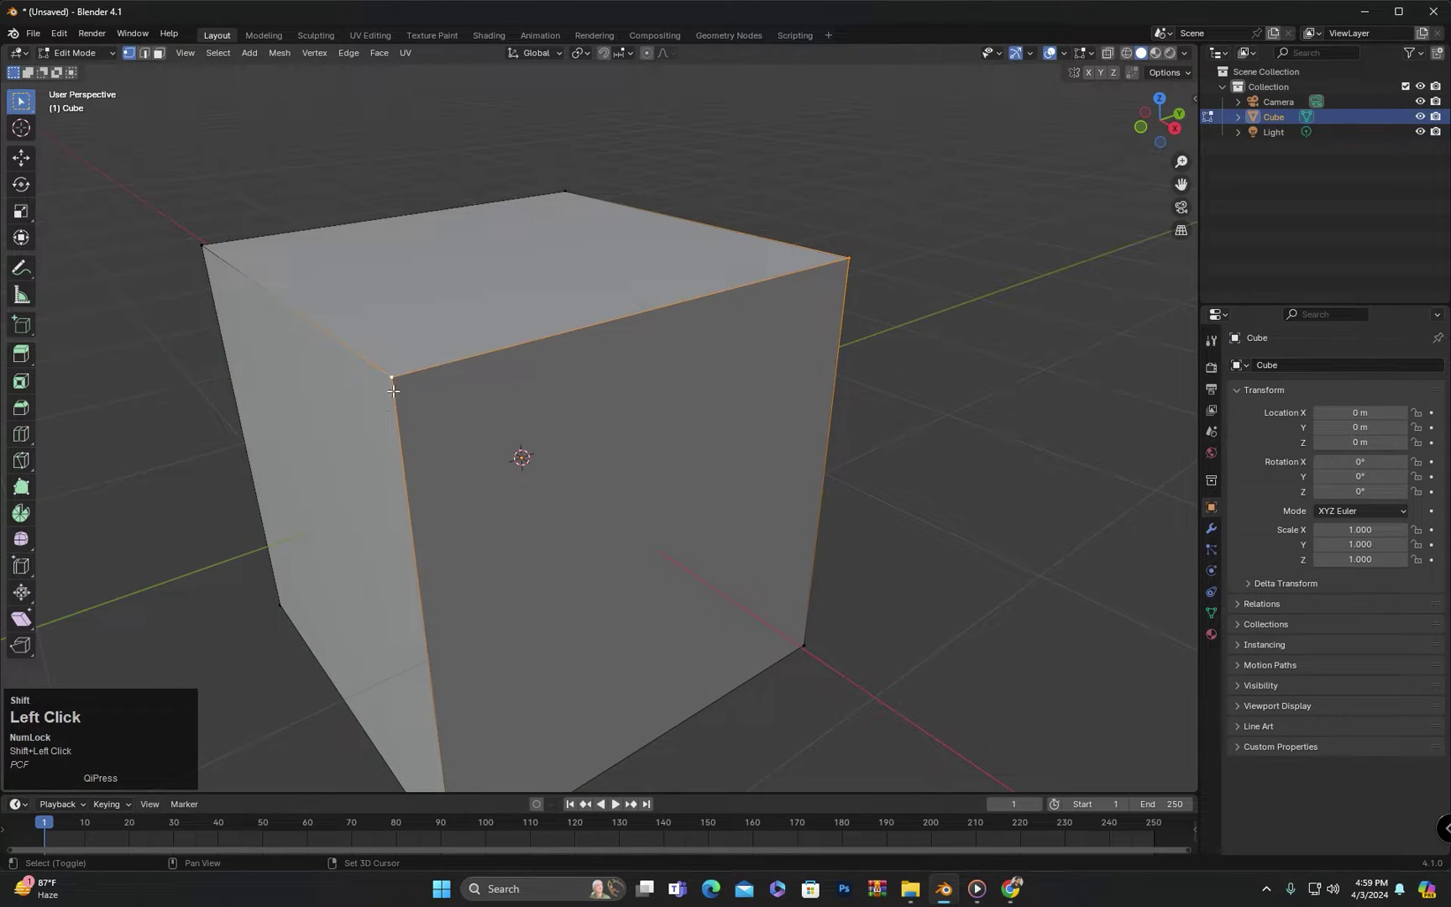
left_click(202, 244, "shift")
mouse_move(202, 245)
middle_mouse_down()
mouse_move(415, 424)
mouse_move(839, 256)
middle_mouse_up()
left_click(839, 256)
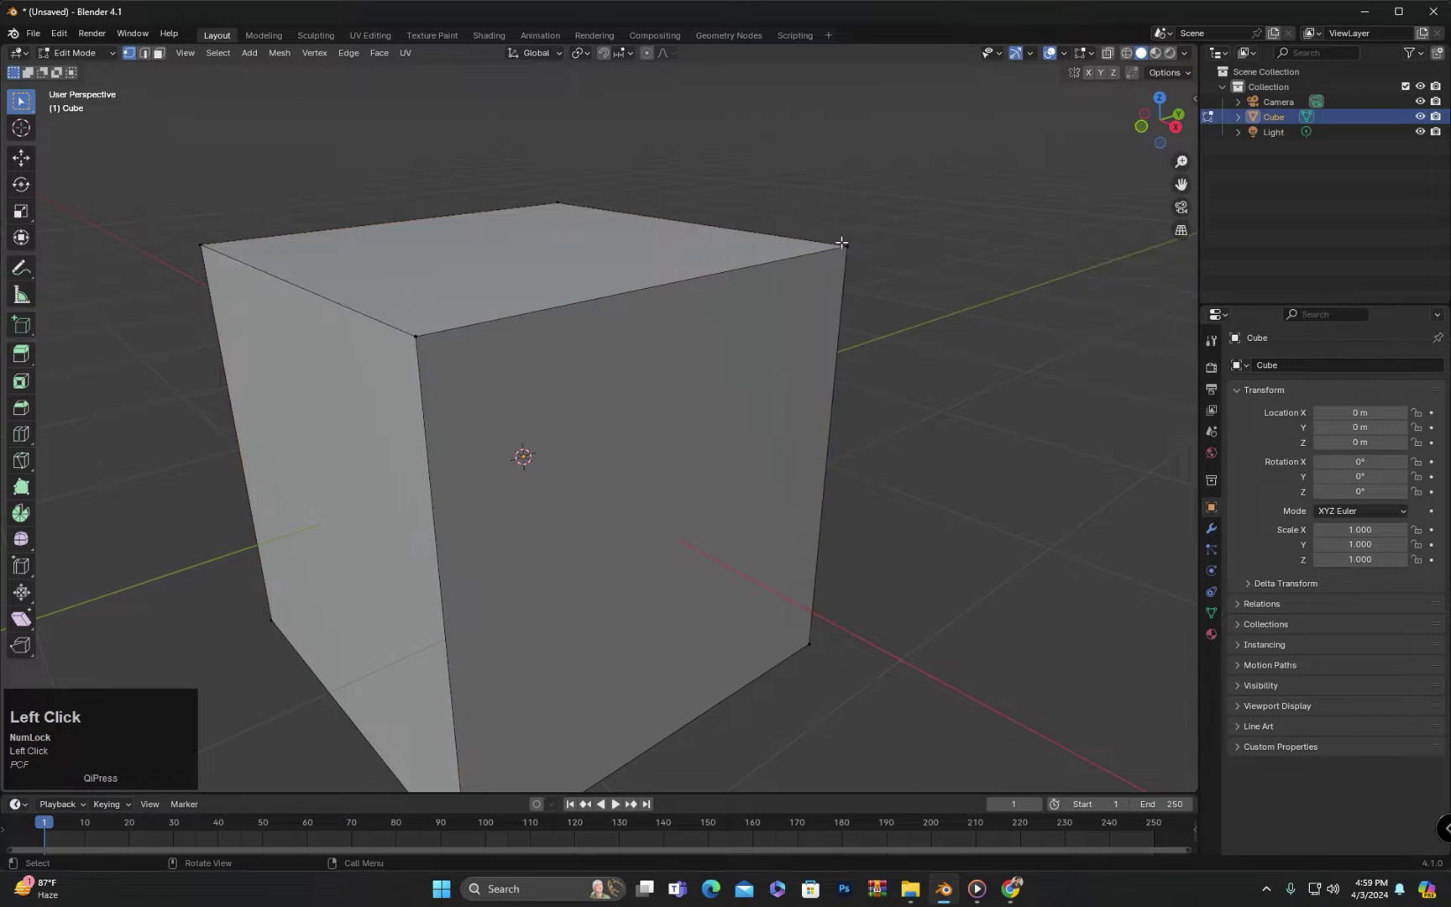
left_click(417, 333, "shift")
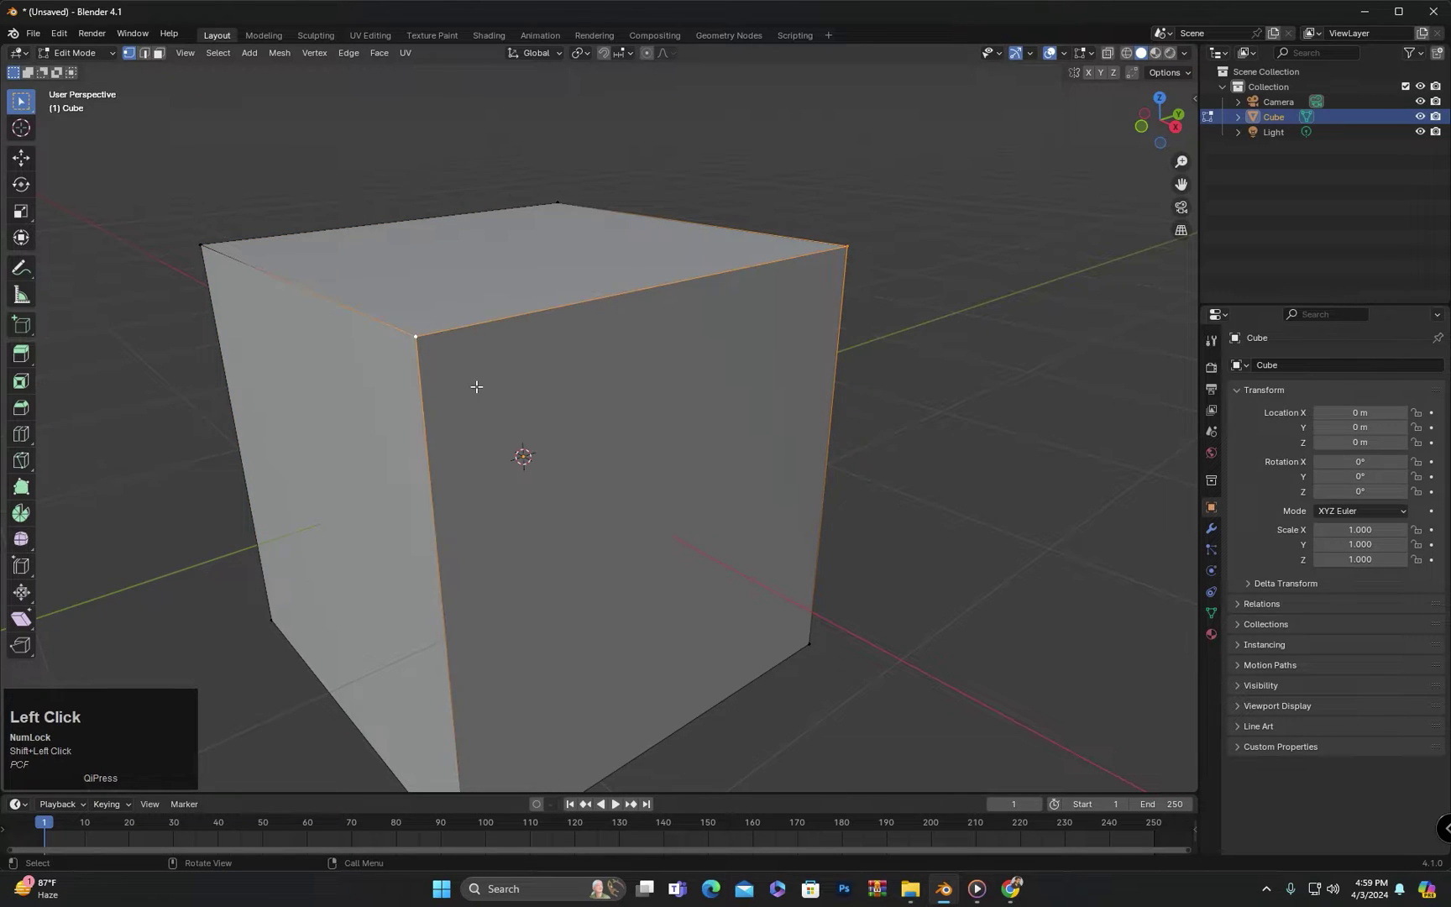
middle_click_drag(480, 390, 500, 383)
key("g")
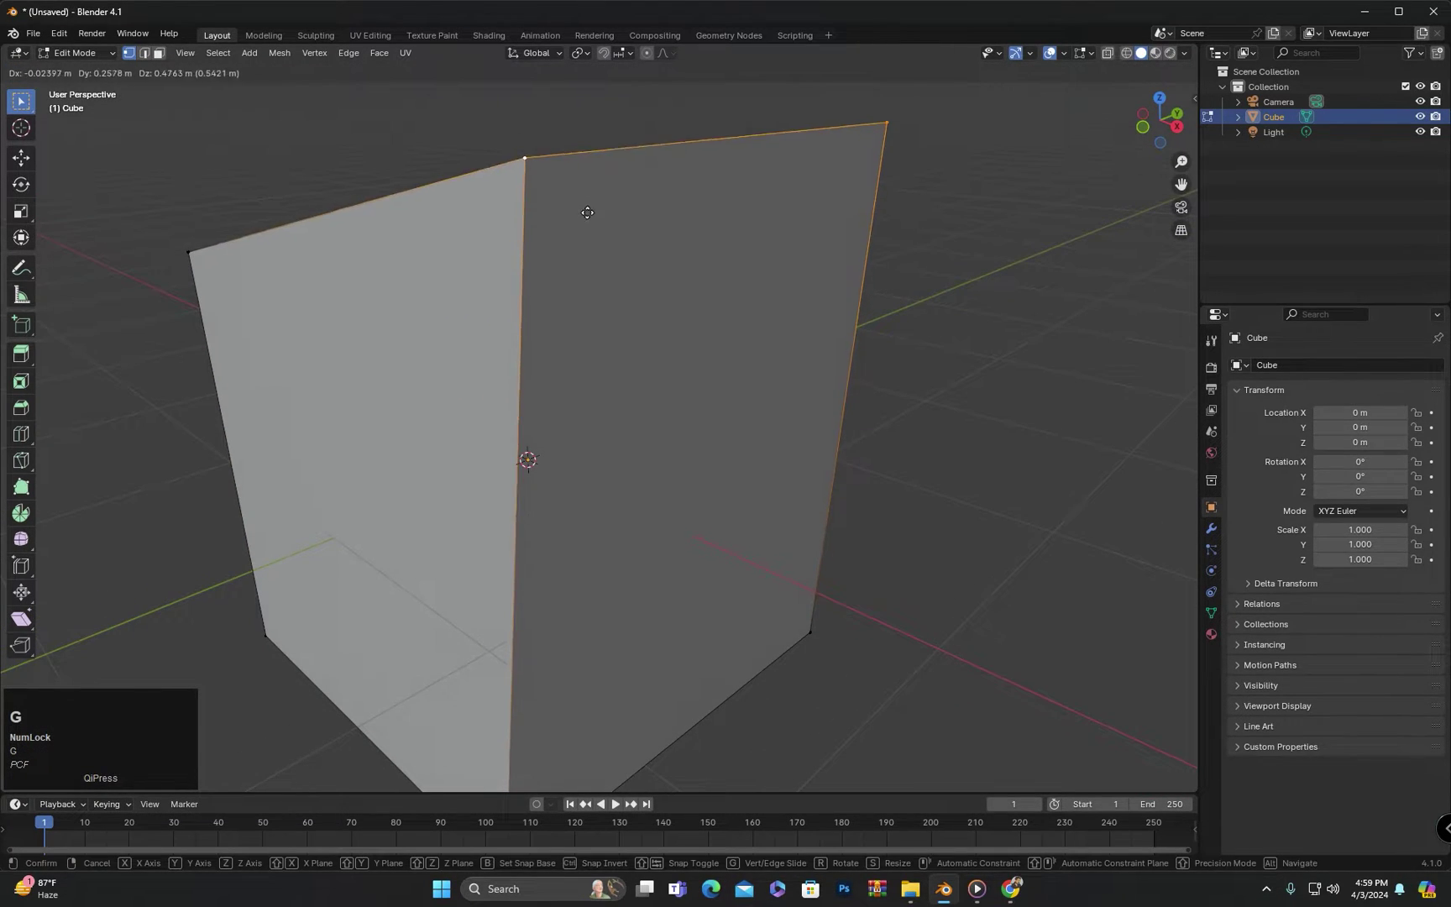
left_click(589, 189)
middle_click_drag(588, 189, 625, 359)
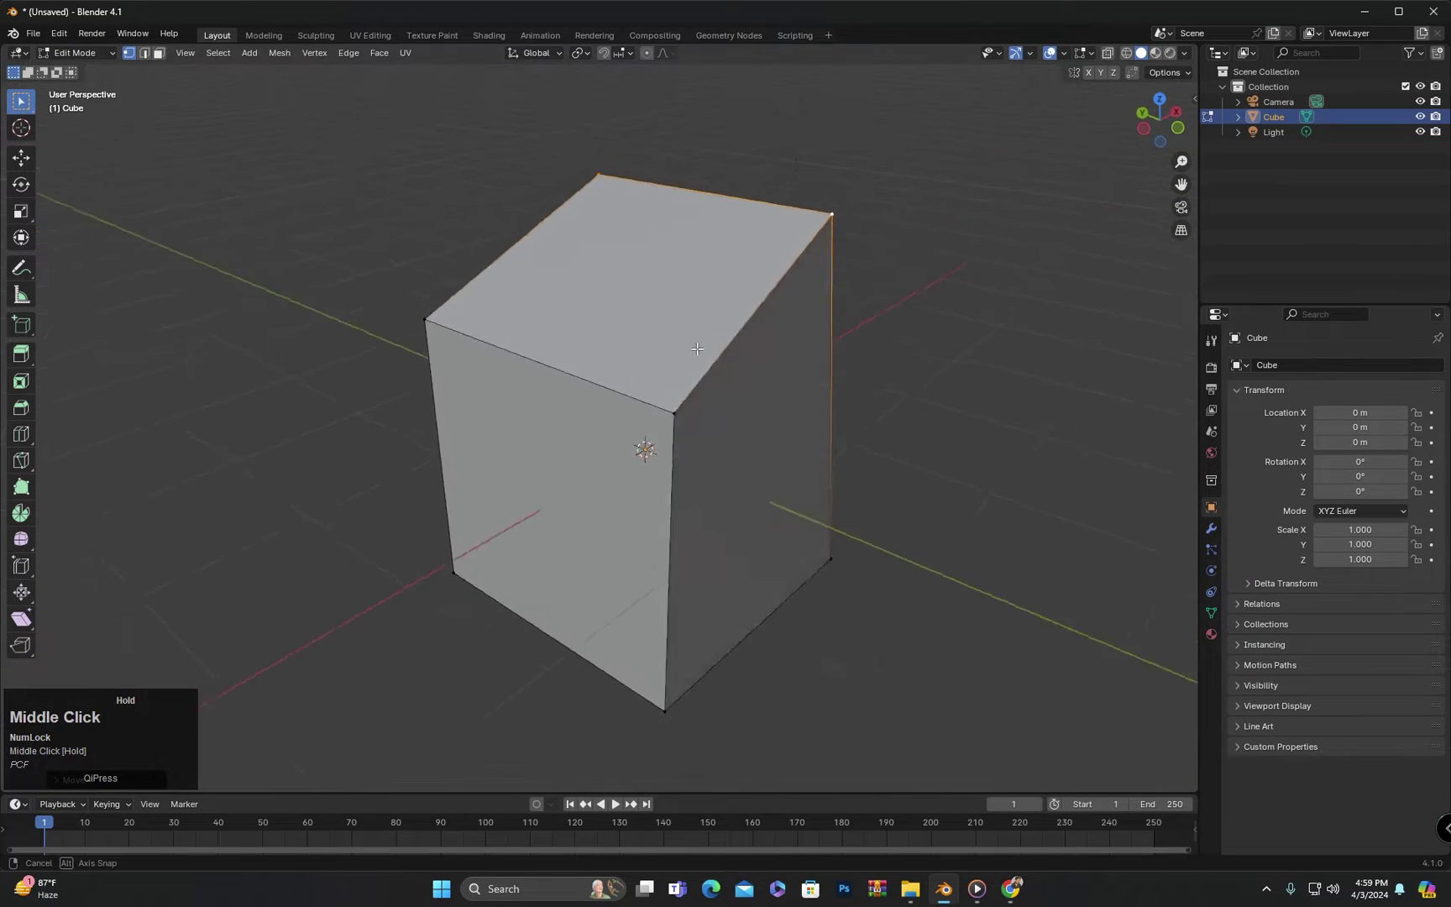
key("ctrl+z")
middle_click_drag(625, 359, 550, 455)
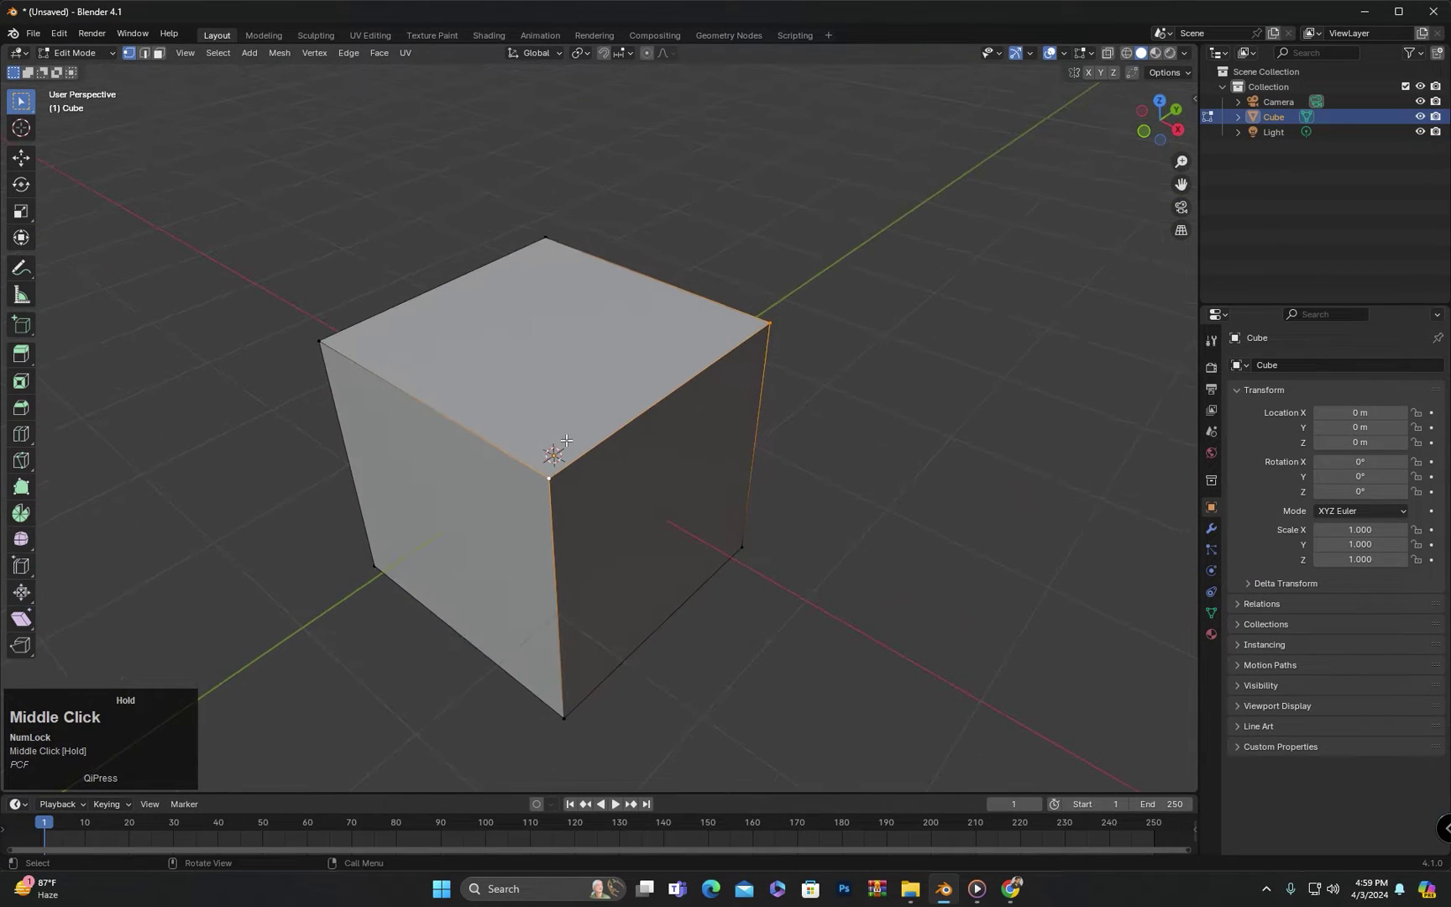
left_click(548, 478)
key("g")
key("y")
left_click(627, 425)
left_click(770, 322)
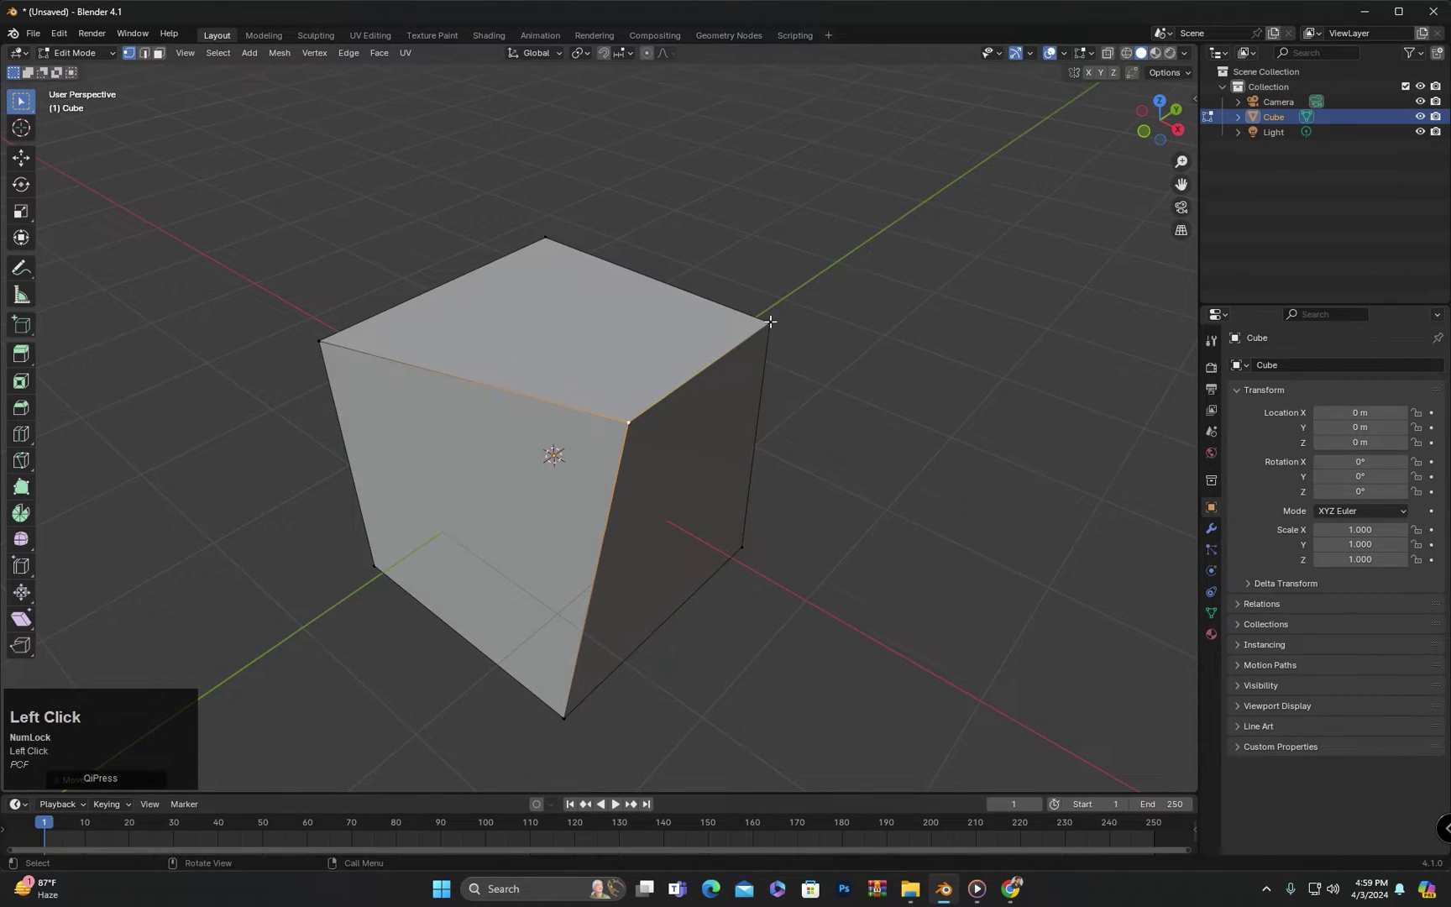
key("g")
key("y")
key("Escape")
mouse_move(724, 344)
middle_mouse_down()
mouse_move(674, 450)
mouse_move(593, 397)
middle_mouse_up()
key("ctrl+z")
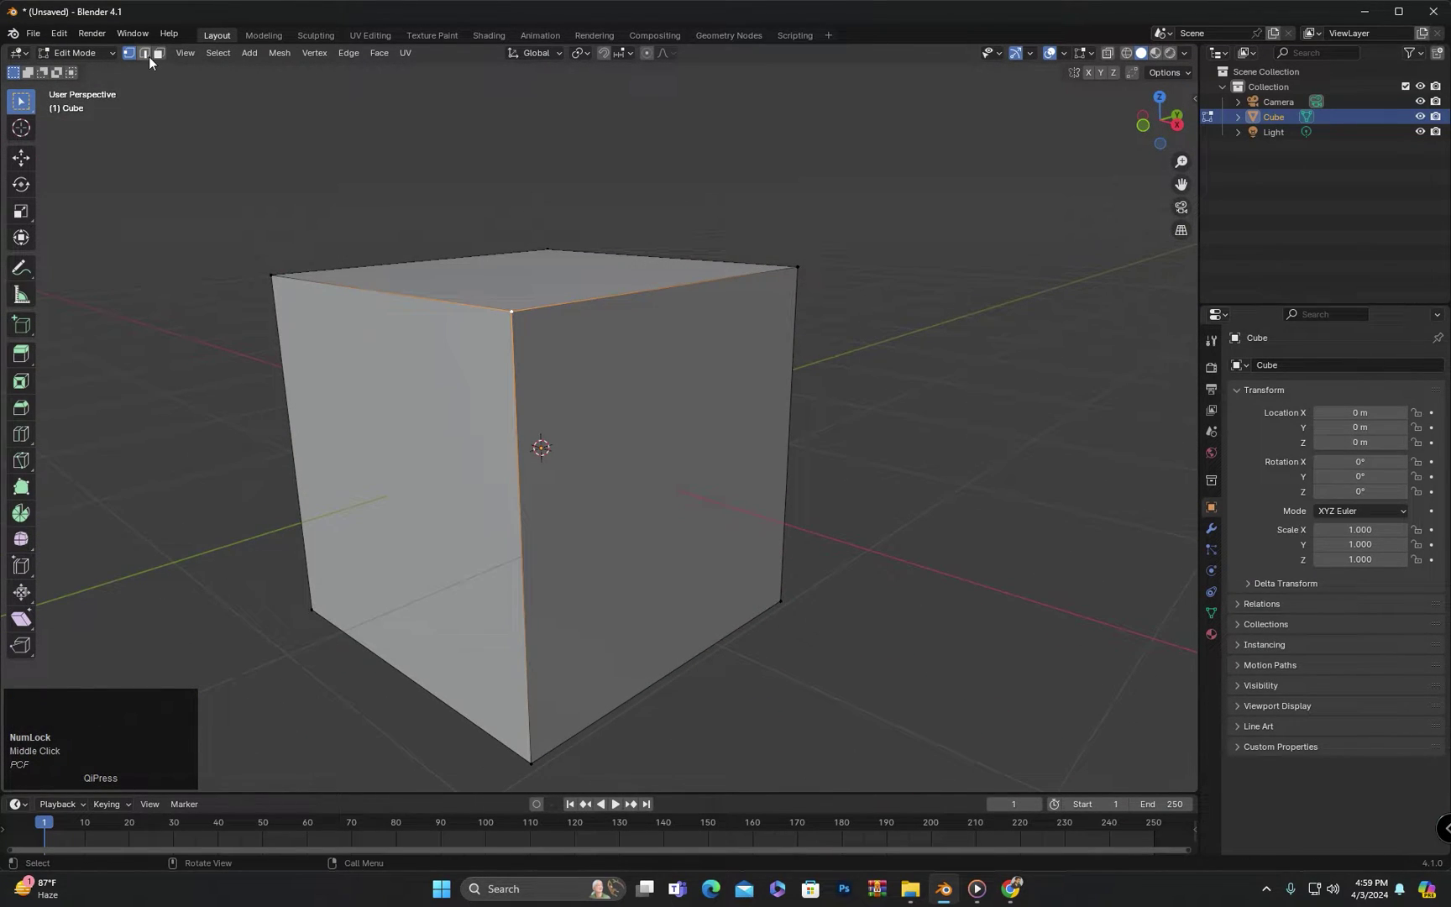
left_click(145, 53)
Select single edges in turn: vertical front, top front, then top-right edge.
mouse_move(507, 306)
middle_mouse_down()
mouse_move(521, 323)
mouse_move(664, 295)
mouse_move(618, 283)
middle_mouse_up()
scroll(522, 323, "up", 2)
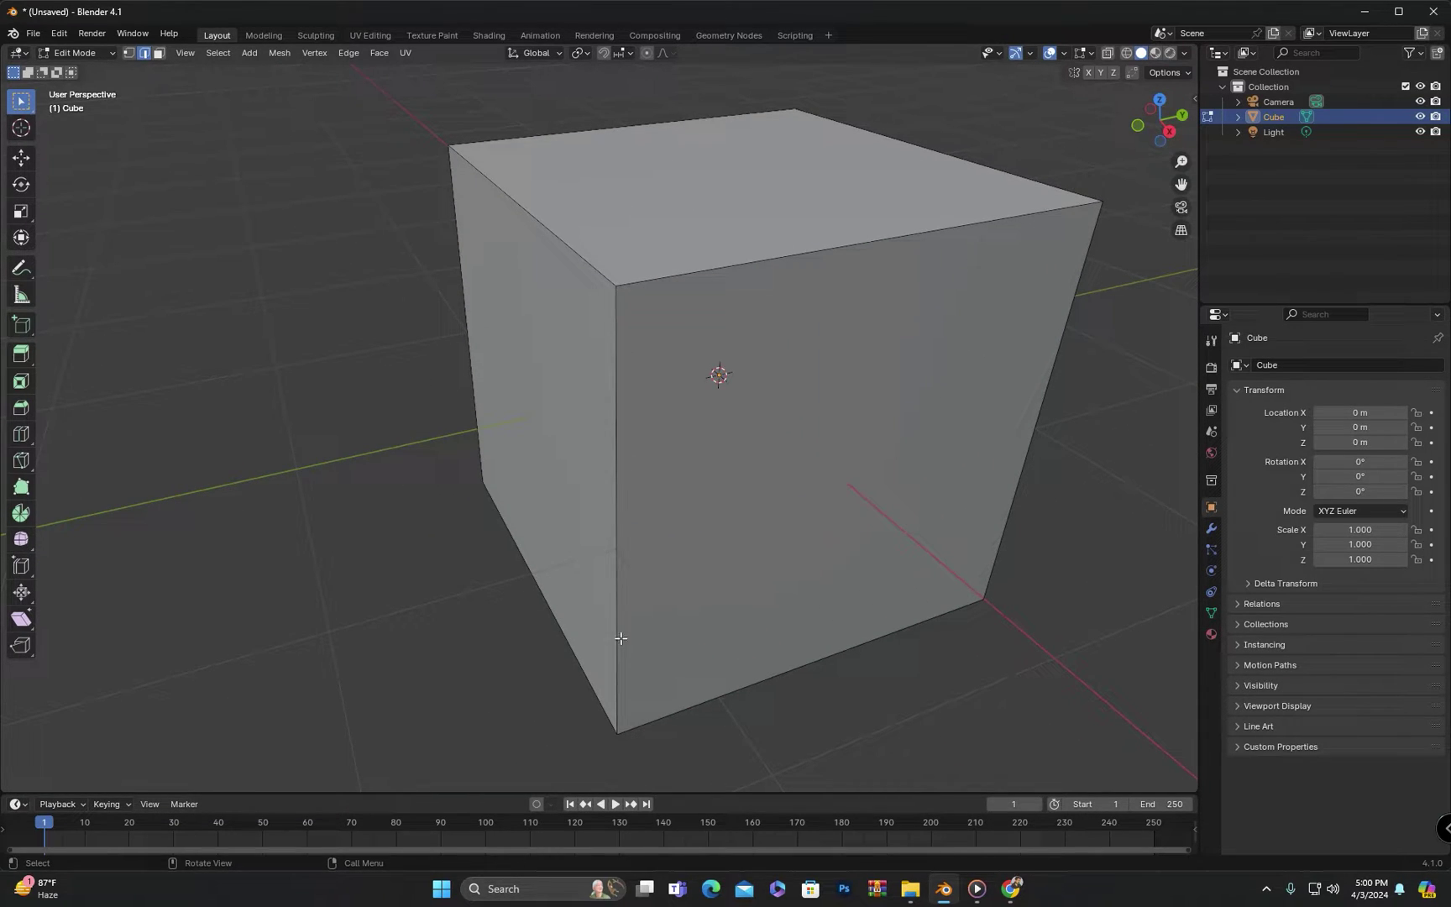
left_click(618, 409)
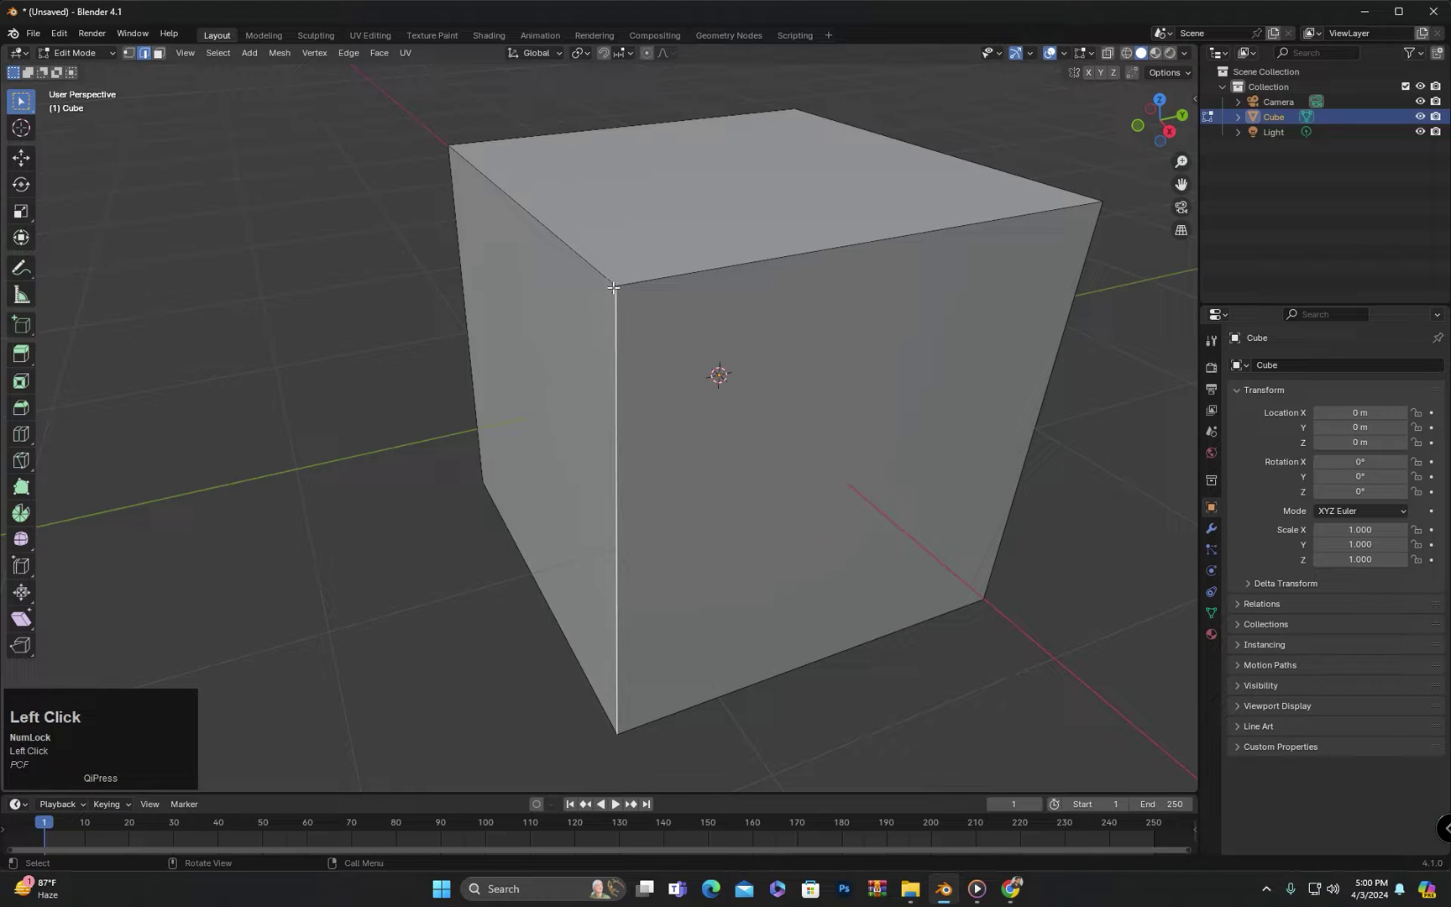
middle_click_drag(689, 492, 658, 340)
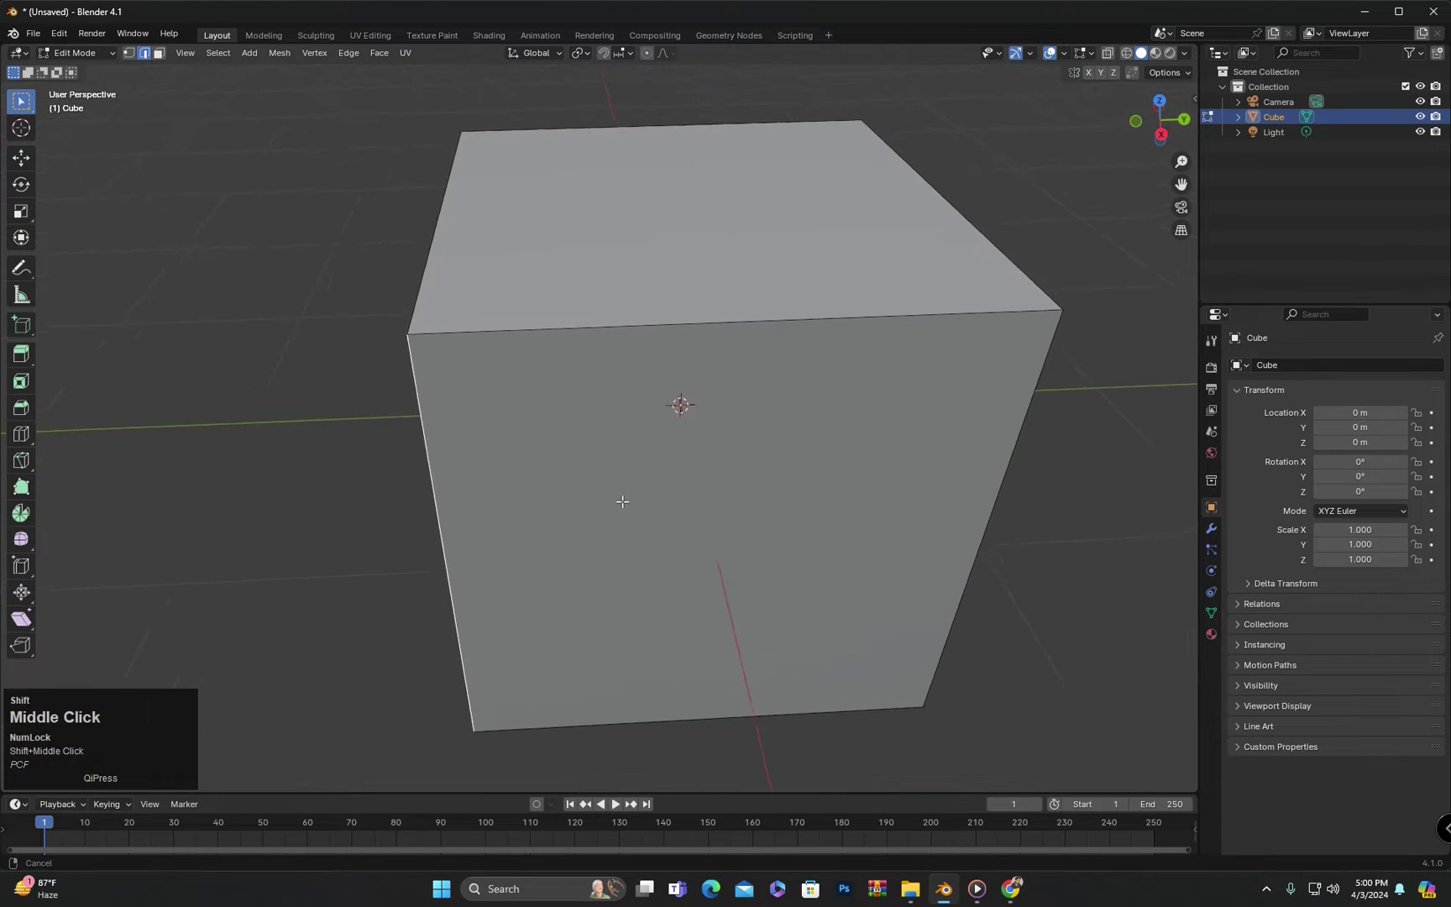
left_click(663, 328)
middle_click_drag(876, 472, 794, 479)
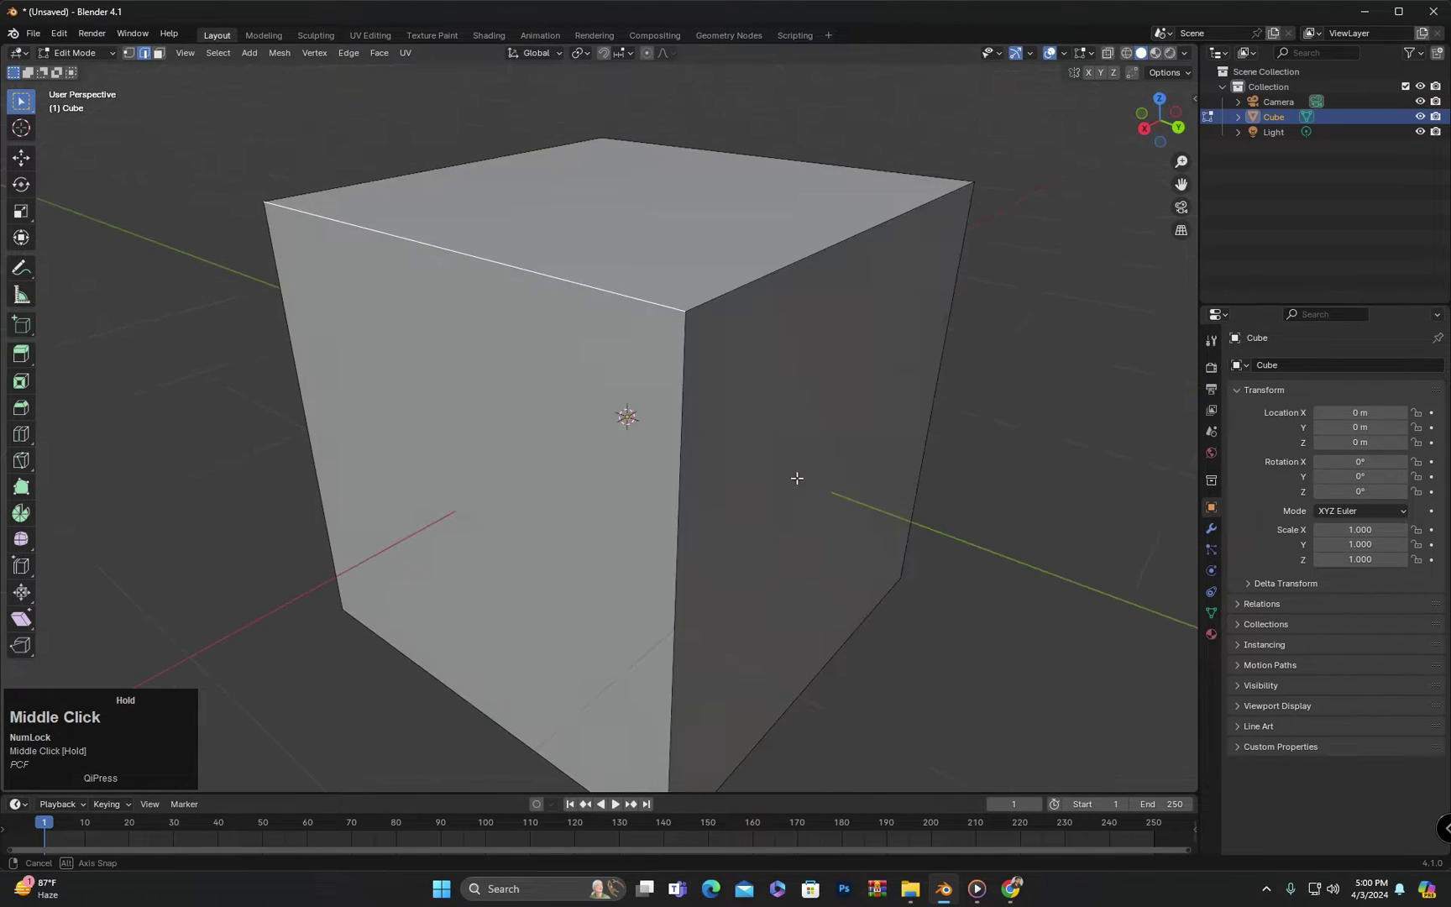
left_click(675, 533)
mouse_move(673, 533)
middle_mouse_down()
mouse_move(707, 542)
mouse_move(933, 507)
middle_mouse_up()
left_click(778, 272)
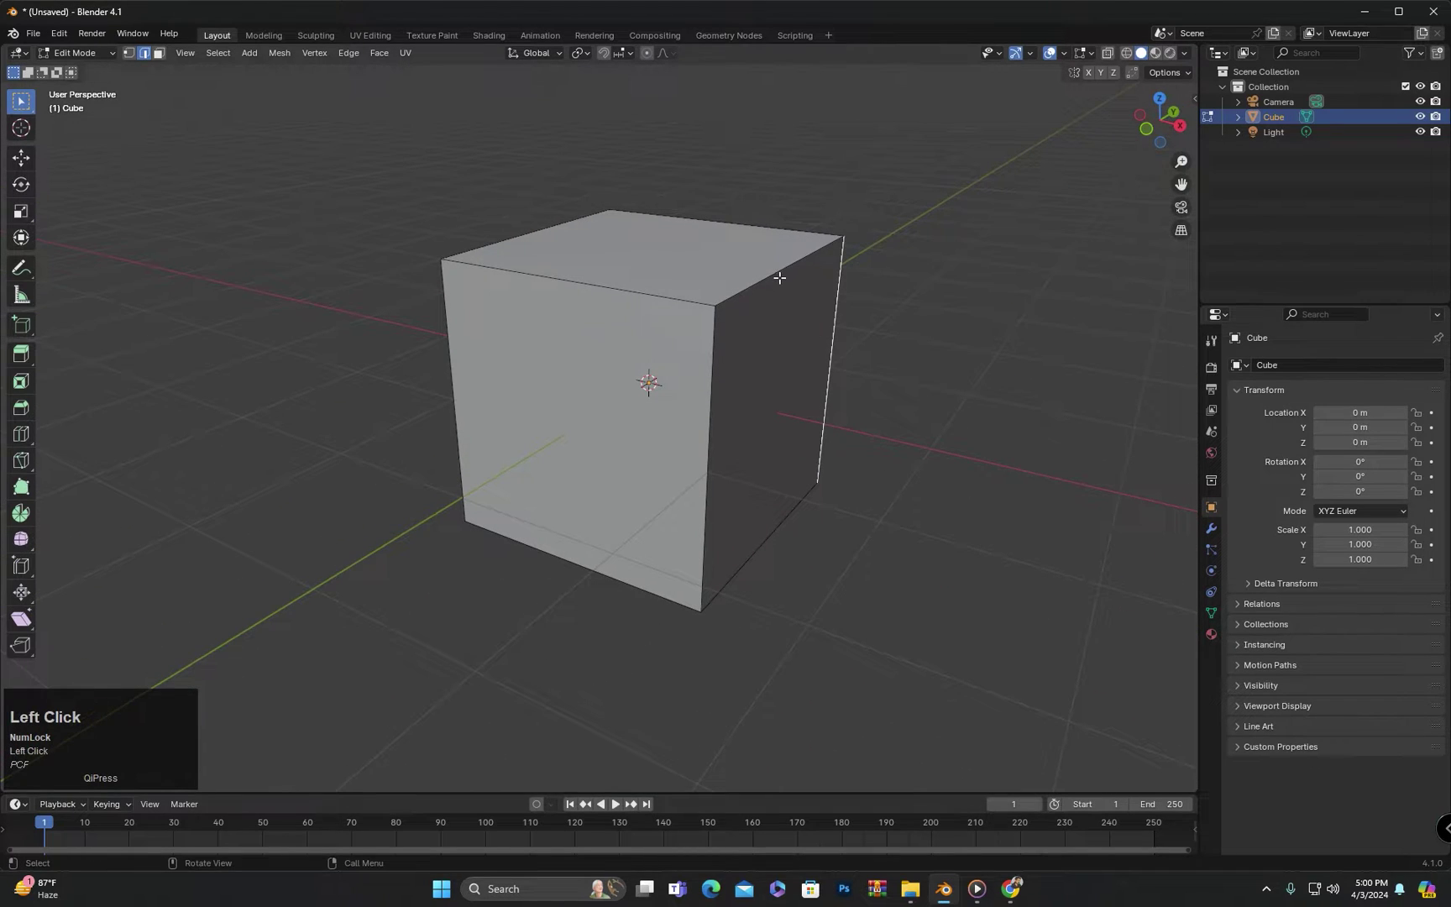
mouse_move(783, 295)
middle_mouse_down("shift")
mouse_move(759, 328)
mouse_move(754, 401)
middle_mouse_up("shift")
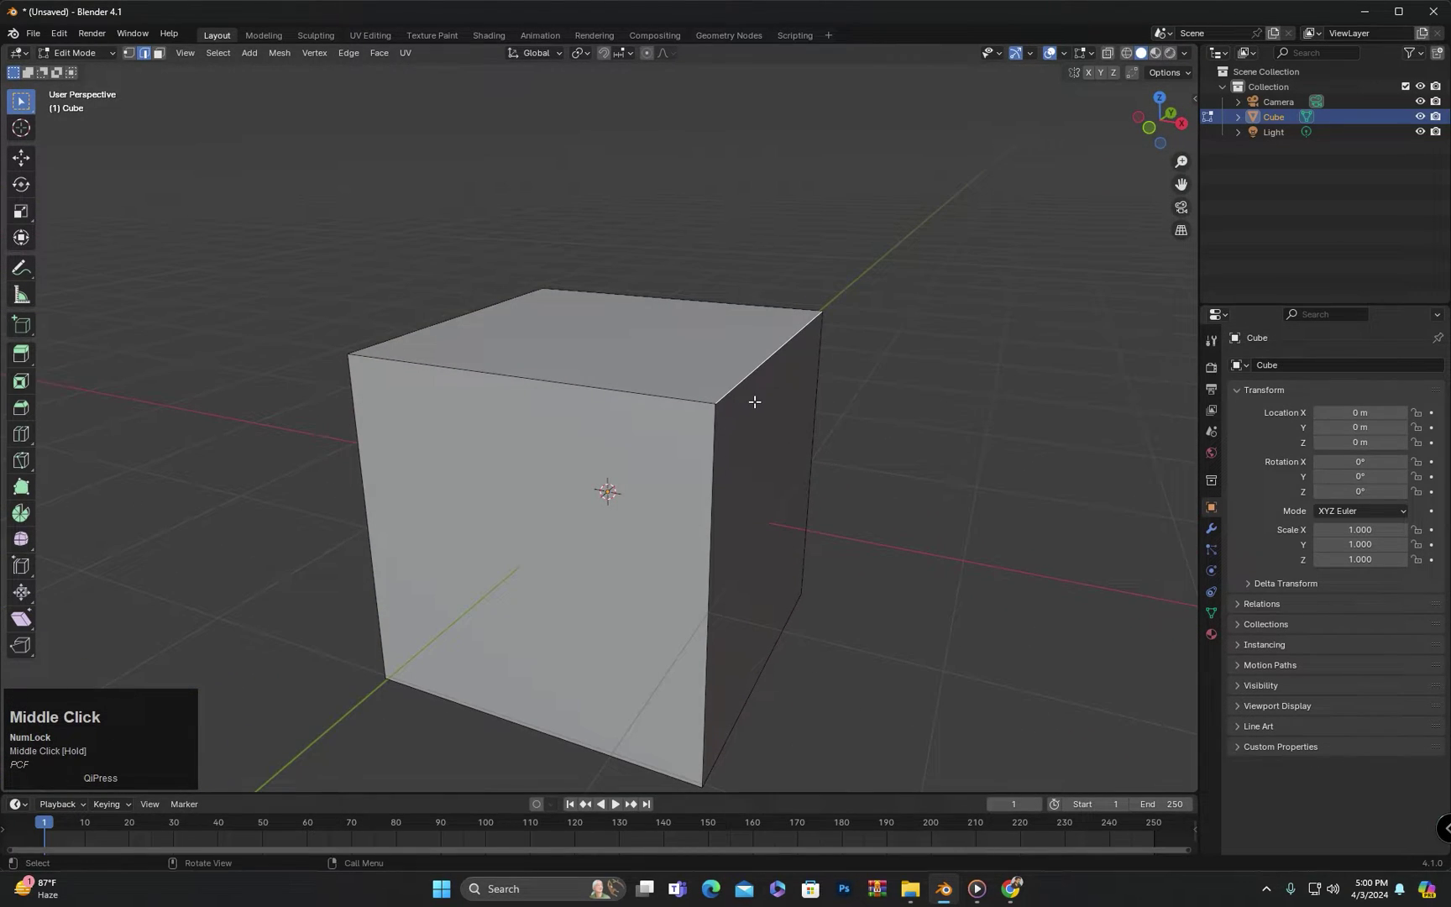
Test moving and scaling the selected edge, cancelling the move and undoing the scale.
key("g")
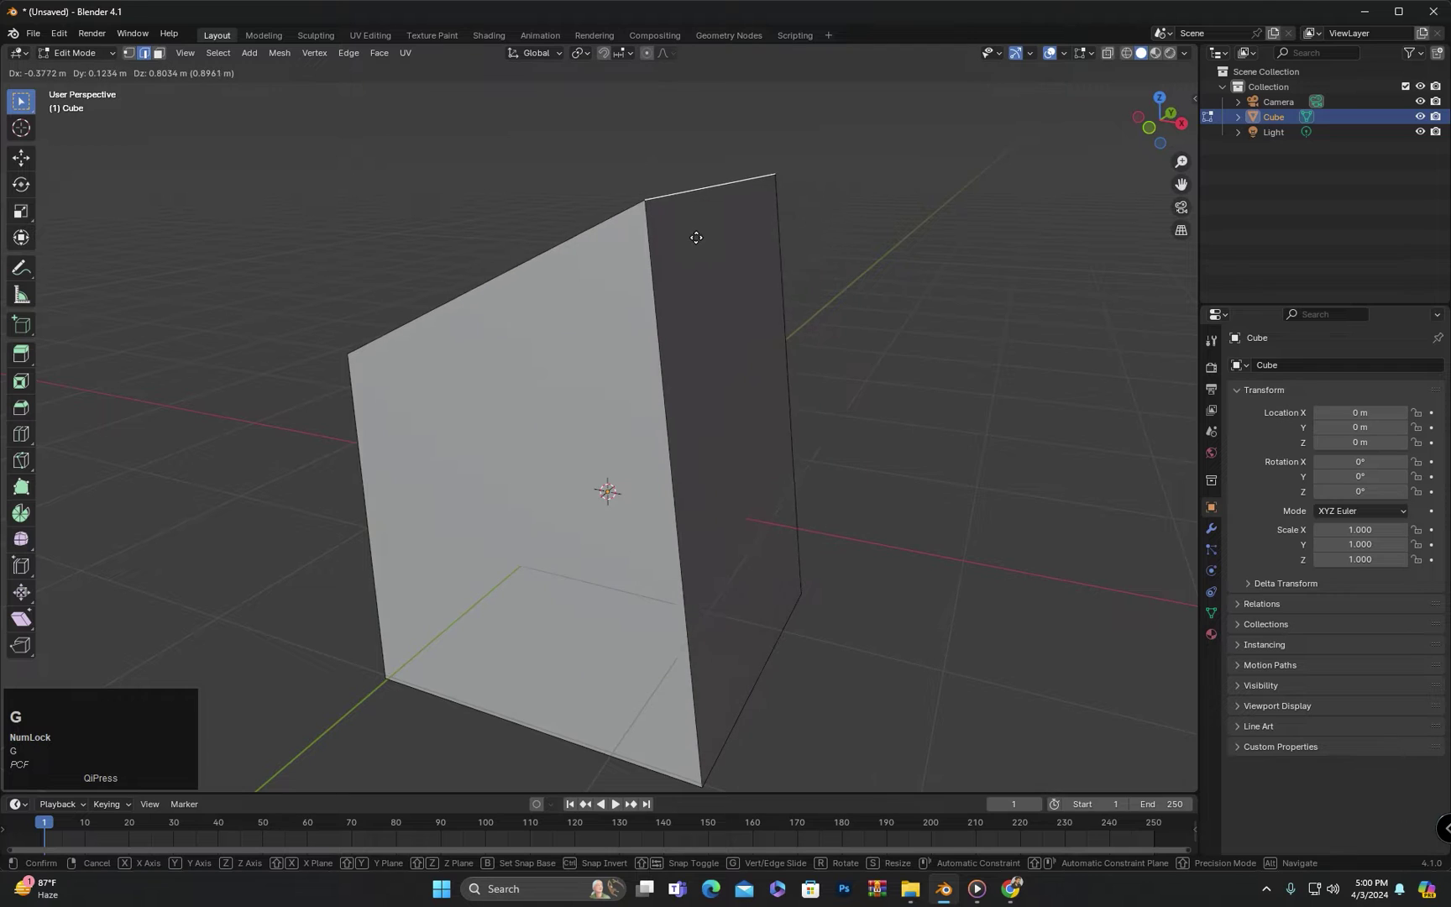
key("Escape")
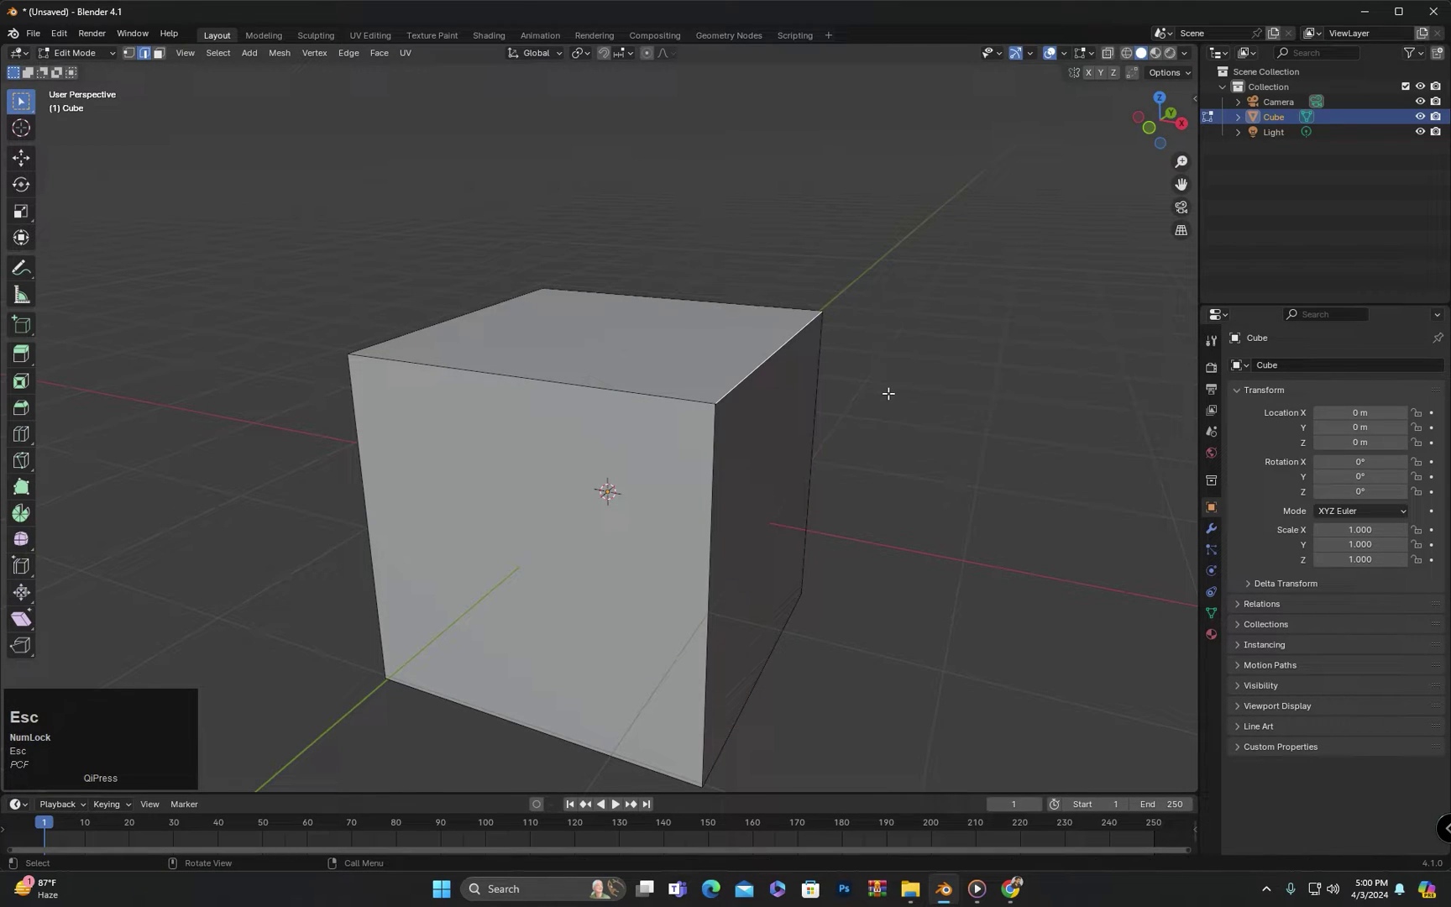
key("s")
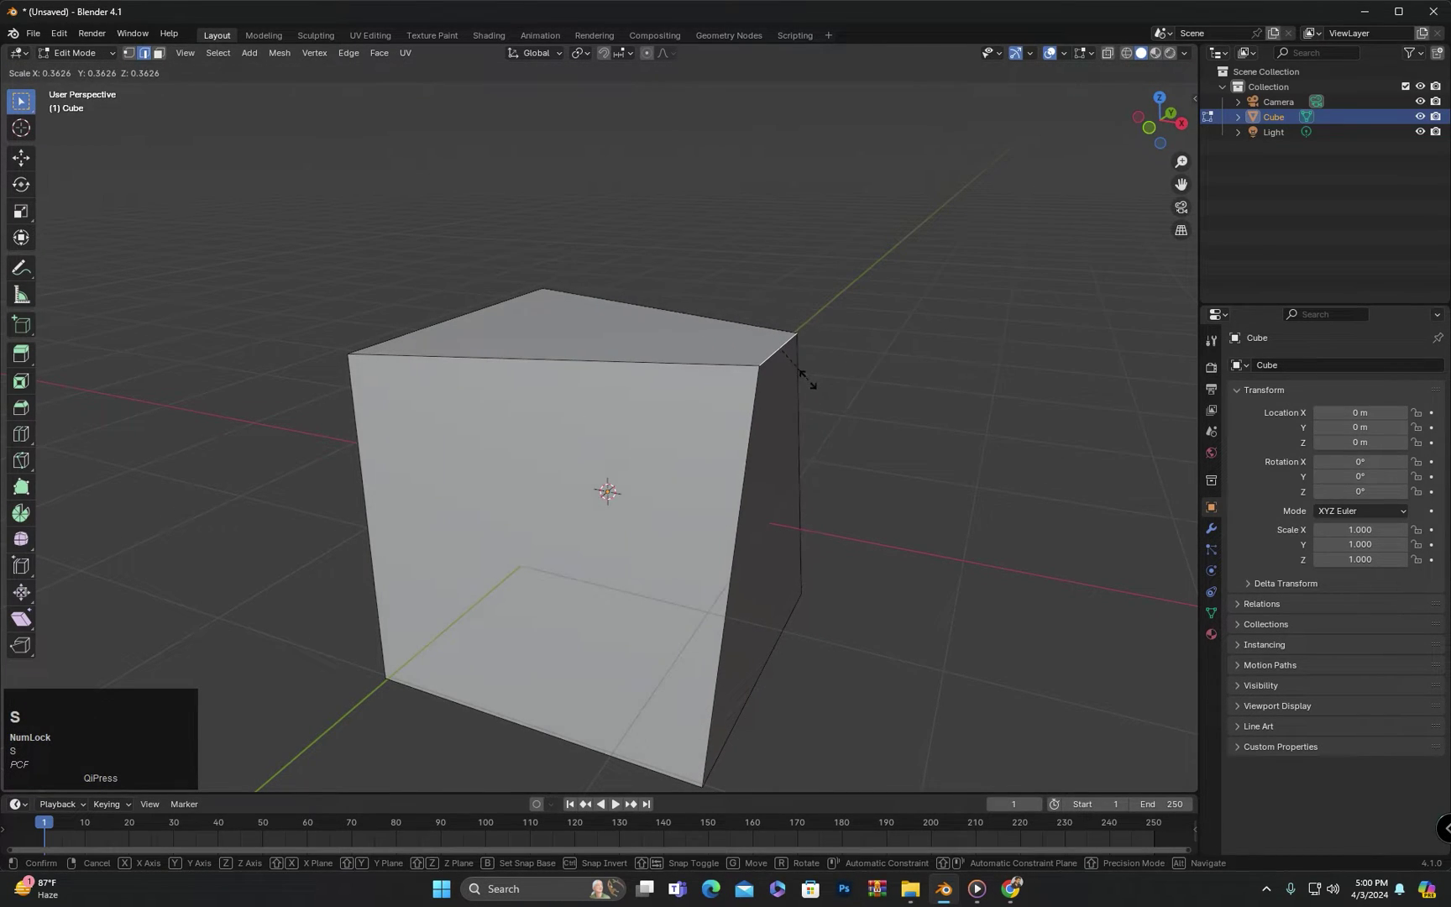
left_click(794, 376)
mouse_move(794, 375)
middle_mouse_down()
mouse_move(677, 453)
mouse_move(745, 480)
mouse_move(659, 360)
middle_mouse_up()
key("ctrl+z")
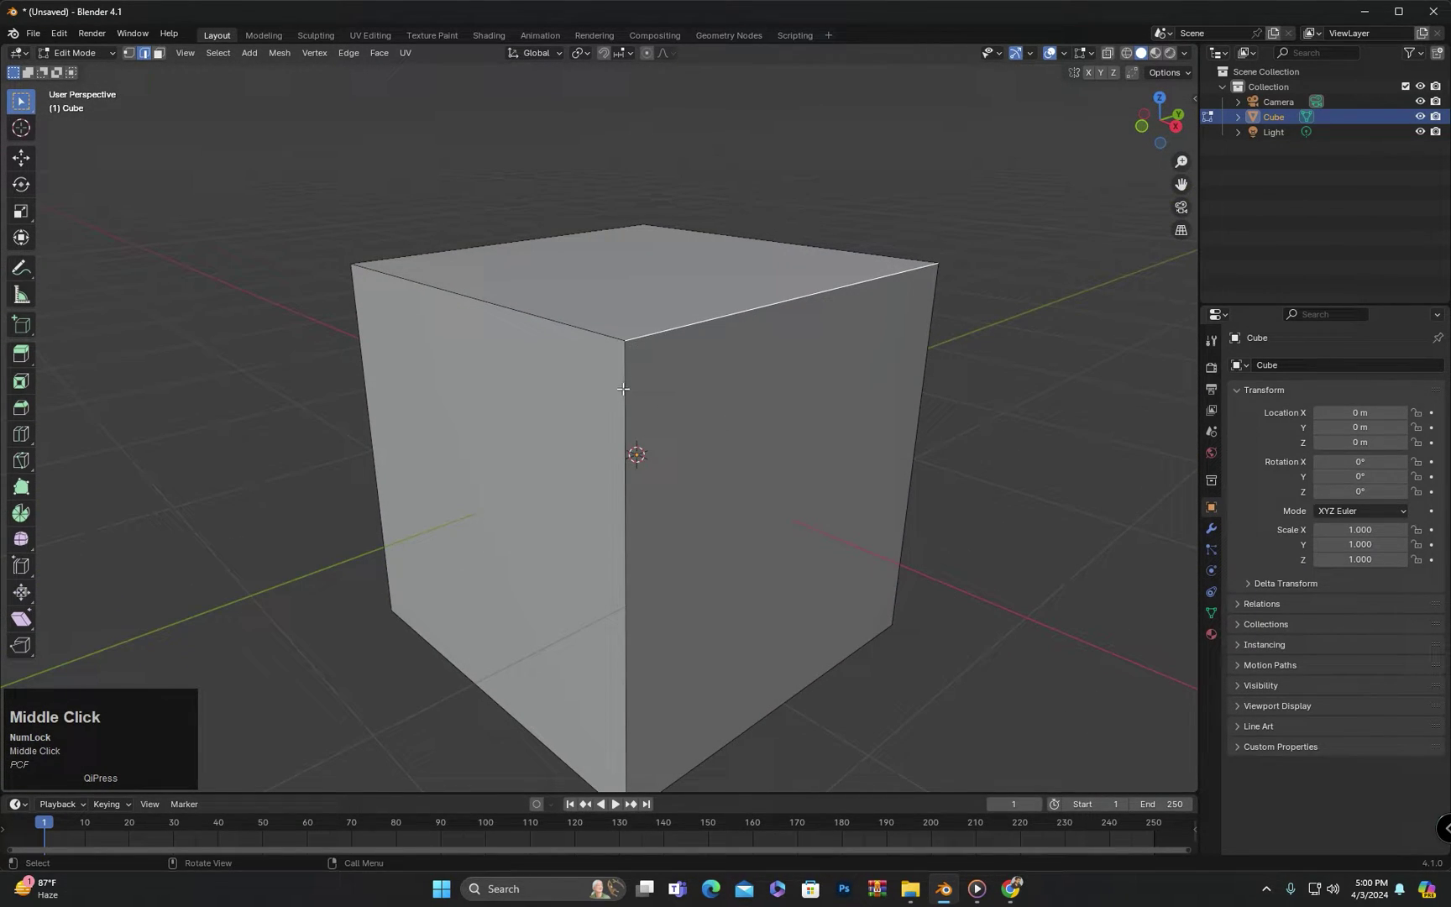
Build multi-edge selections with Shift-clicks and a box select, then deselect everything.
left_click(624, 390, "shift")
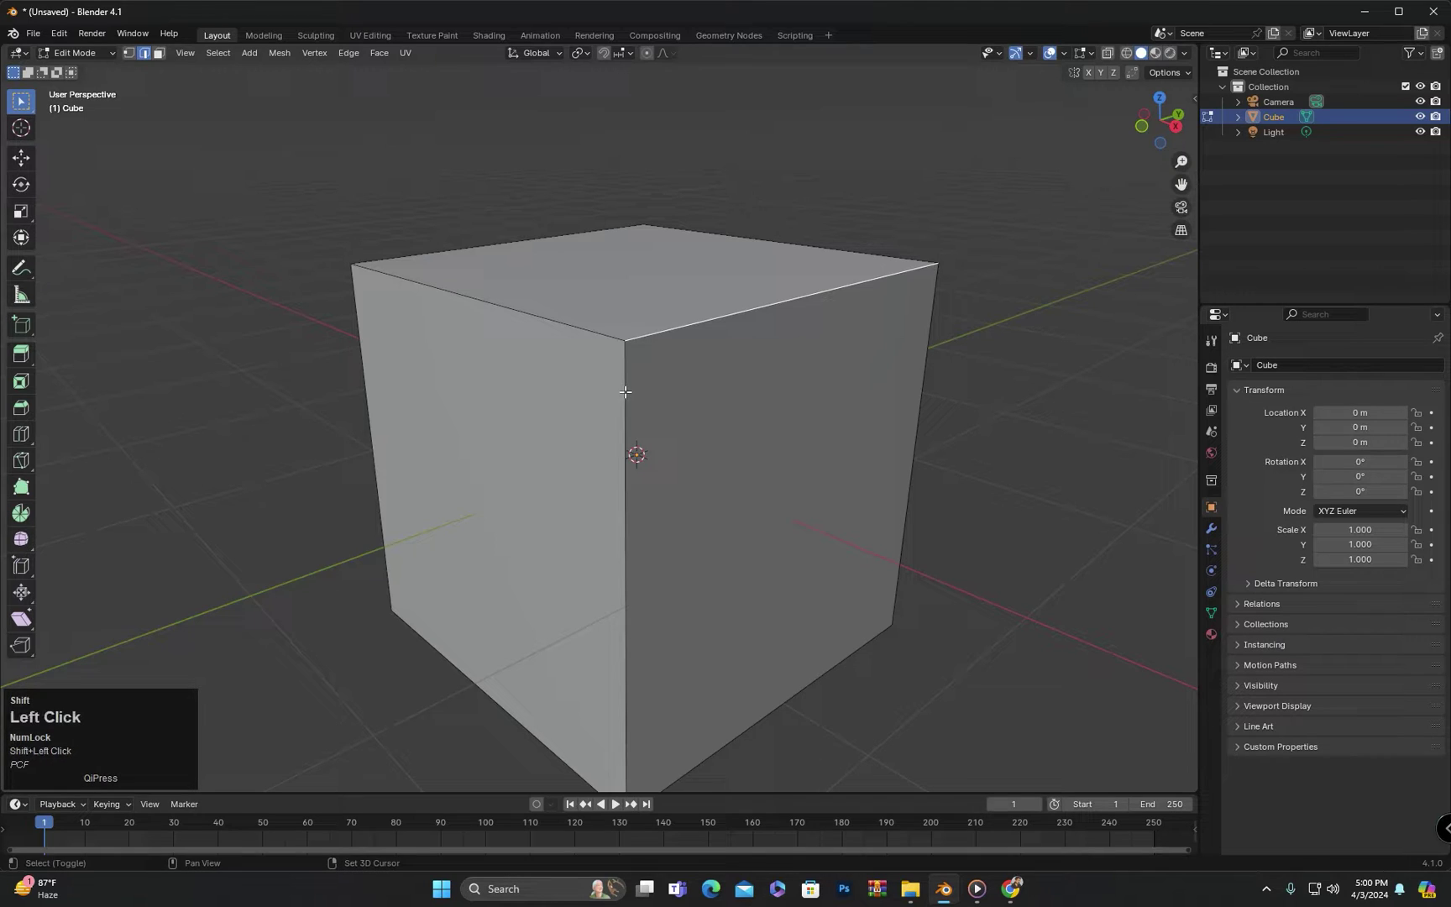
left_click(573, 329, "shift")
mouse_move(573, 328)
middle_mouse_down()
mouse_move(624, 418)
mouse_move(915, 379)
middle_mouse_up()
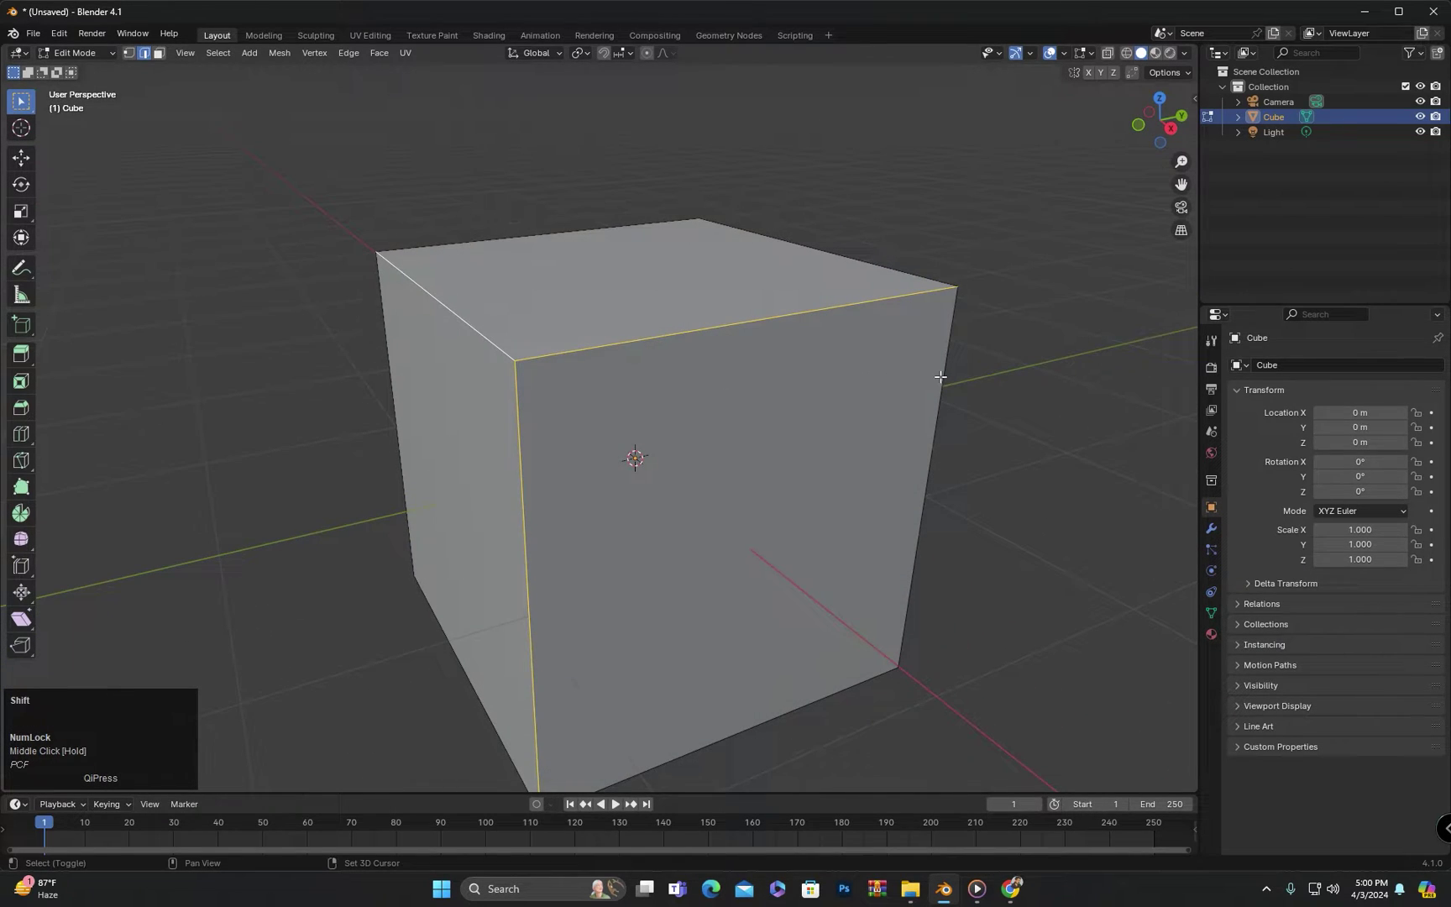
left_click(956, 427)
middle_click_drag(967, 477, 994, 479)
left_click_drag(1013, 209, 848, 453)
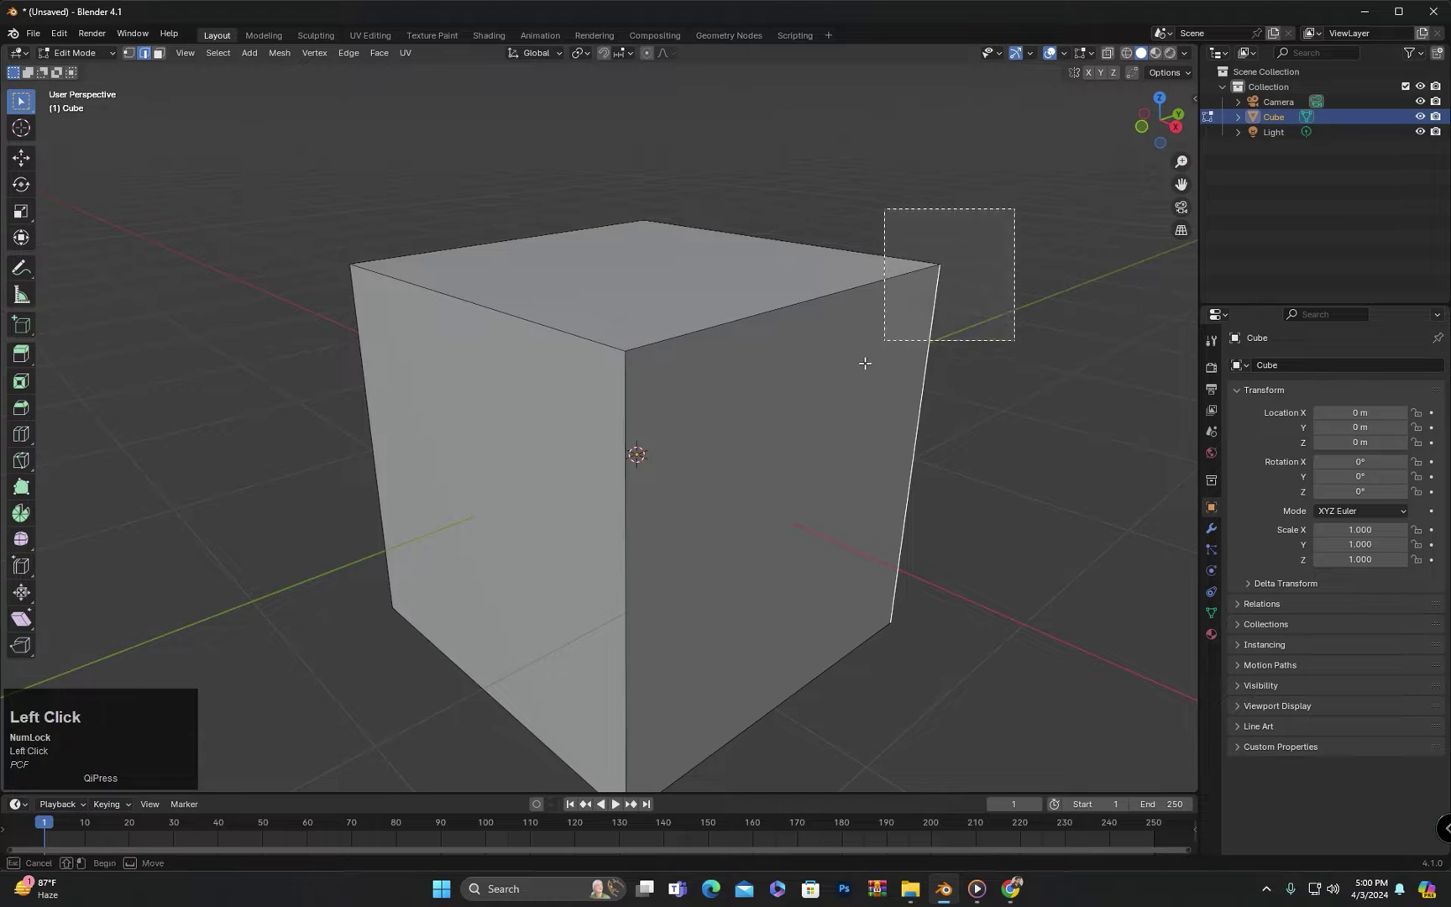
middle_click_drag(933, 411, 809, 411)
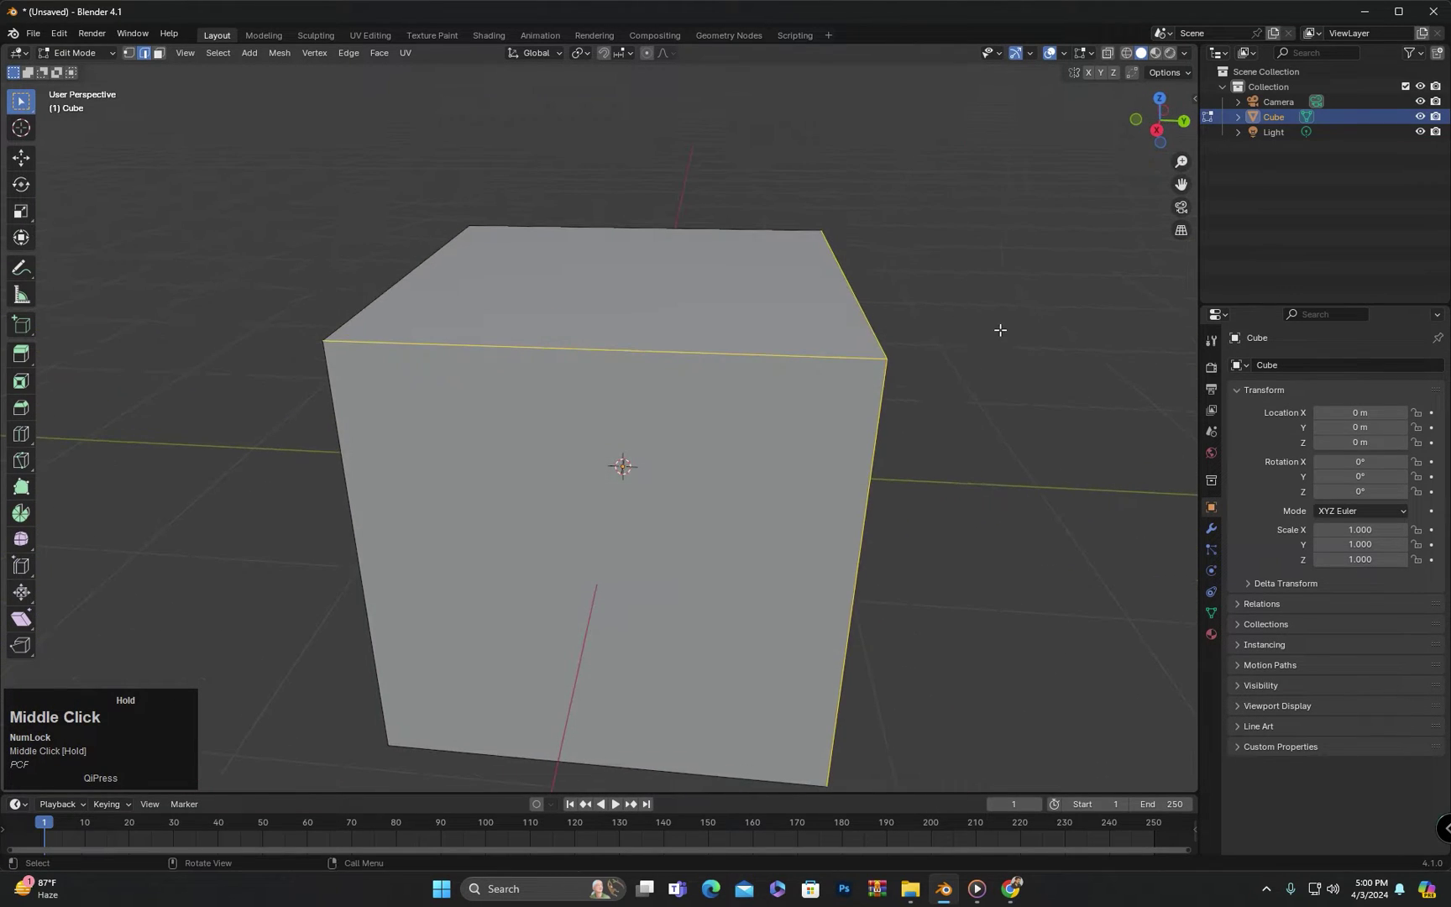
left_click(1000, 330)
Switch the mesh to Face select mode.
middle_click_drag(750, 433, 396, 180)
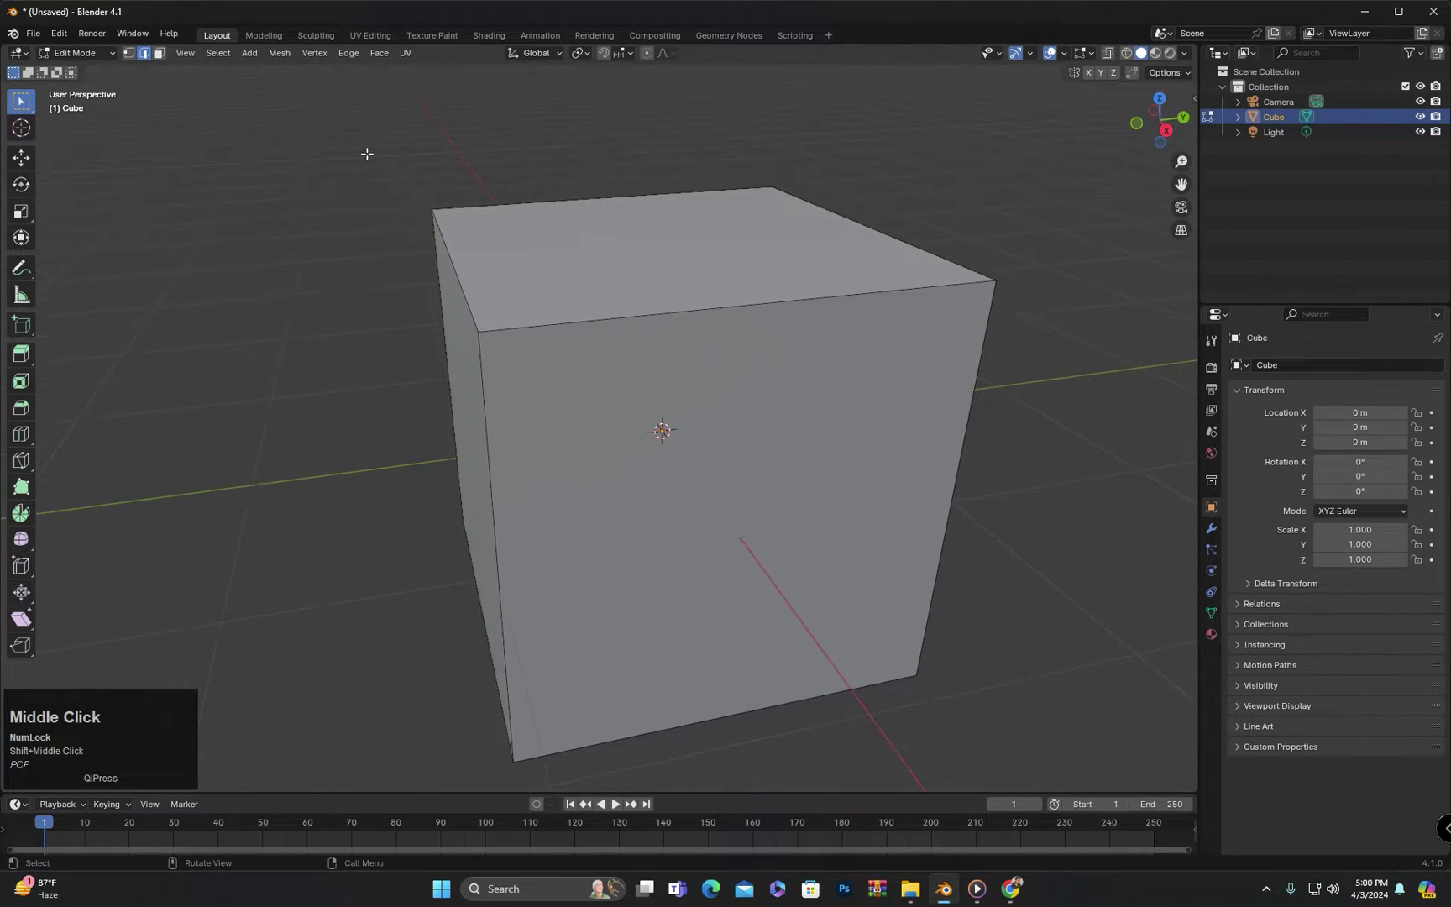
left_click(161, 54)
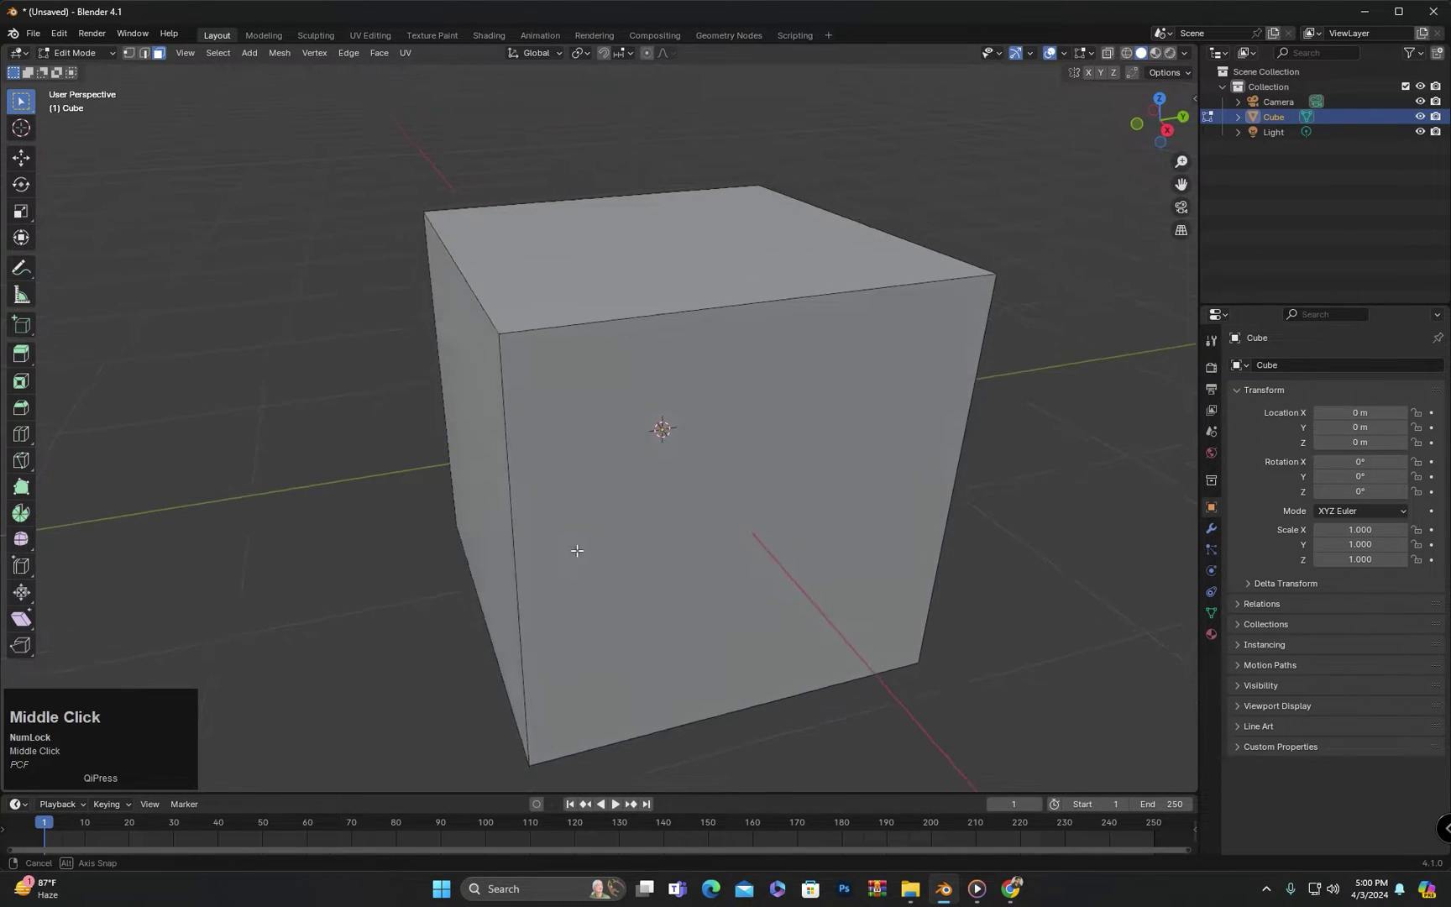
mouse_move(557, 546)
middle_mouse_down()
mouse_move(602, 544)
mouse_move(530, 505)
middle_mouse_up()
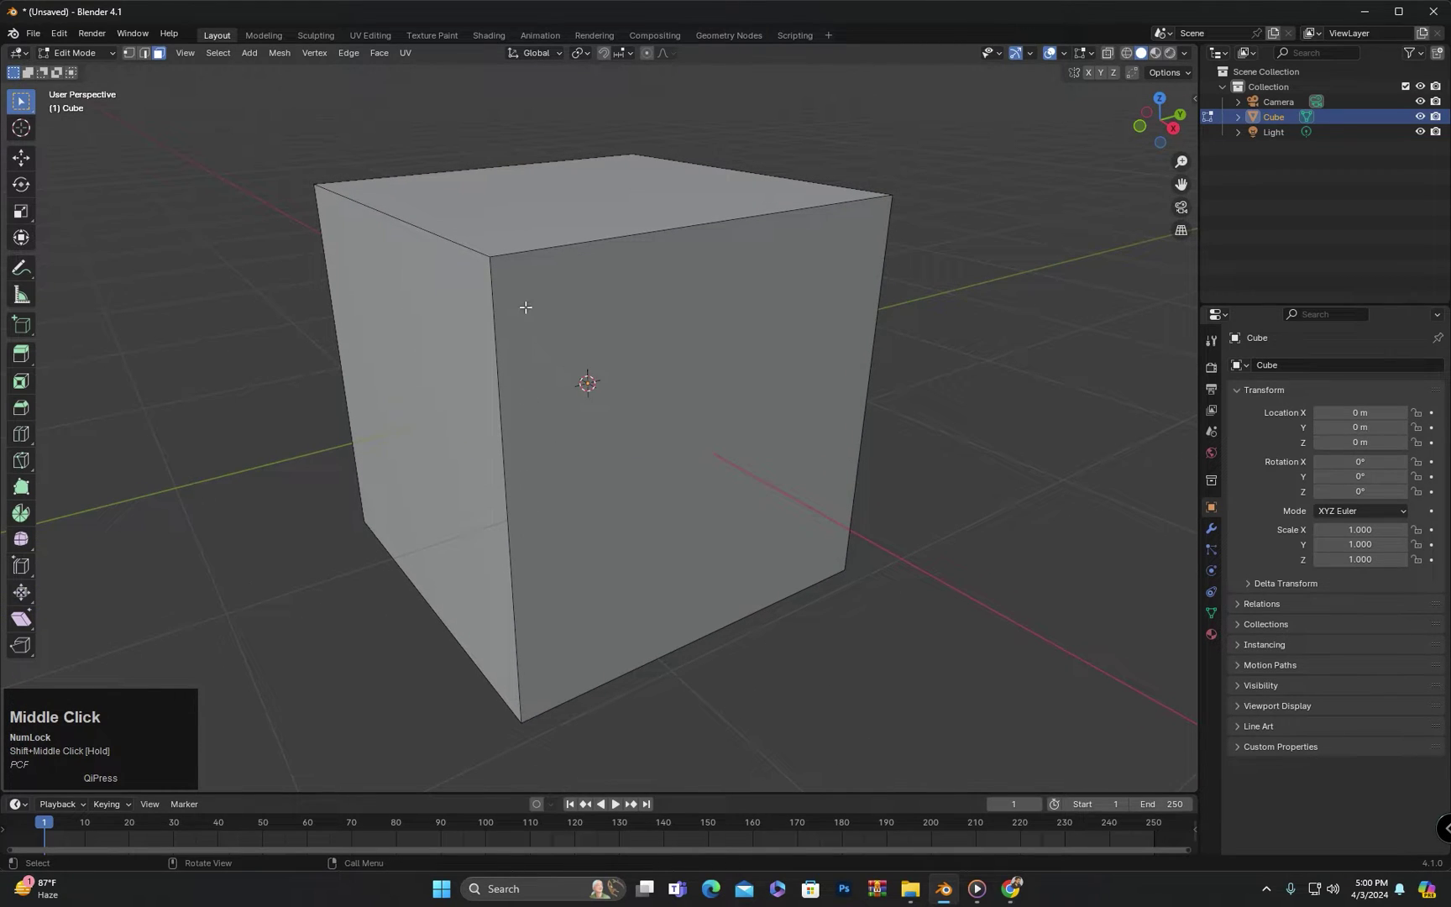
Select the cube's front face and orbit so that face turns toward the camera.
left_click(654, 524)
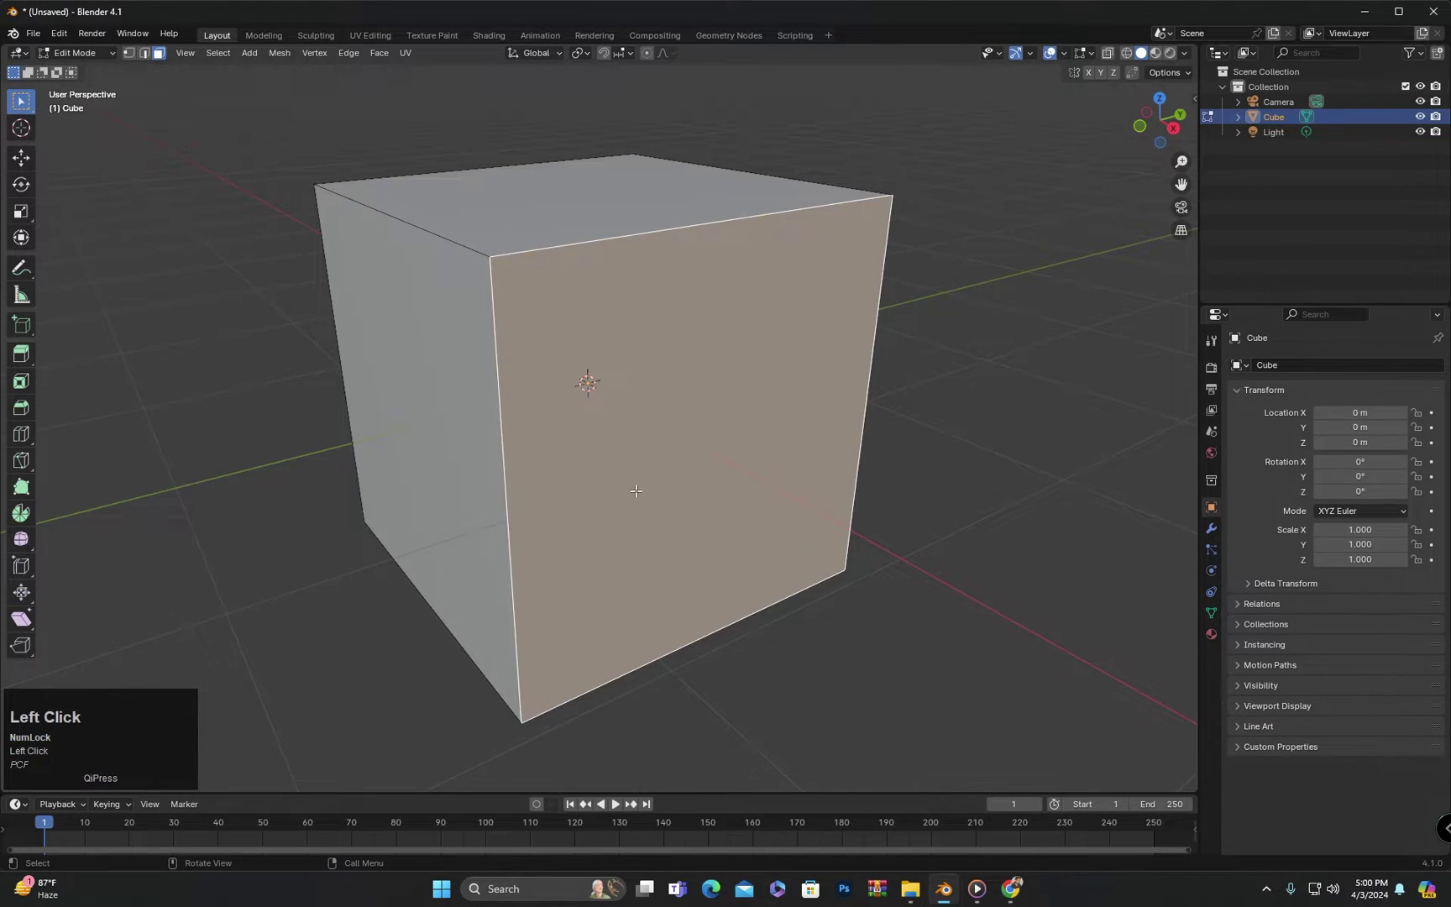
mouse_move(635, 490)
middle_mouse_down()
mouse_move(643, 530)
mouse_move(615, 518)
middle_mouse_up()
middle_click_drag(663, 351, 618, 300)
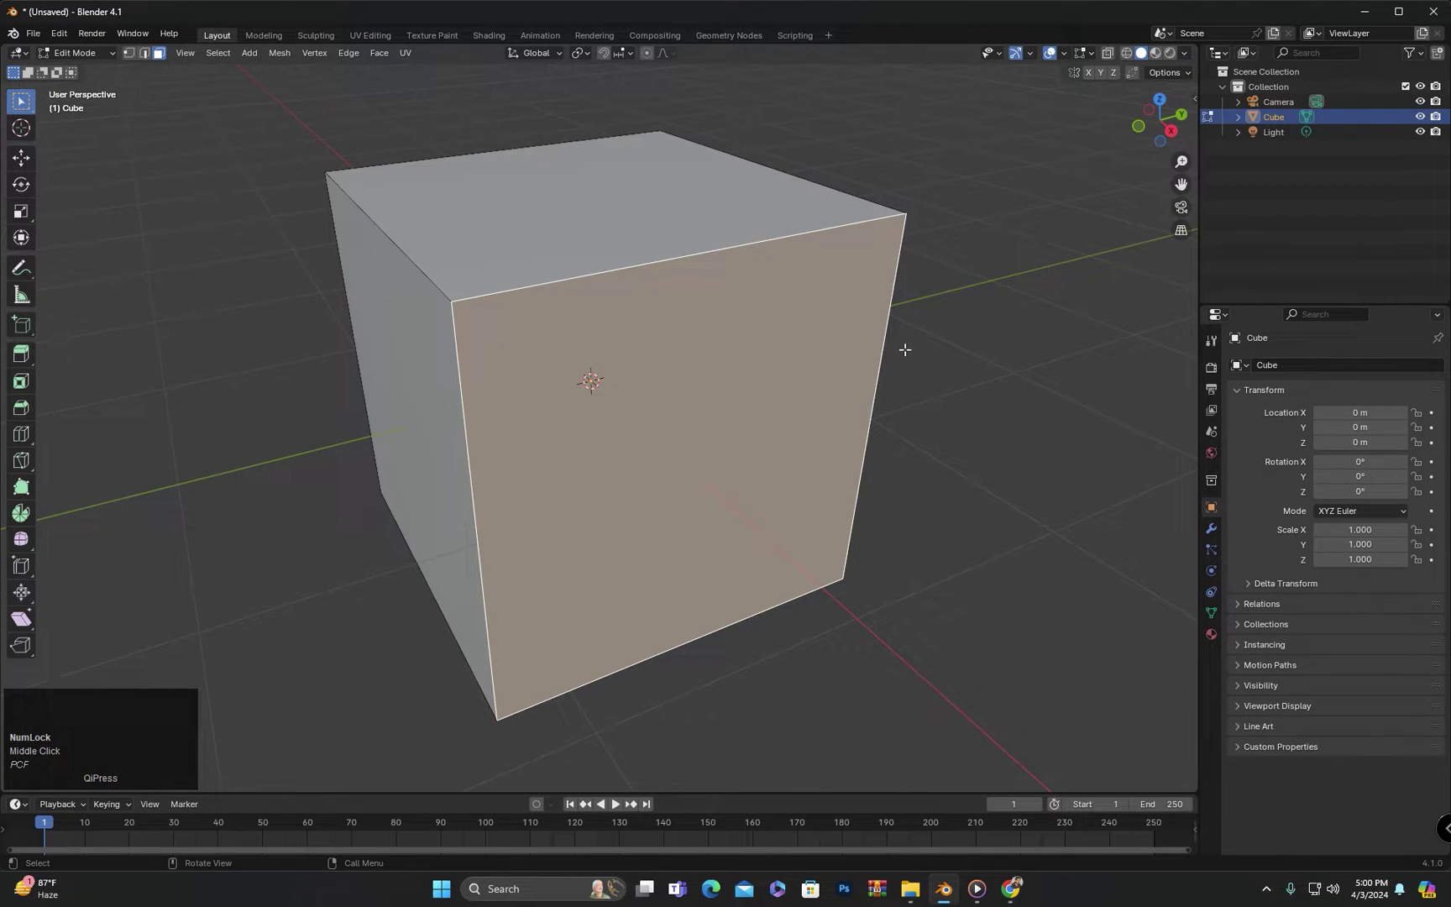
middle_click_drag(771, 607, 826, 586)
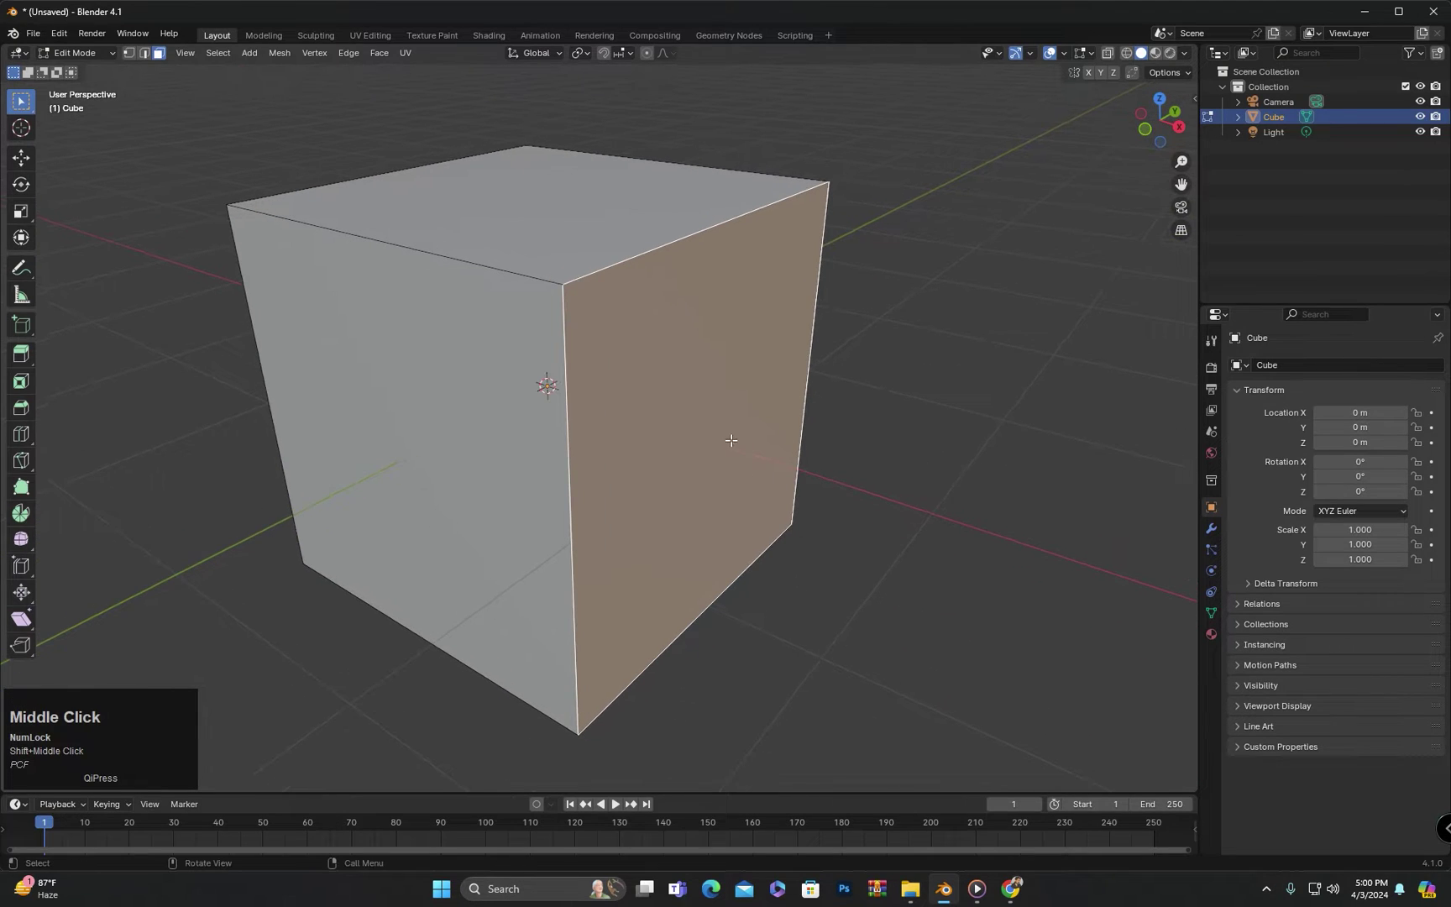
scroll(779, 424, "down", 2)
middle_click_drag(778, 425, 768, 384, "shift")
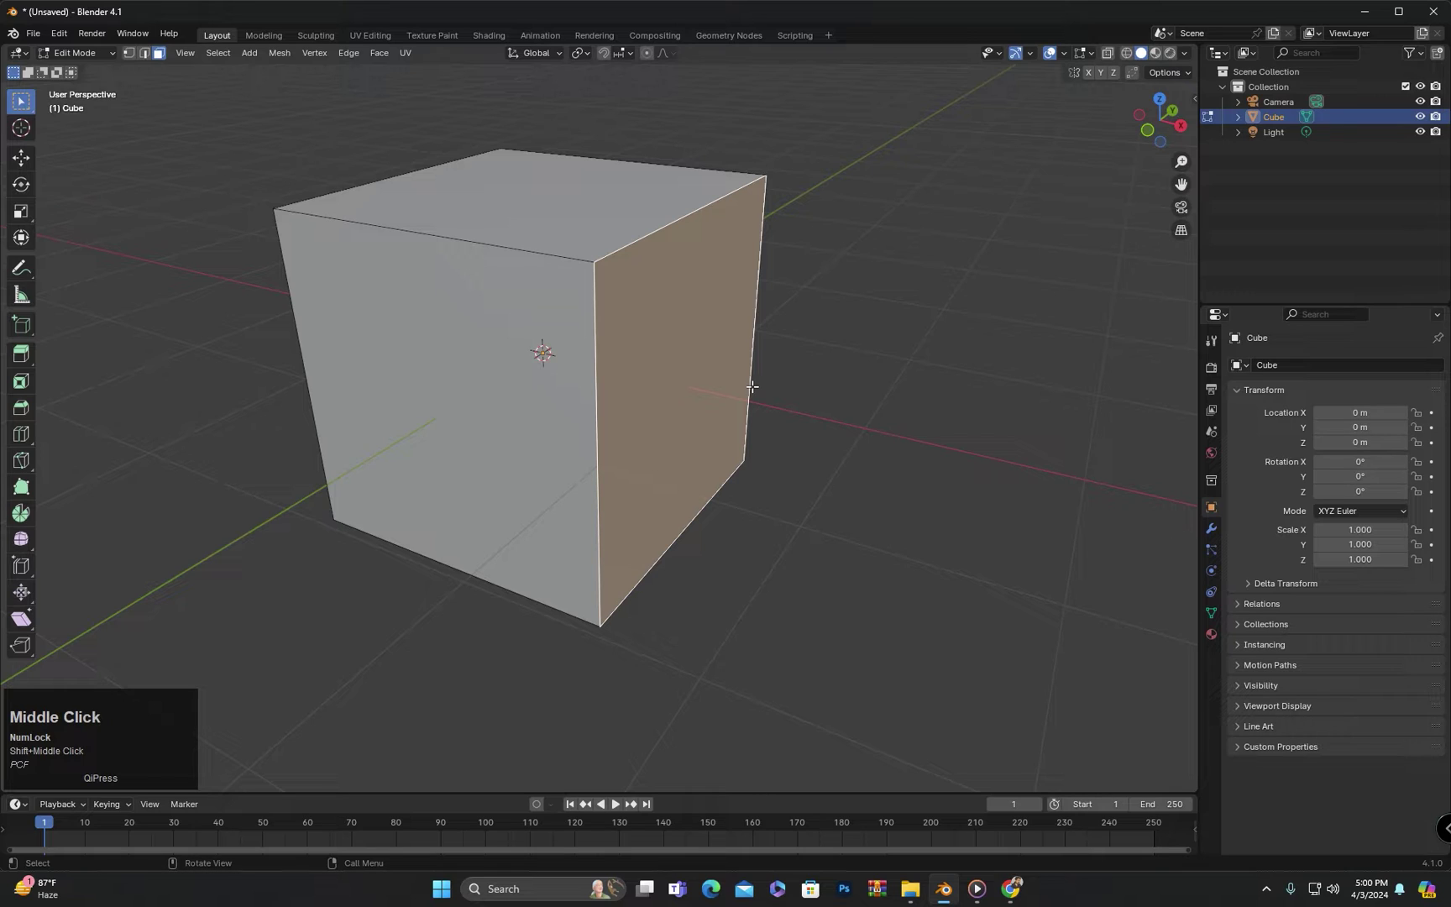
key("g")
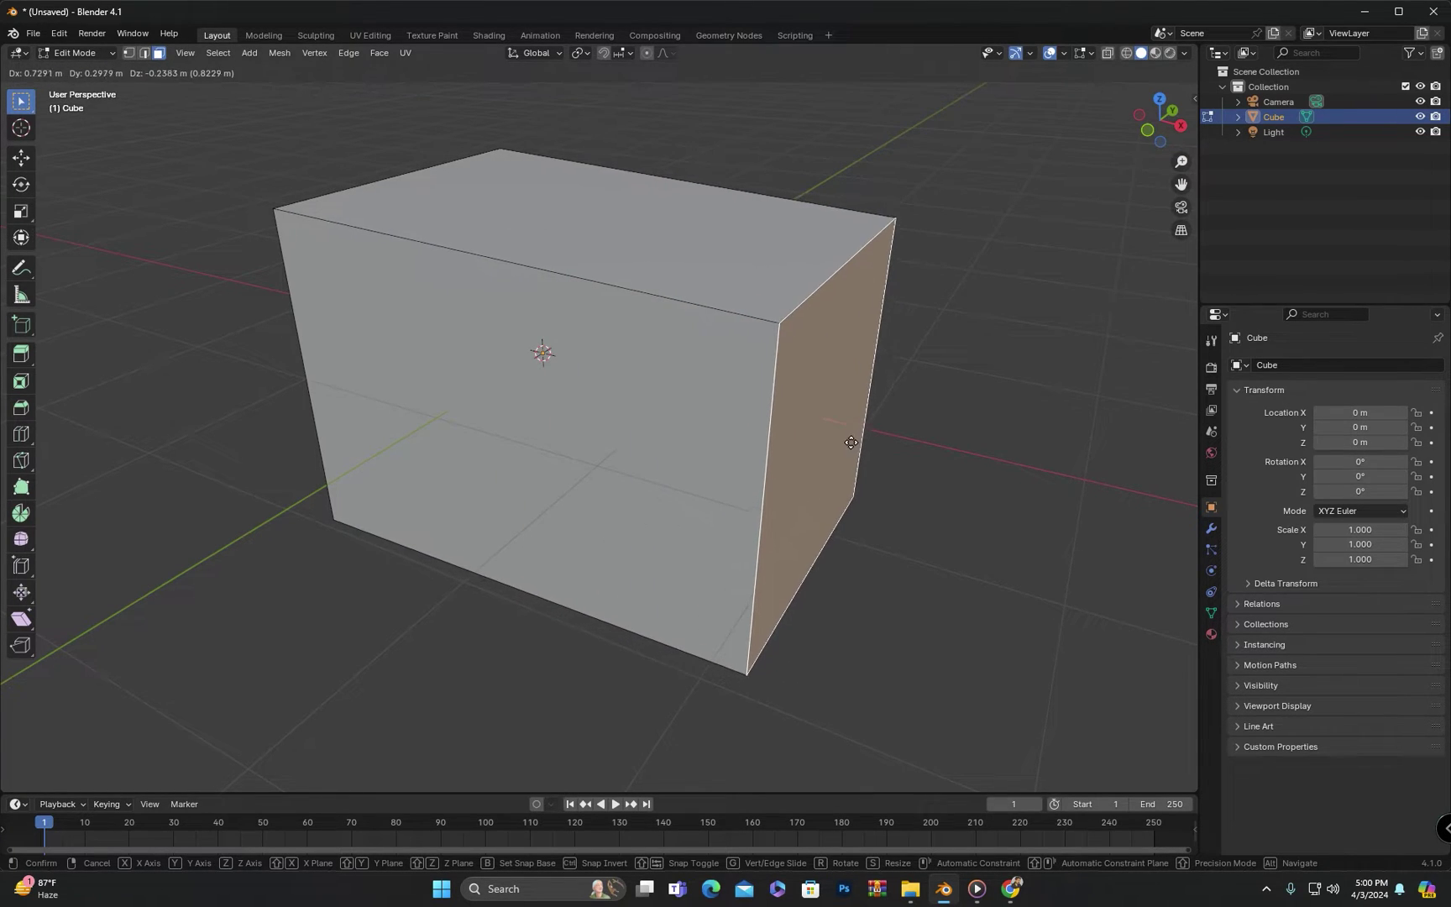
key("x")
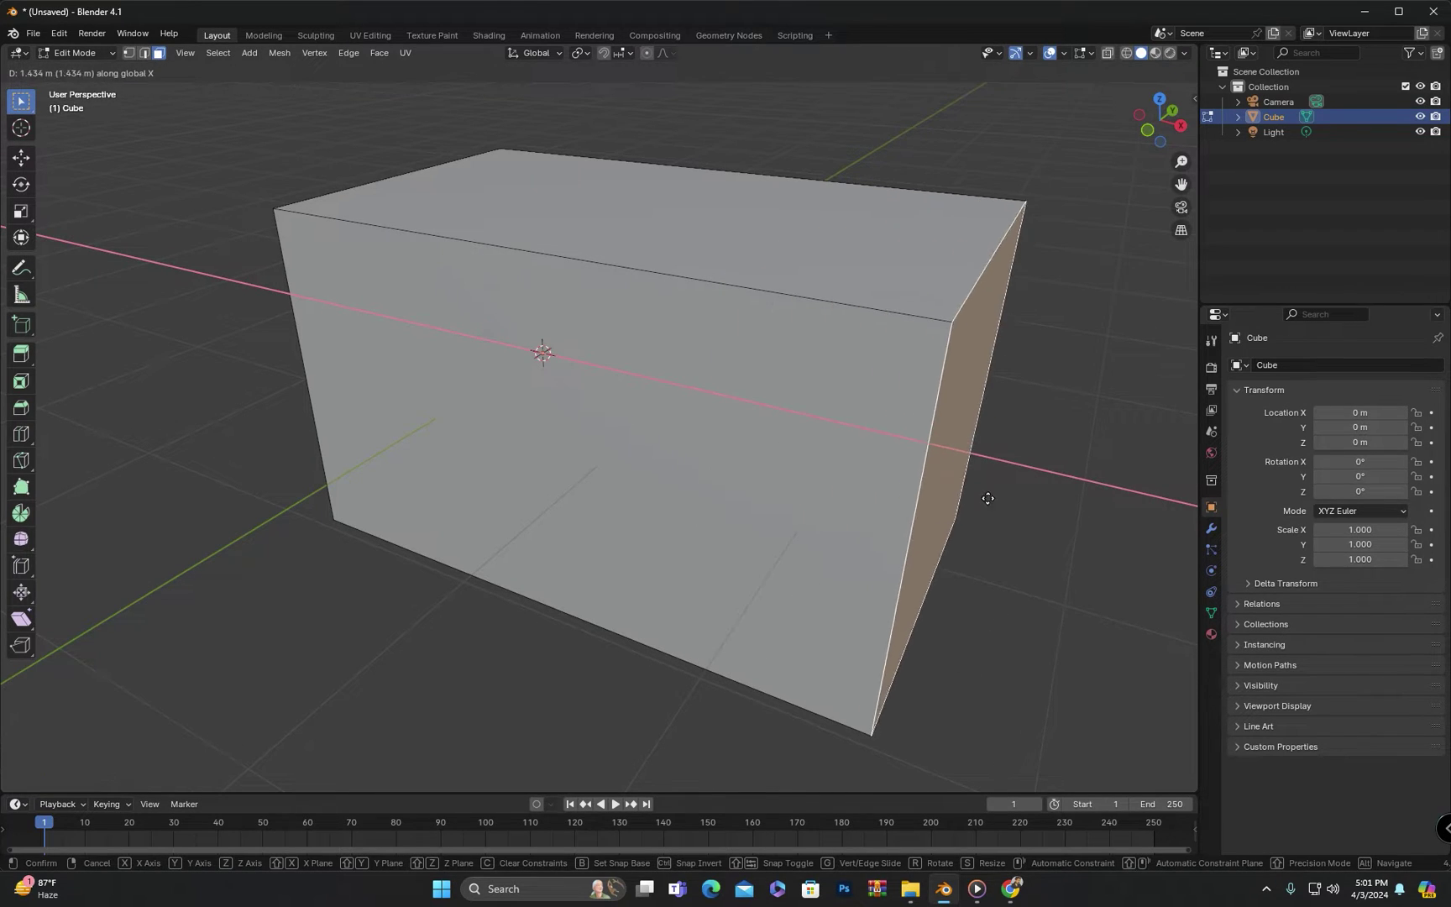
left_click(903, 500)
mouse_move(903, 500)
middle_mouse_down()
mouse_move(790, 560)
mouse_move(964, 538)
mouse_move(931, 567)
mouse_move(981, 602)
mouse_move(862, 538)
mouse_move(979, 521)
mouse_move(819, 518)
mouse_move(691, 551)
mouse_move(809, 557)
mouse_move(793, 500)
mouse_move(750, 475)
middle_mouse_up()
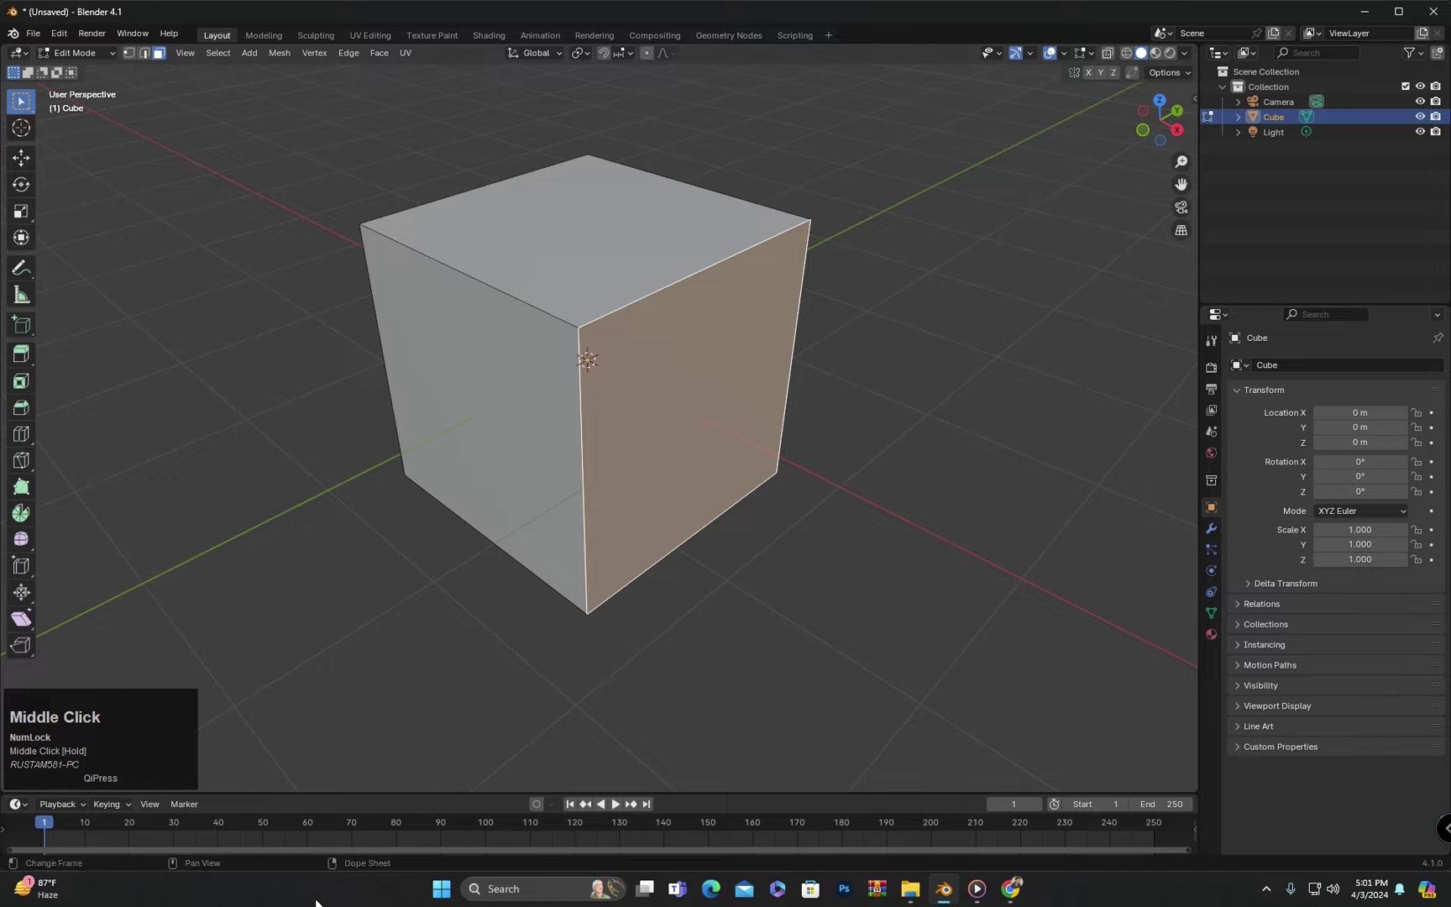
middle_click_drag(758, 560, 797, 576, "shift")
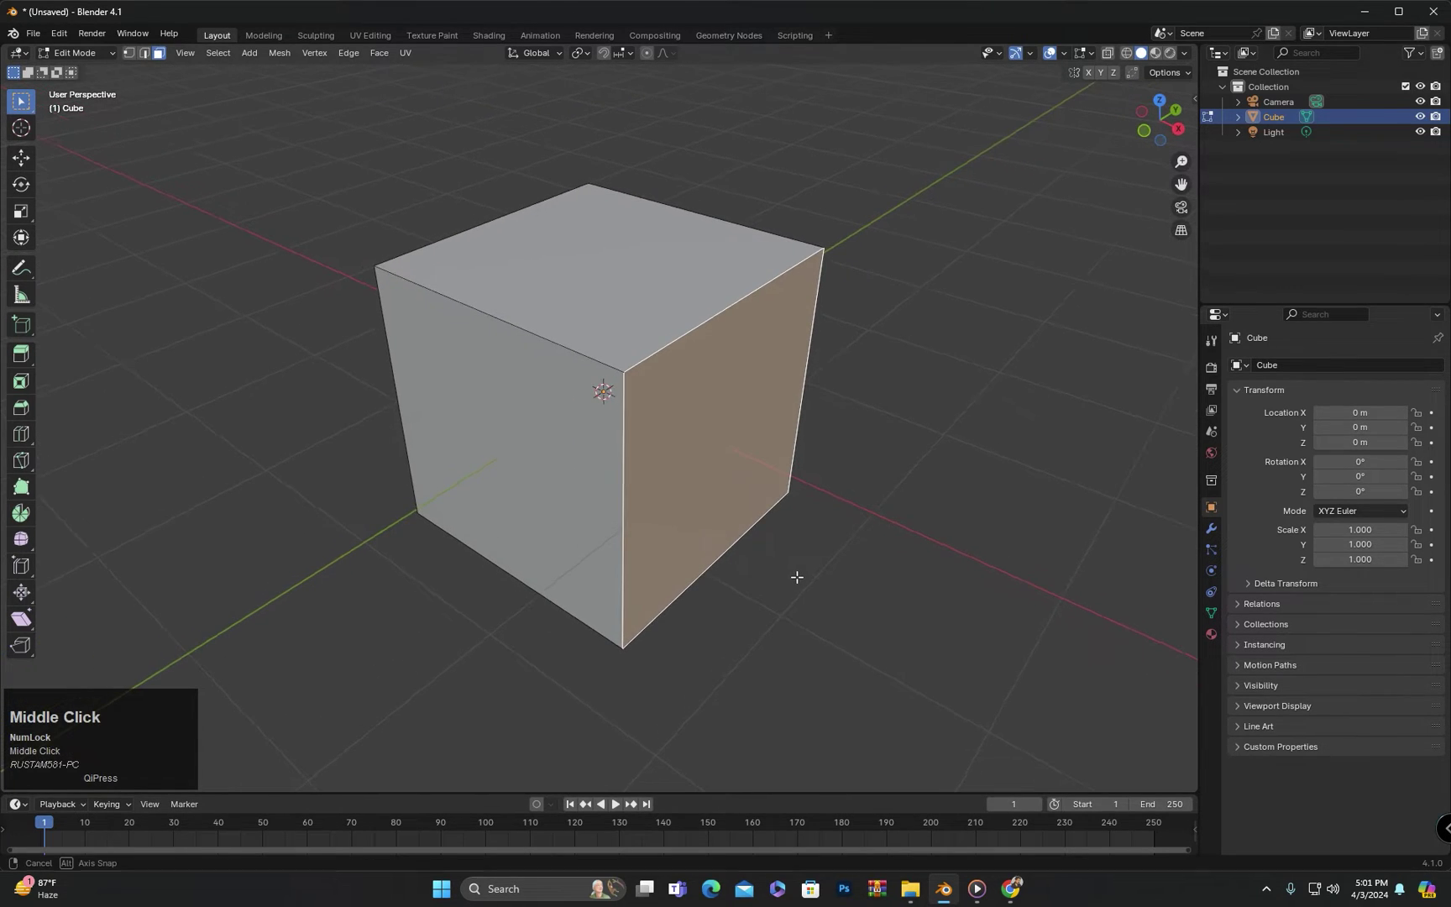
Toggle between Object and Edit Mode via the dropdown and Tab, ending in Edit Mode.
left_click(91, 54)
left_click(81, 70)
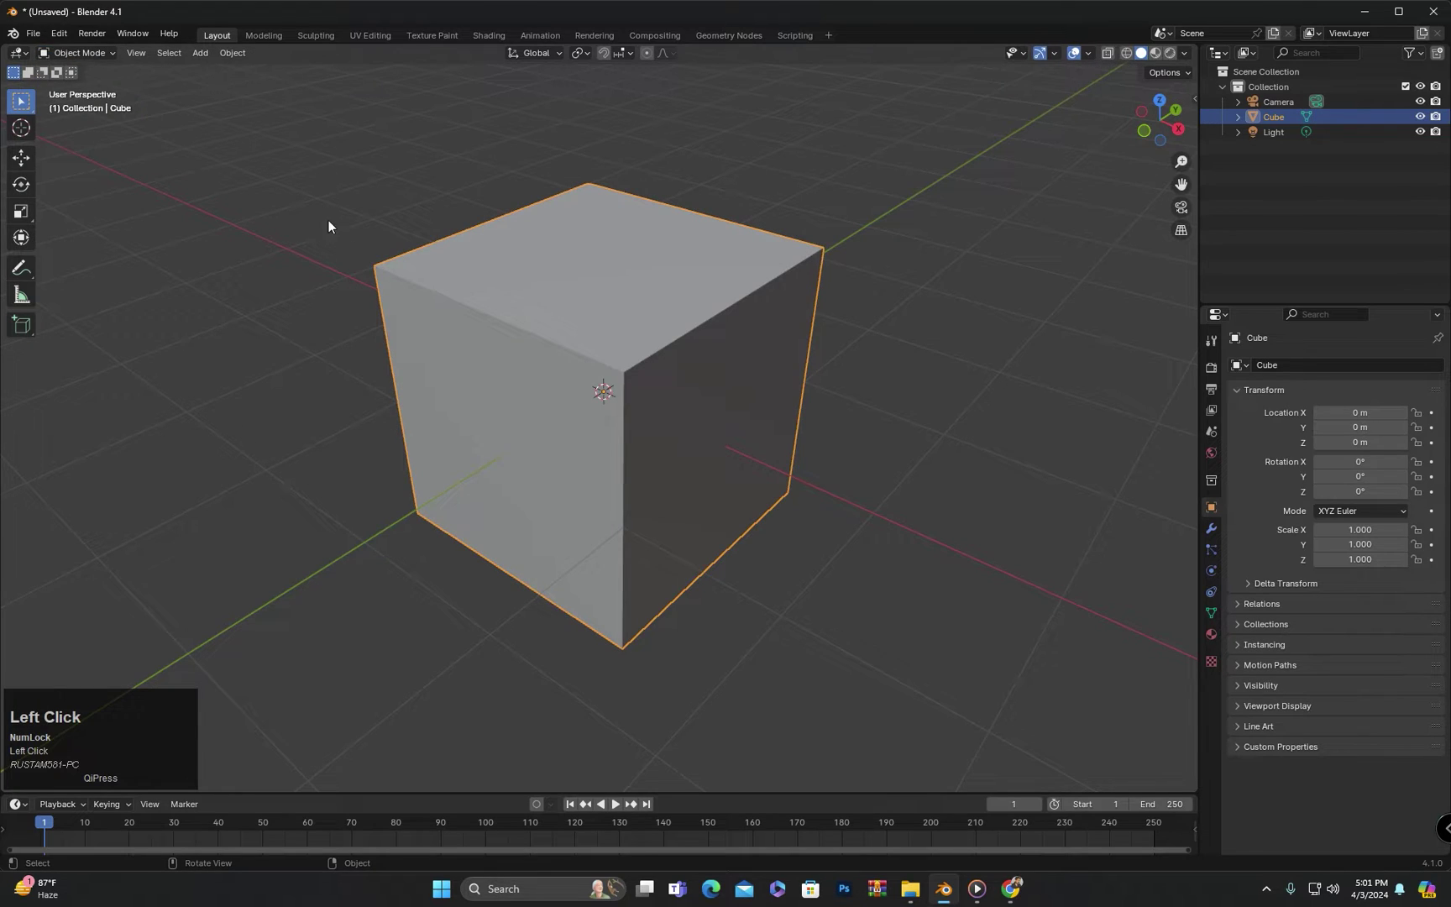
left_click(101, 54)
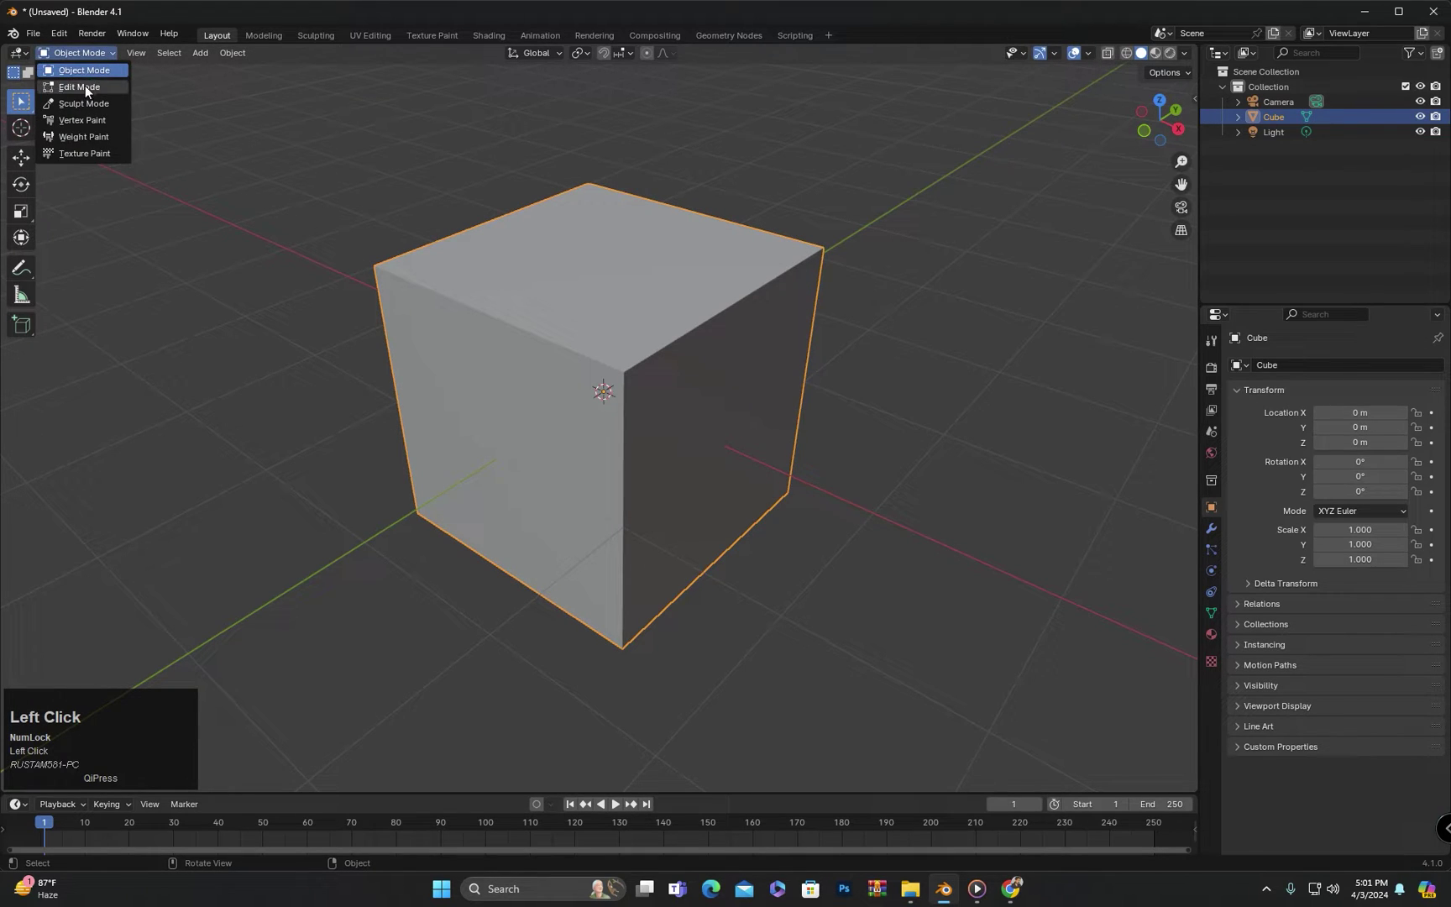
left_click(86, 86)
left_click(90, 50)
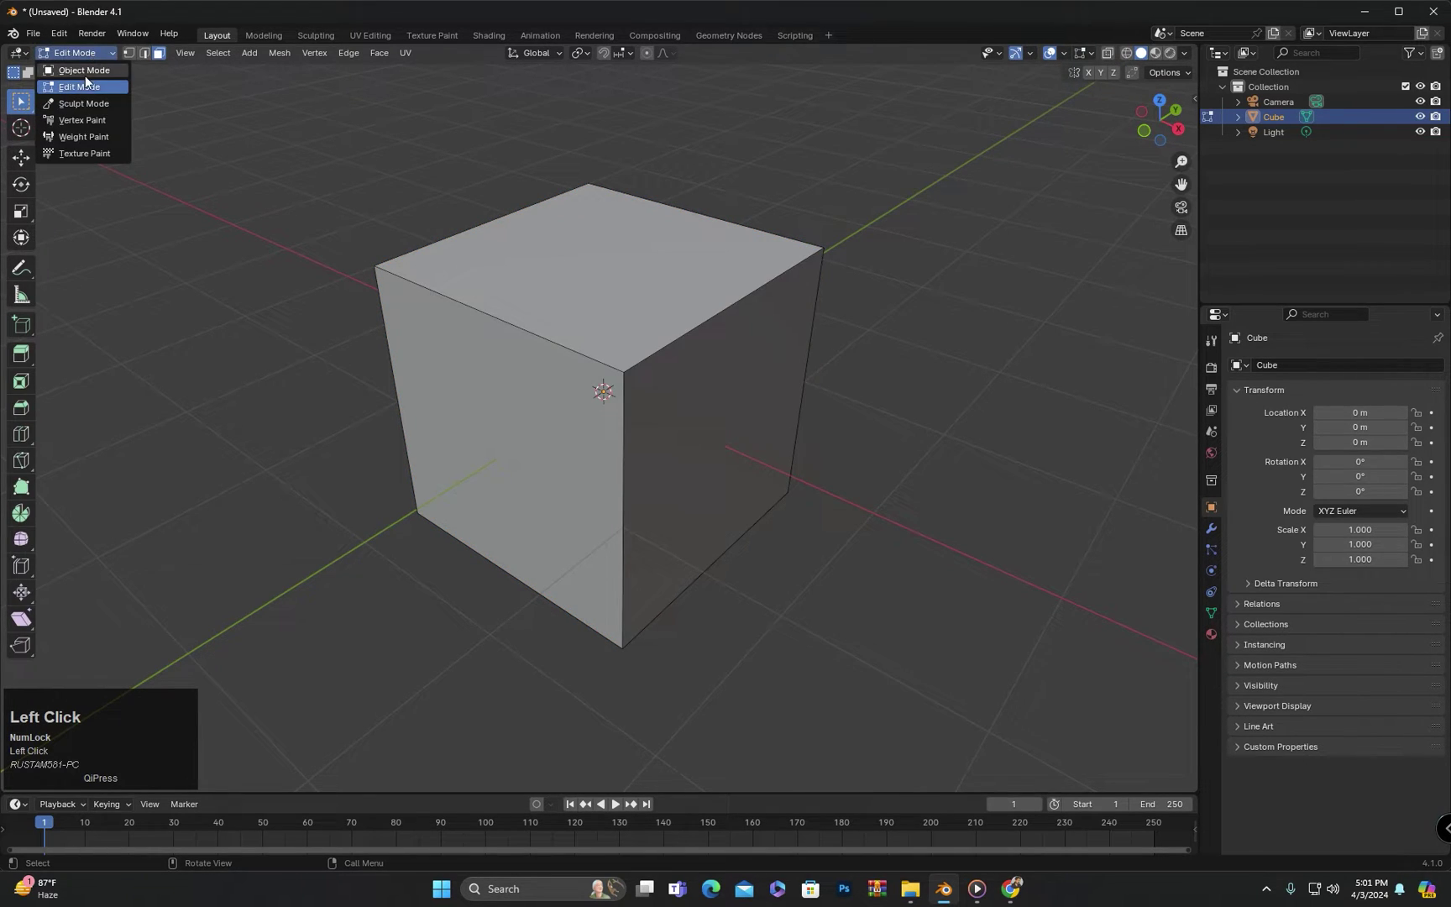
left_click(86, 76)
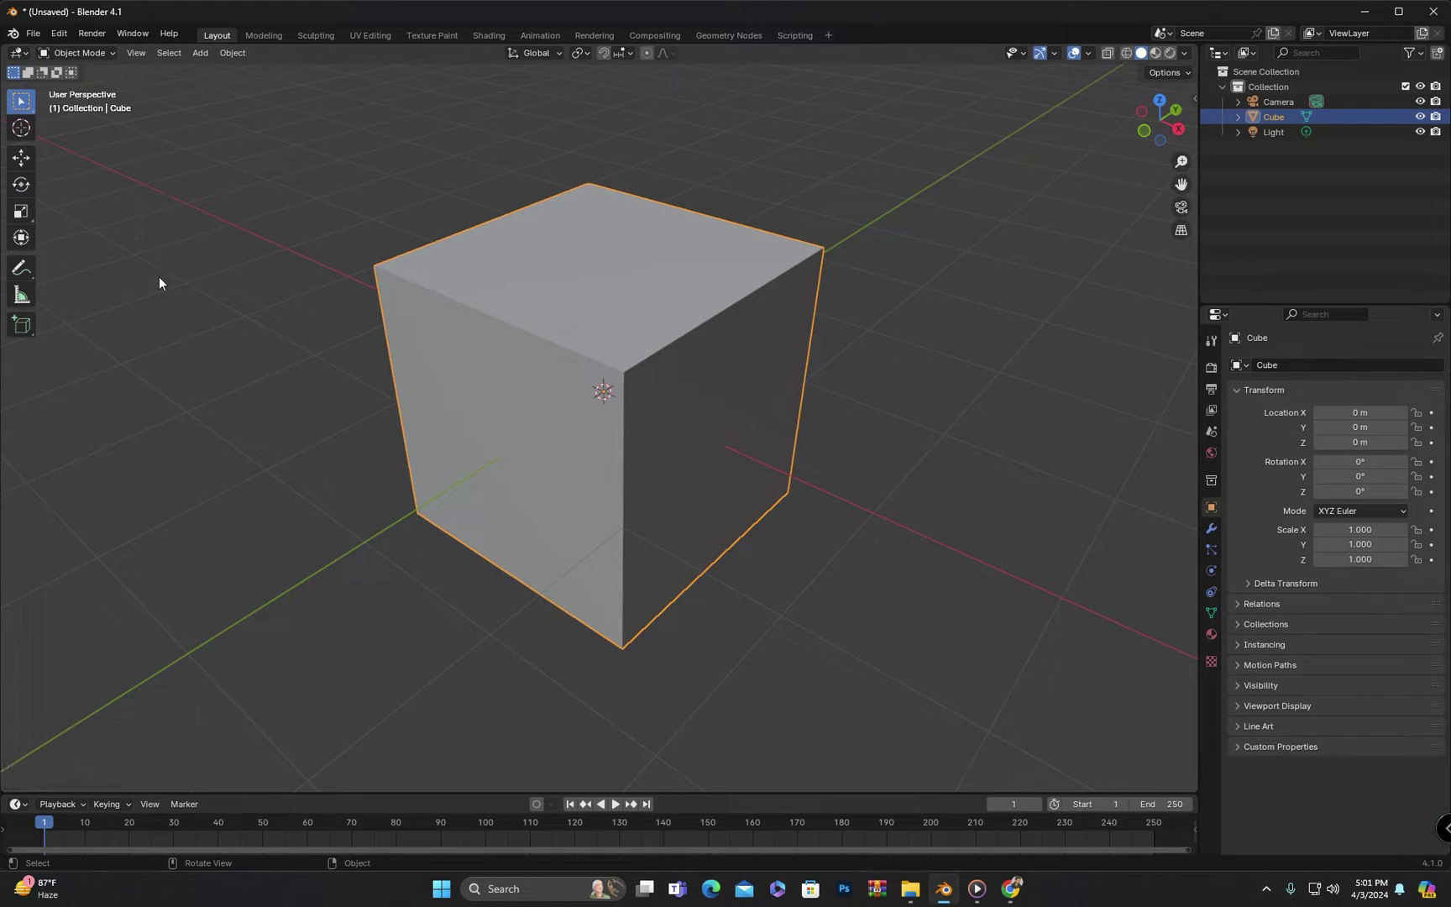
key("Tab")
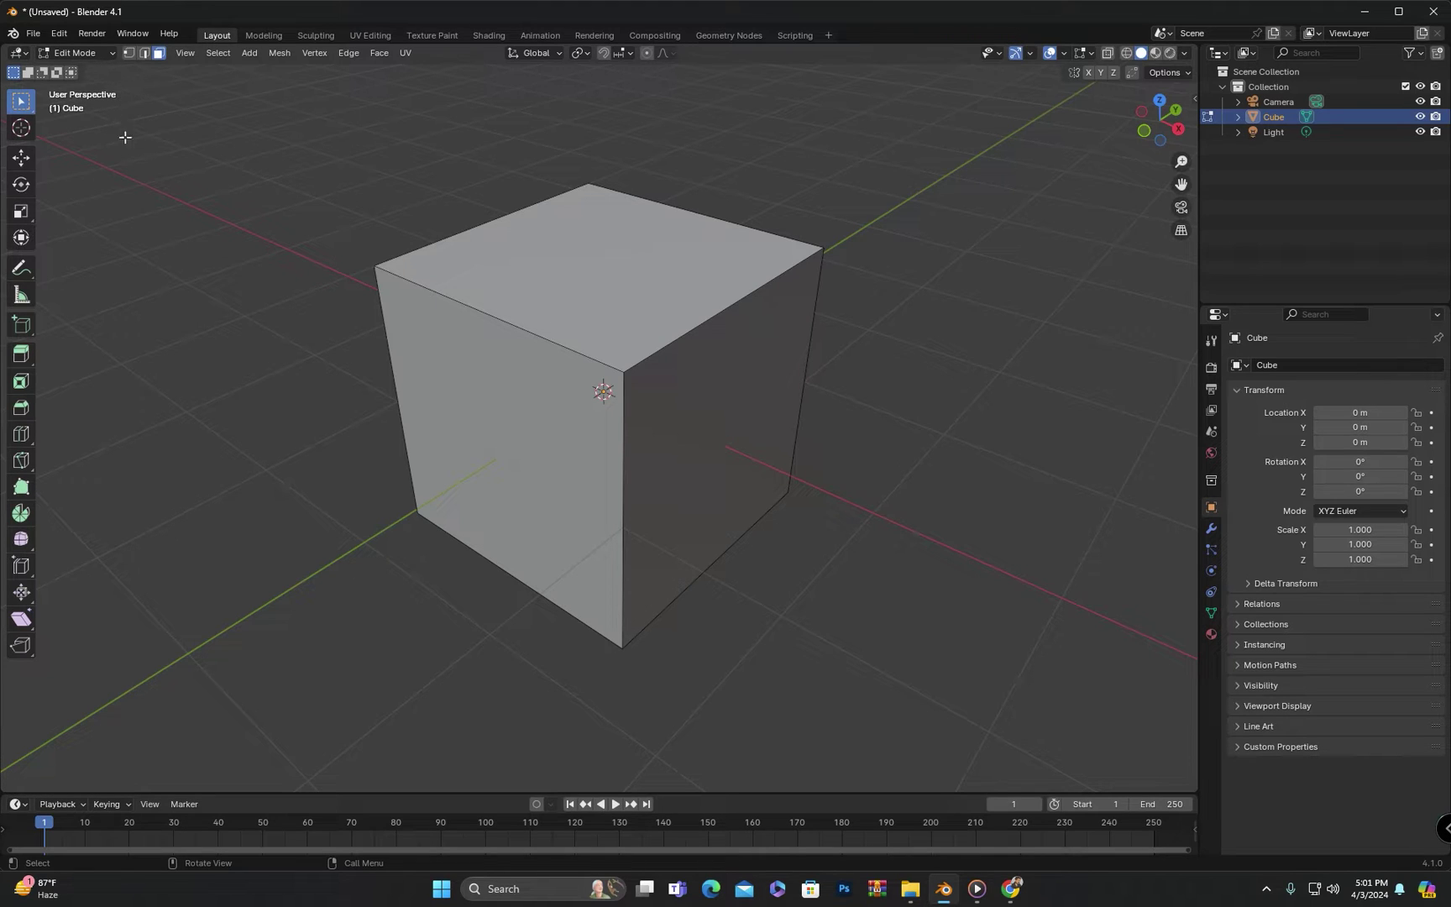
key("Tab")
key("Tab")
key("Tab")
key("Tab")
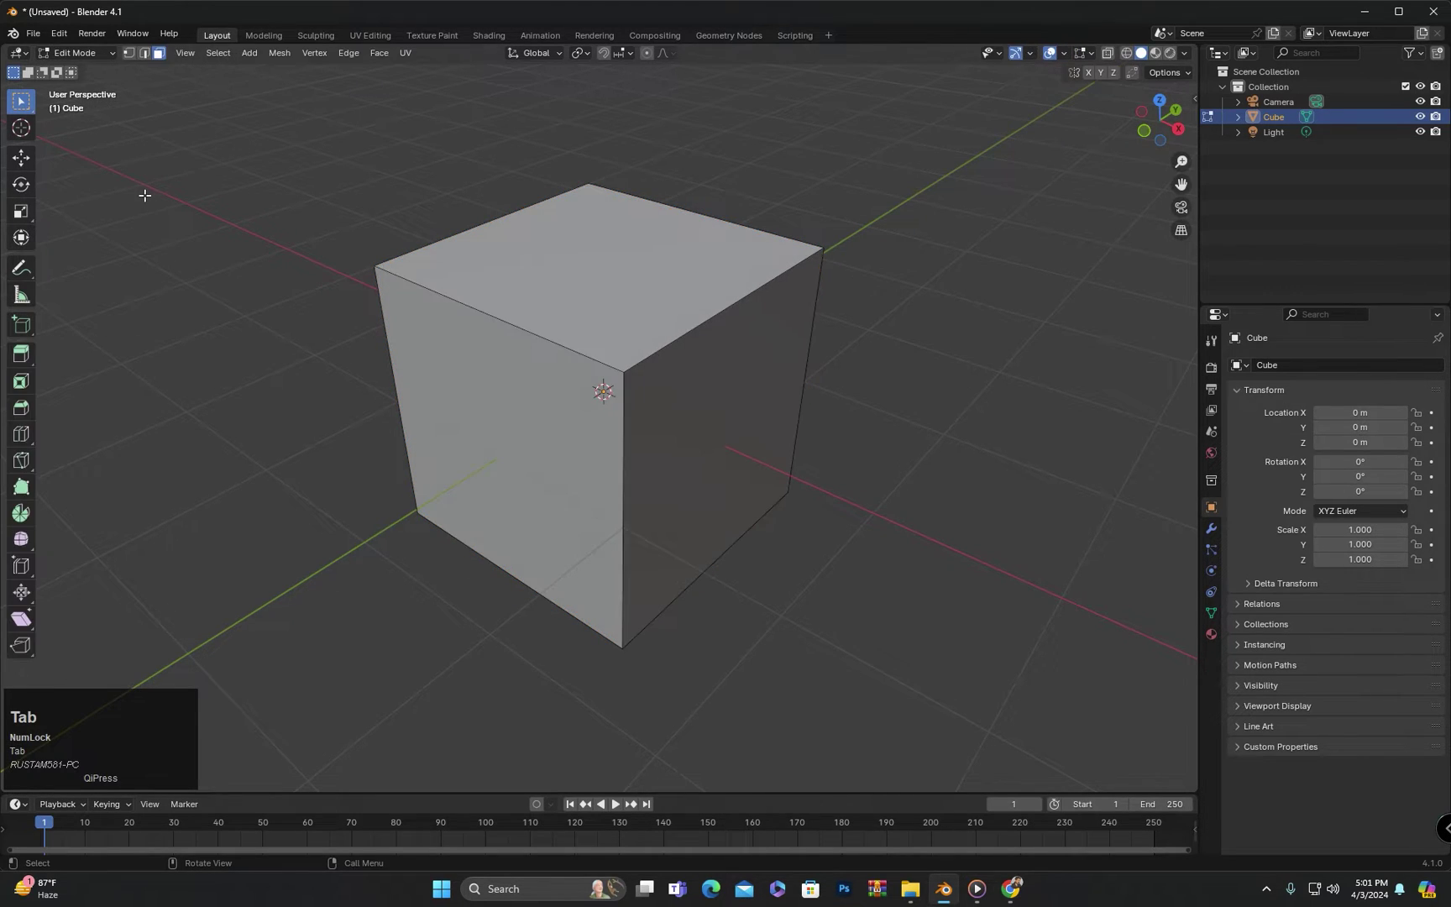
key("Tab")
key("Tab")
middle_click_drag(260, 220, 178, 105)
left_click(132, 56)
scroll(175, 129, "up", 2)
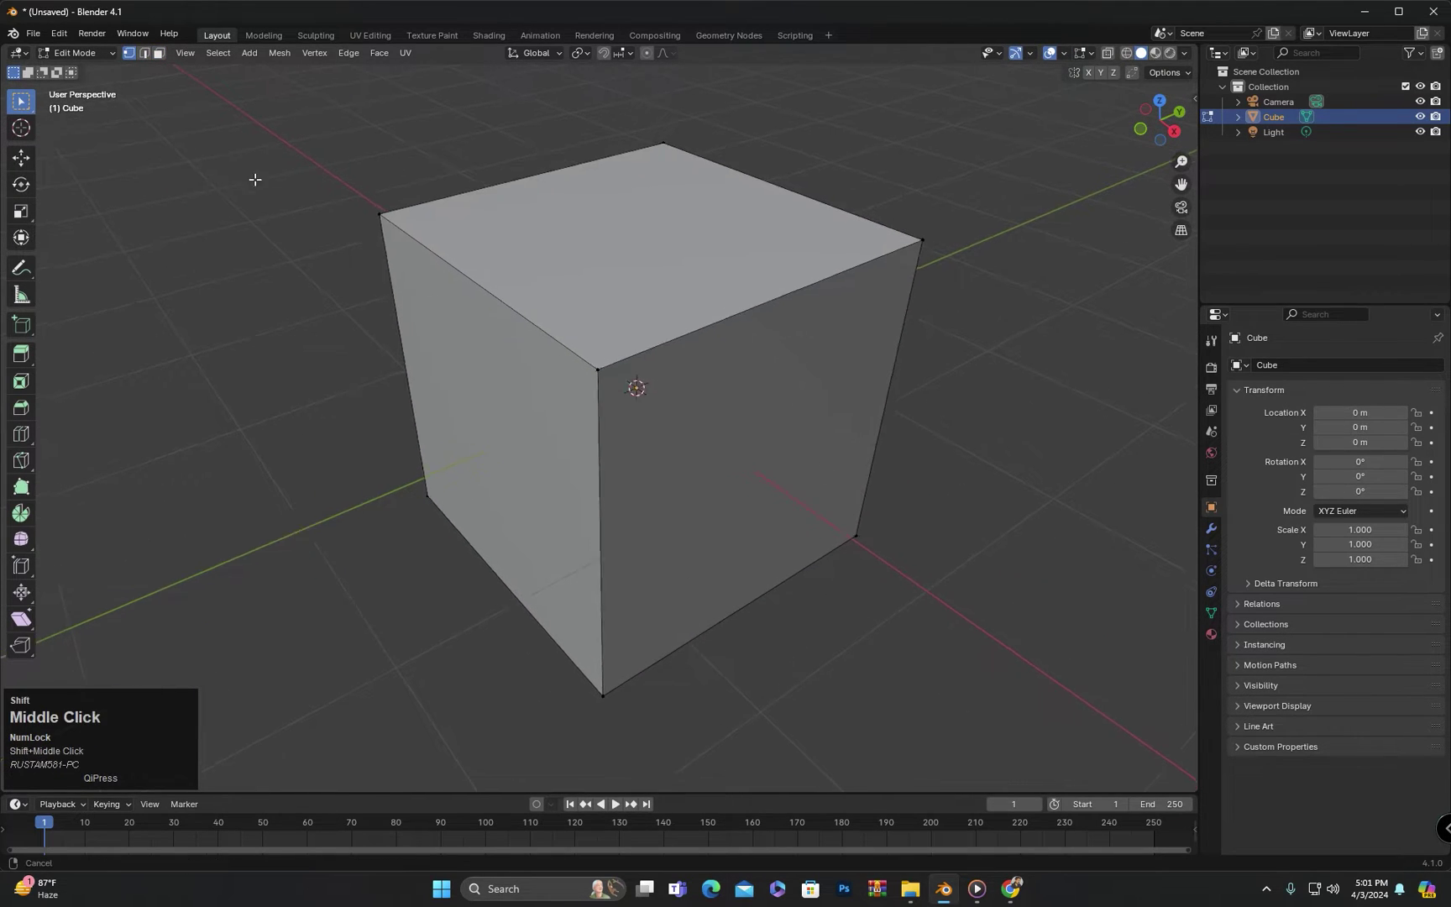
middle_click_drag(242, 169, 333, 243, "shift")
middle_click_drag(258, 166, 239, 168)
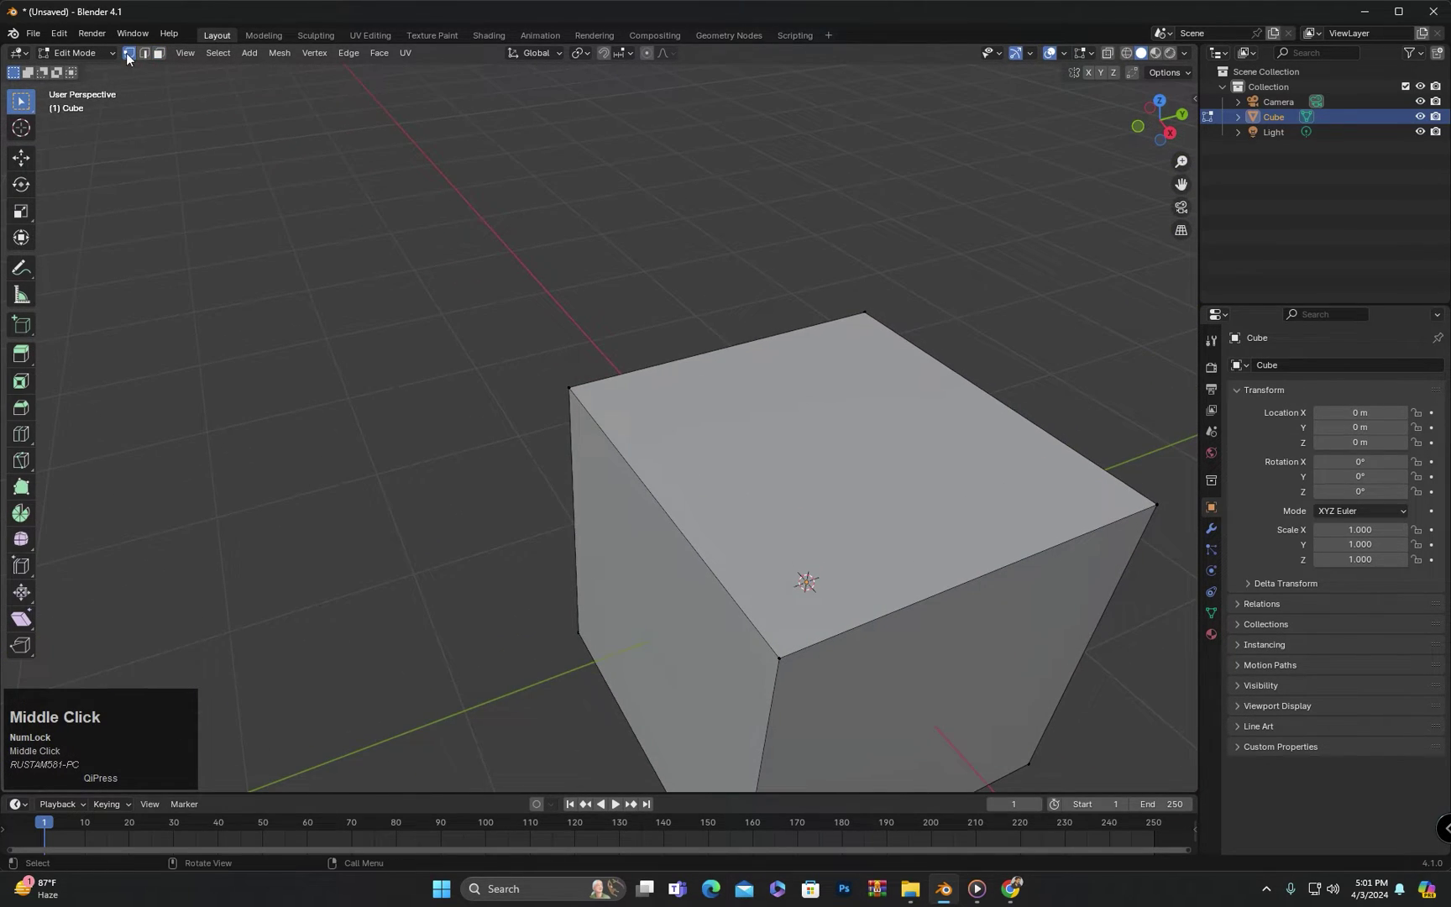
key("1")
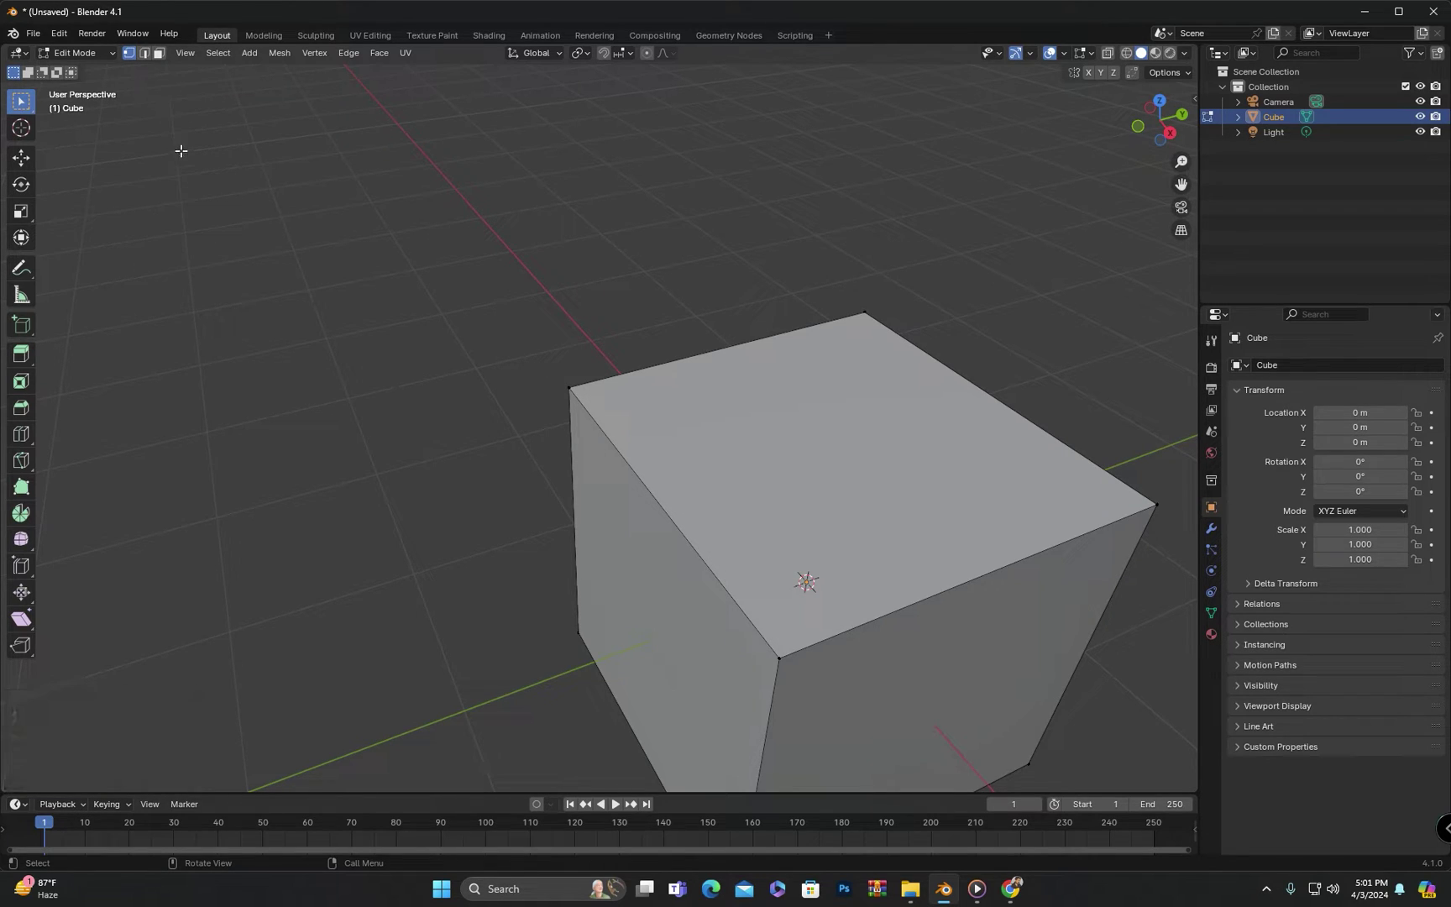
key("2")
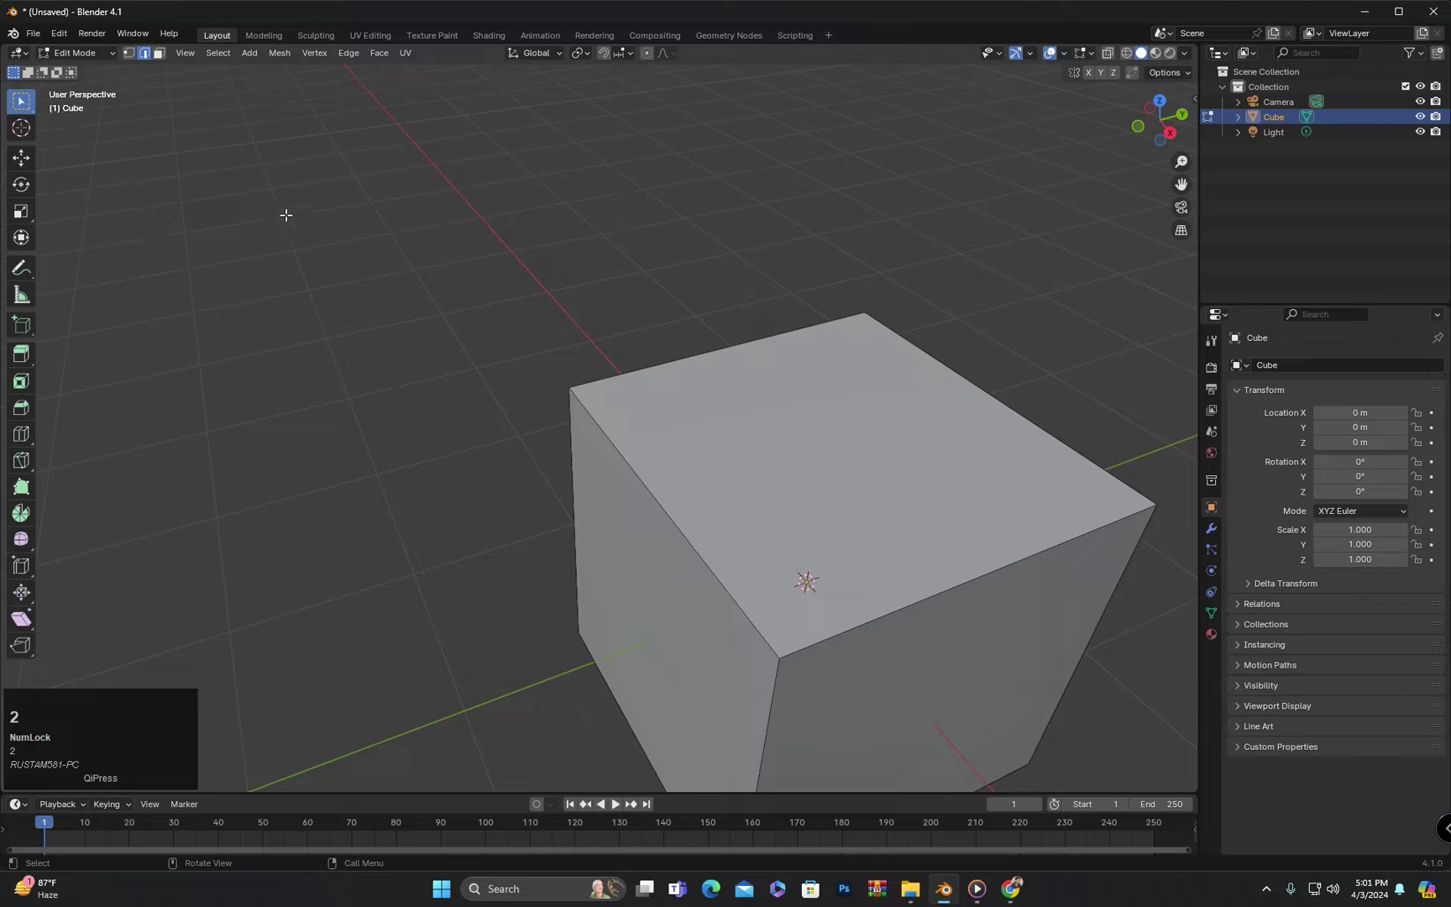
key("3")
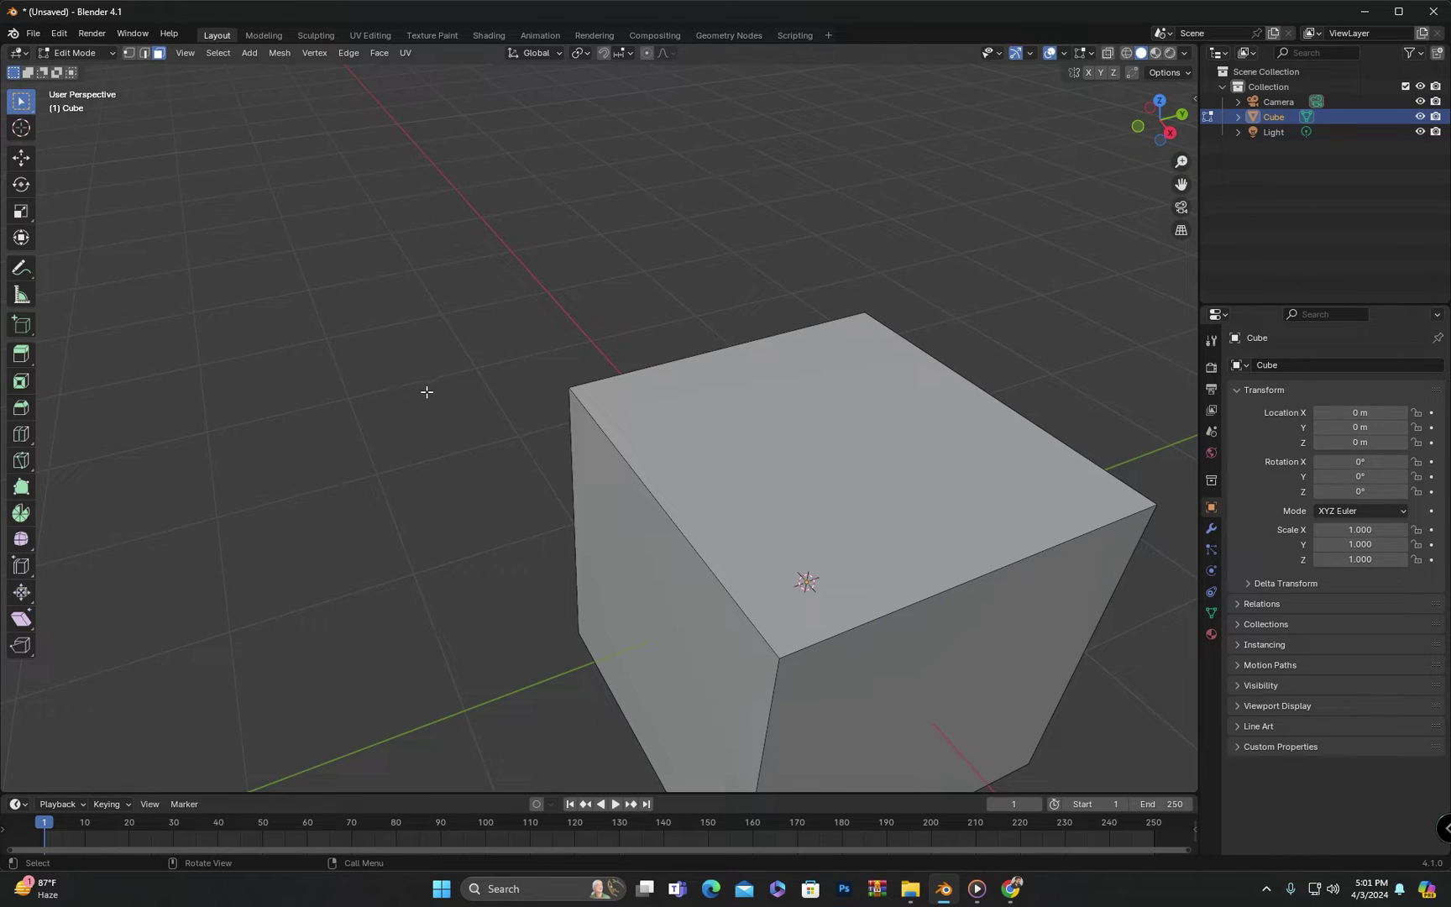
key("1")
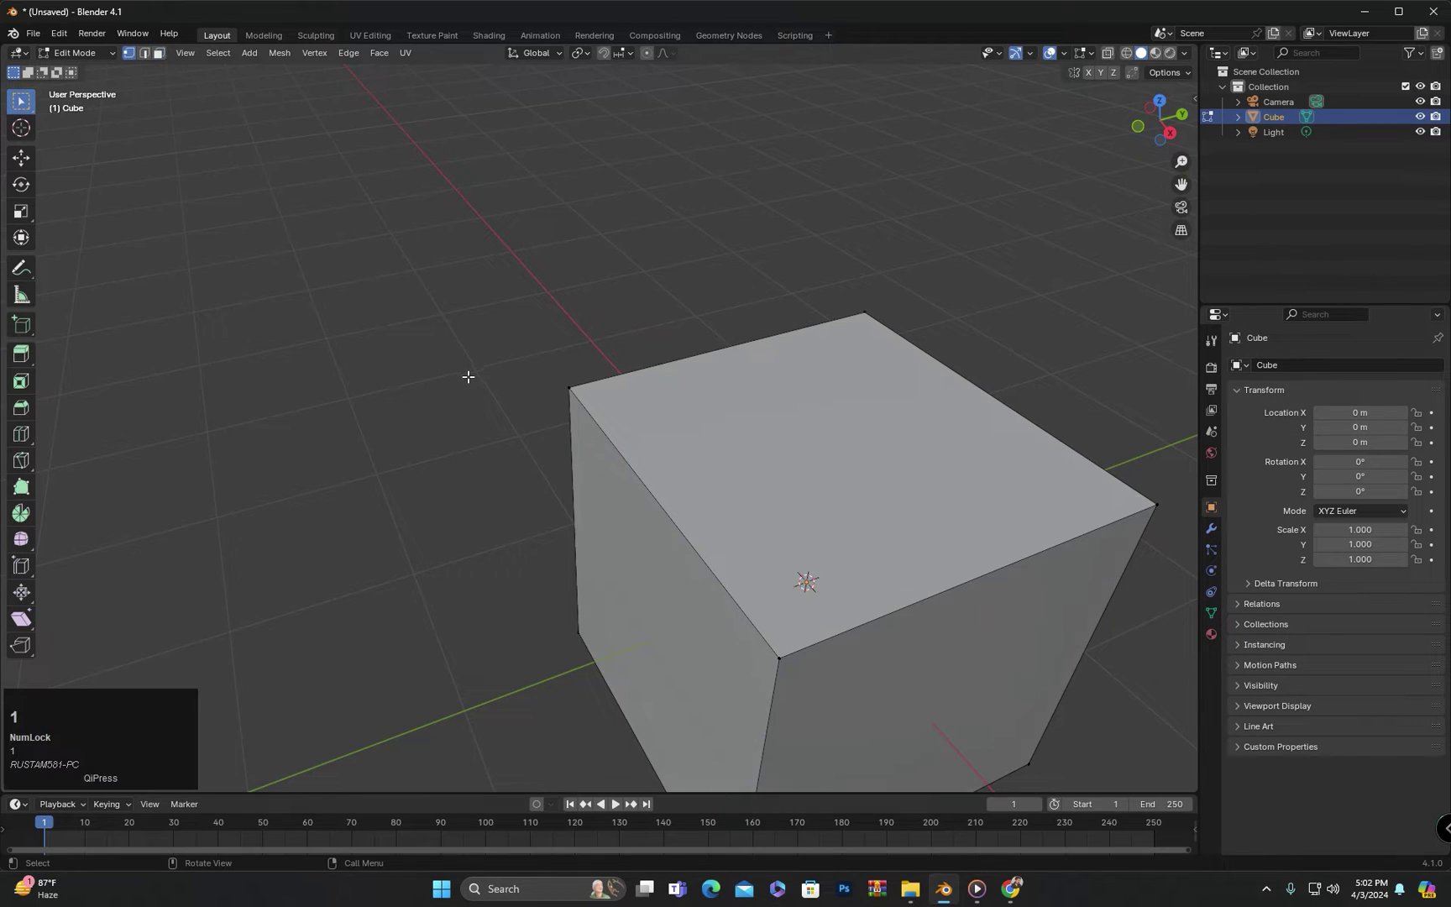
left_click(572, 389)
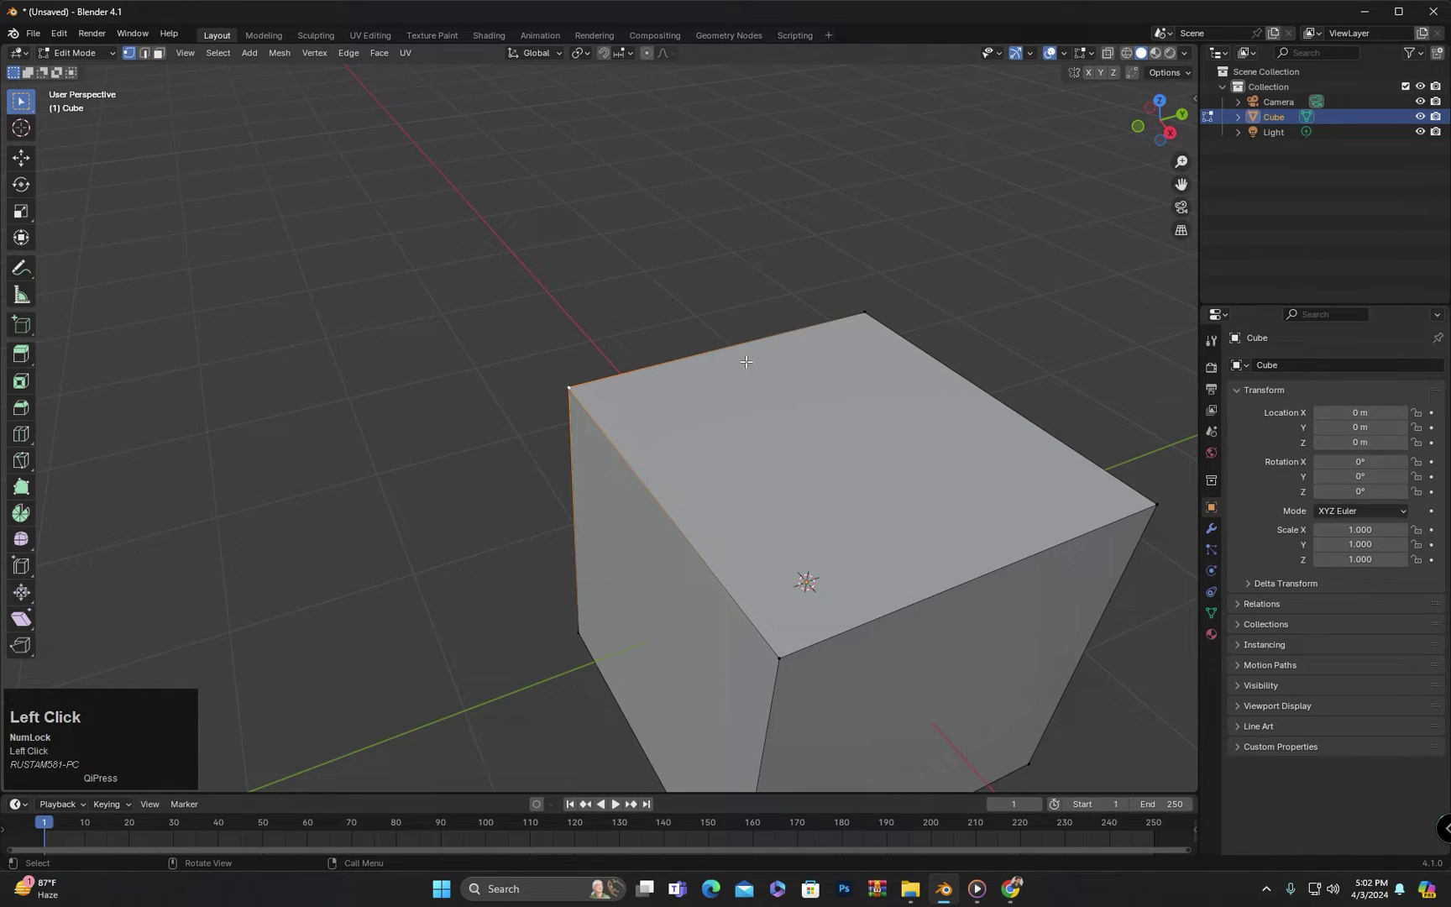
left_click(868, 312)
key("2")
left_click(674, 365)
left_click(631, 463)
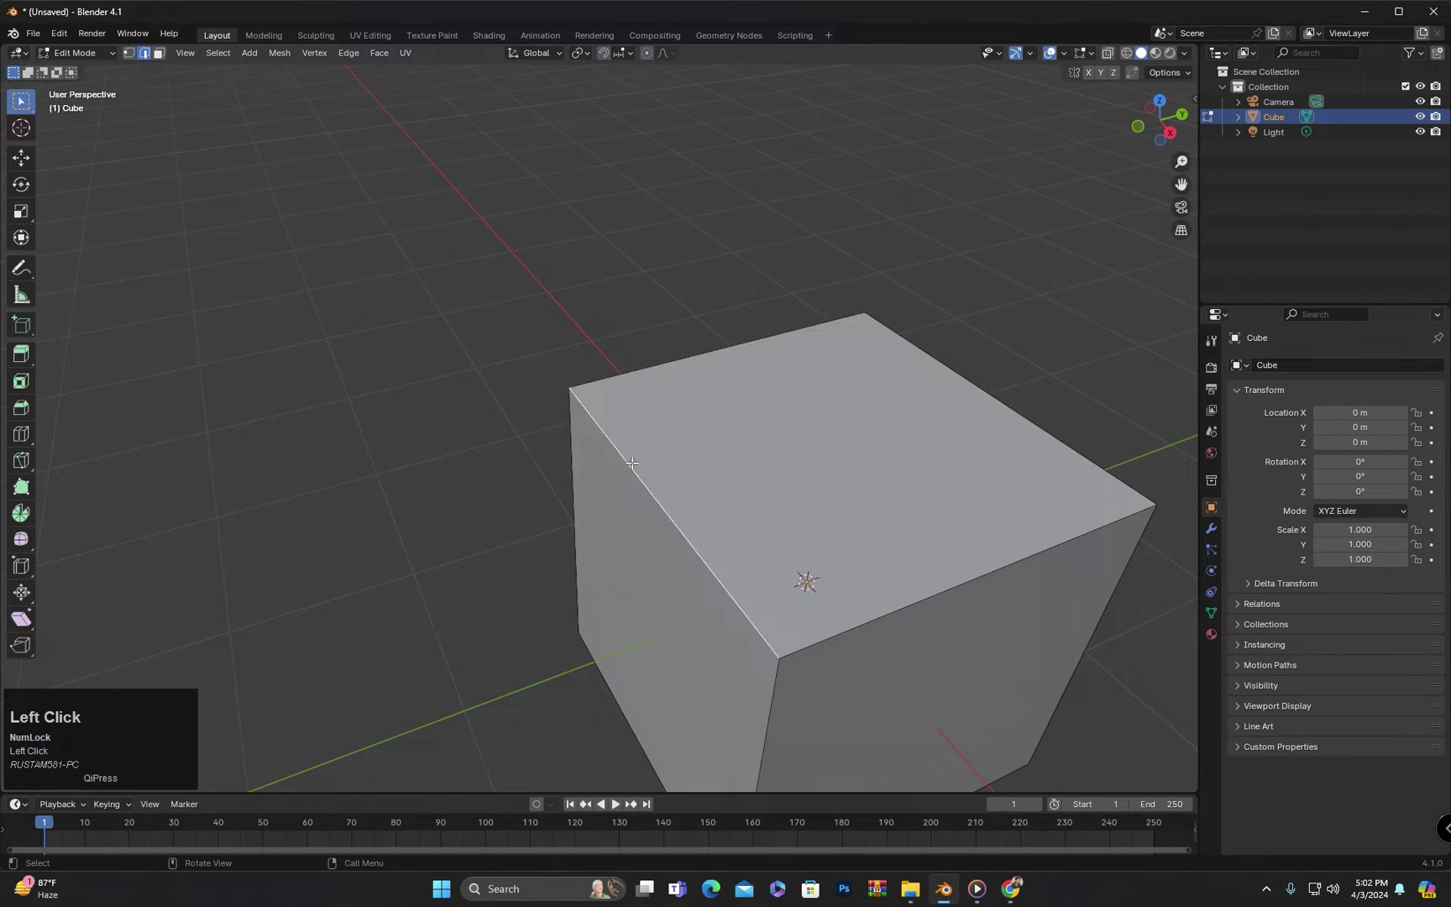
key("3")
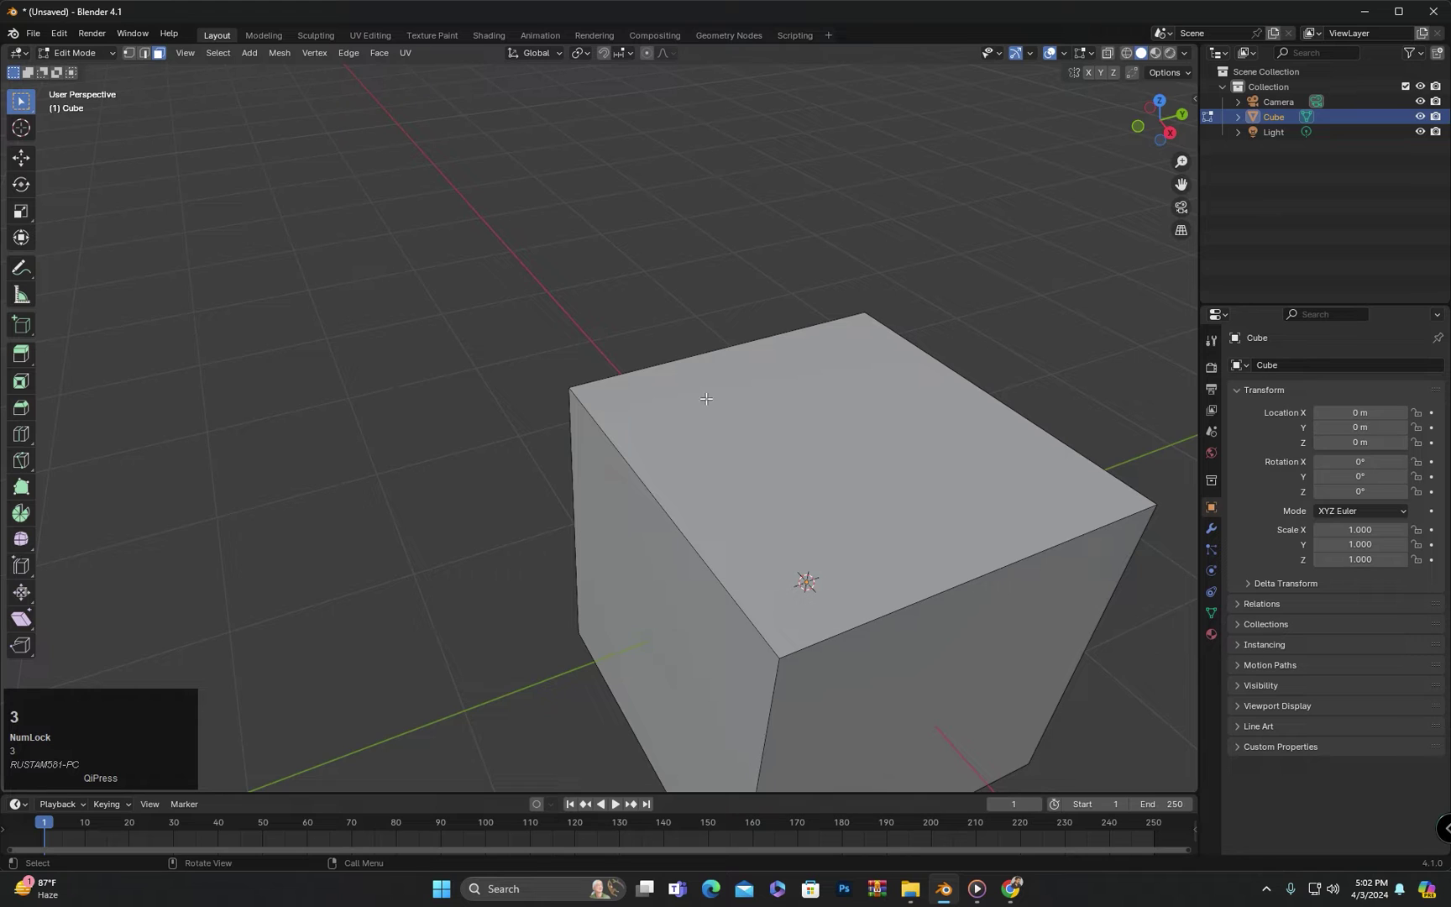
left_click(725, 408)
left_click(646, 556)
left_click(858, 668)
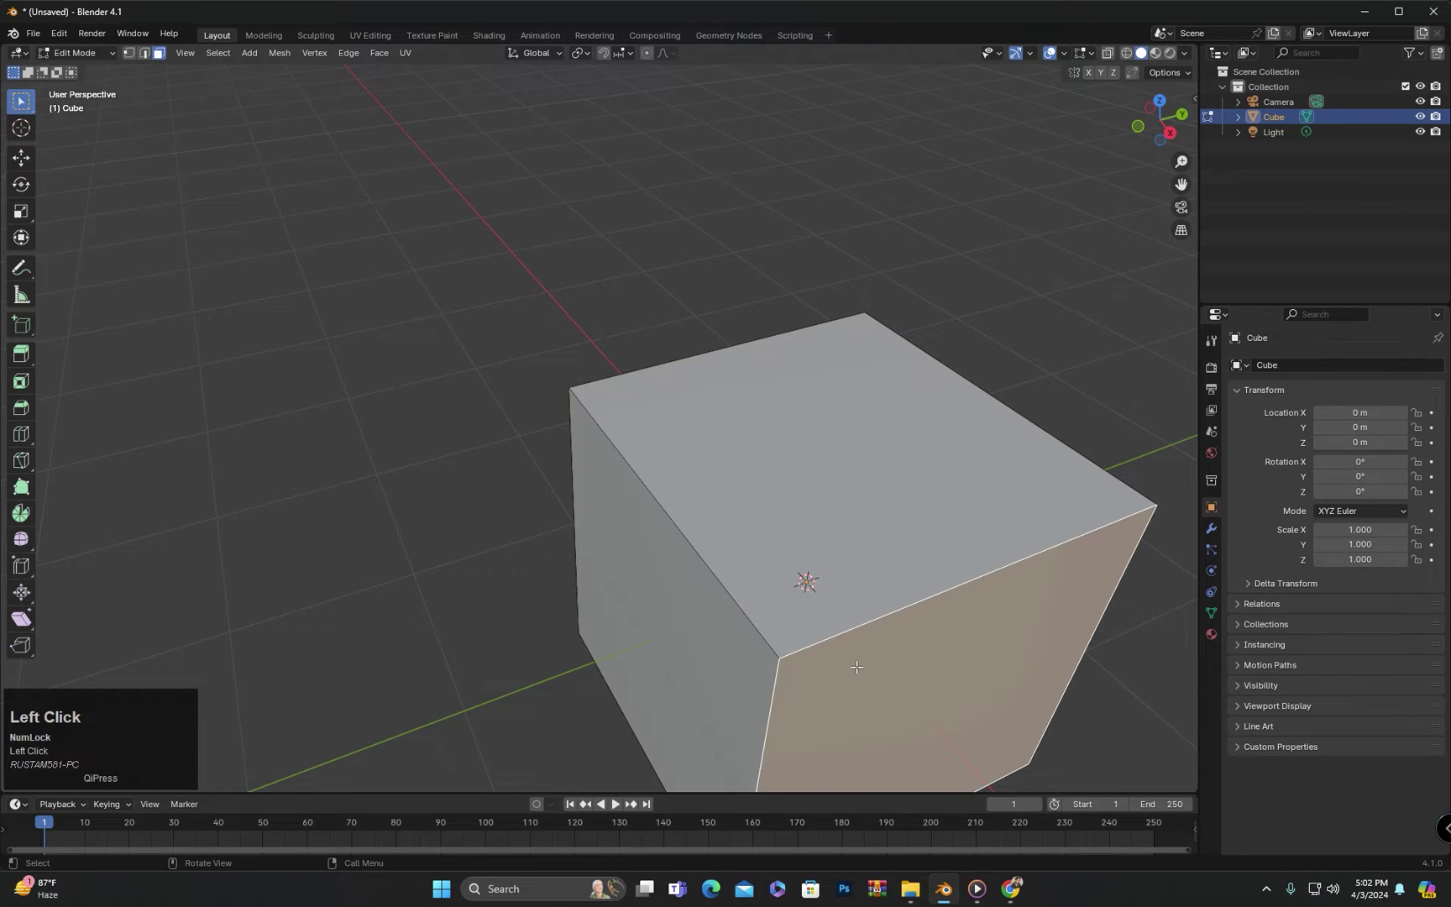
mouse_move(858, 668)
middle_mouse_down()
mouse_move(779, 503)
mouse_move(736, 476)
middle_mouse_up()
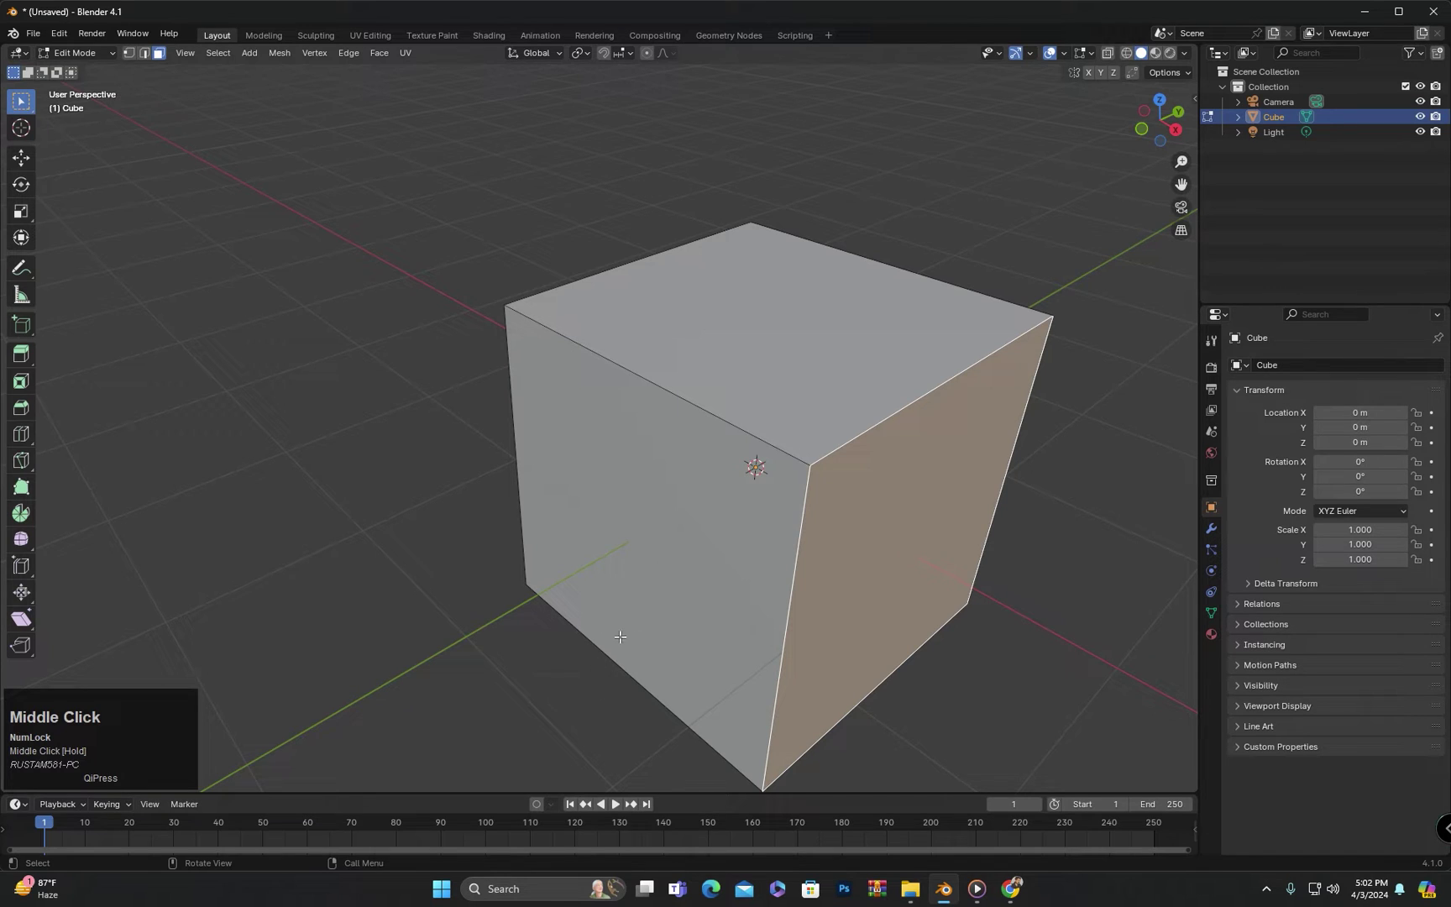
mouse_move(461, 311)
middle_mouse_down()
mouse_move(442, 324)
mouse_move(450, 382)
mouse_move(452, 353)
middle_mouse_up()
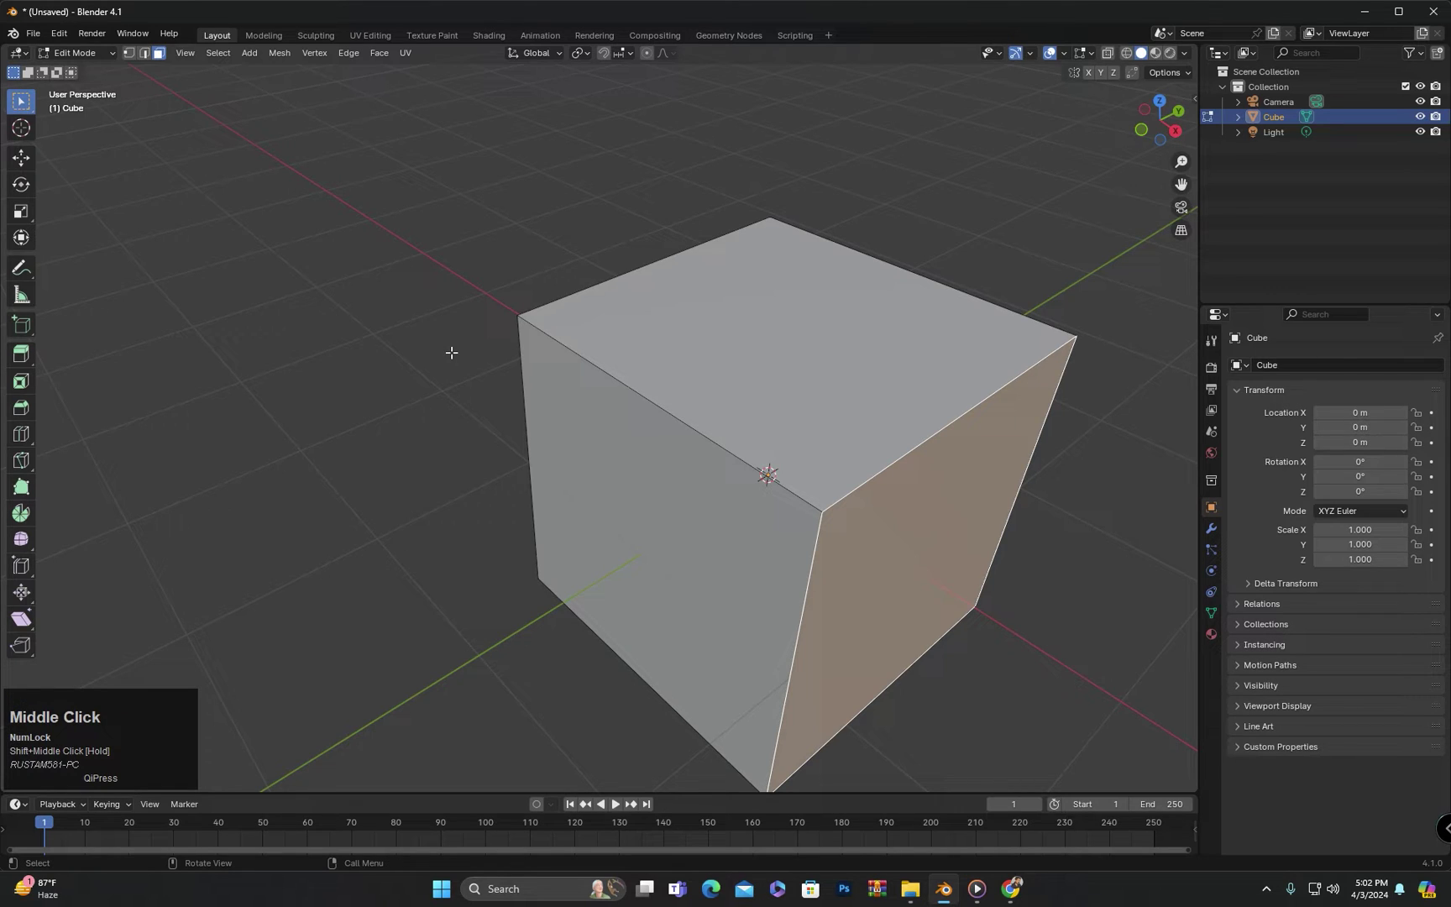
middle_click(451, 352)
scroll(605, 476, "down", 3)
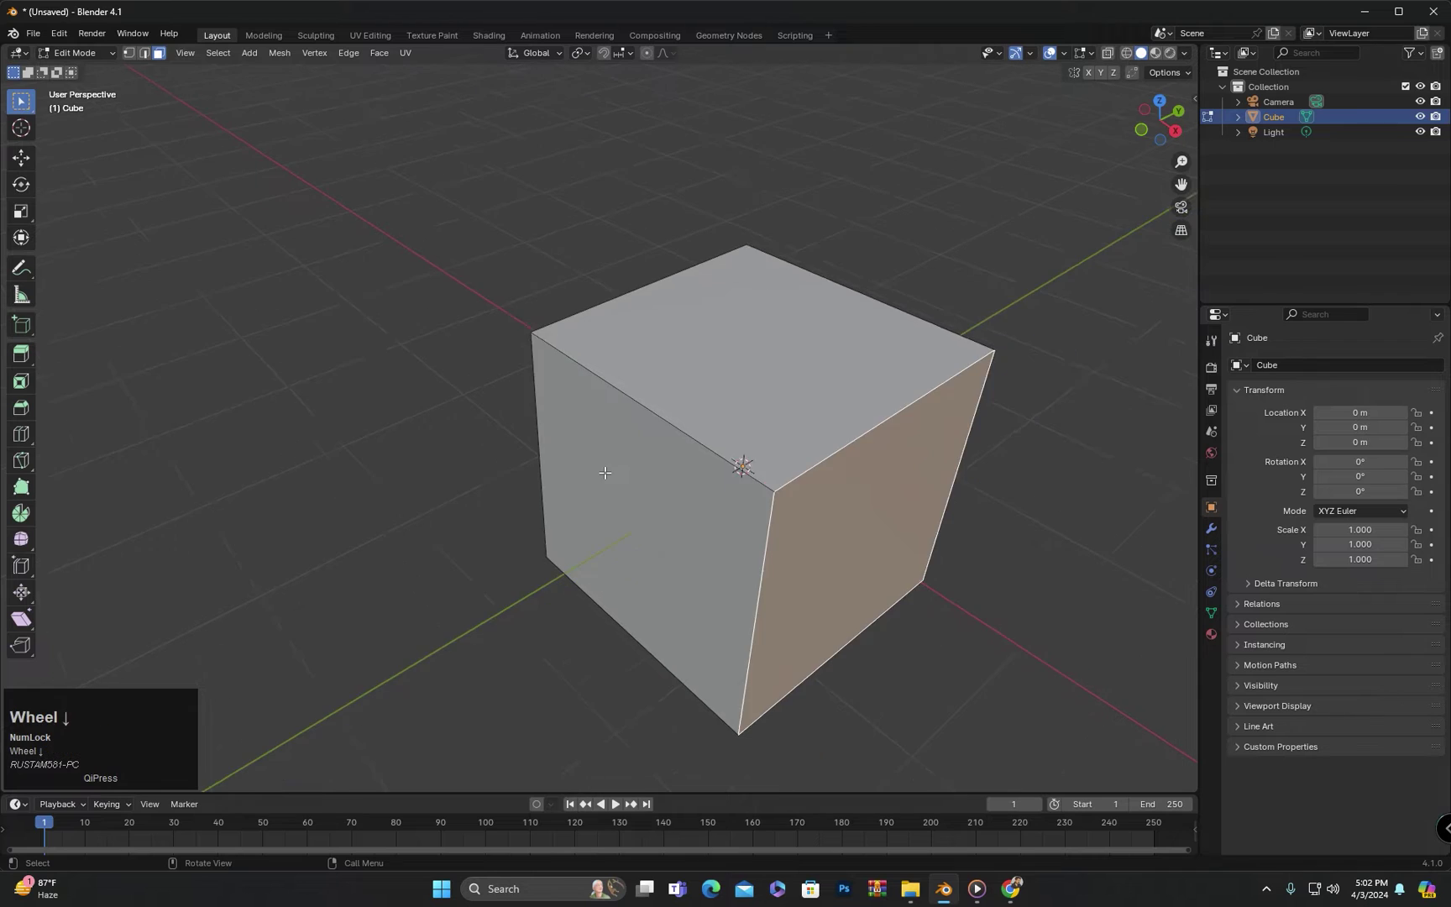
mouse_move(607, 476)
middle_mouse_down()
mouse_move(723, 479)
mouse_move(382, 306)
middle_mouse_up()
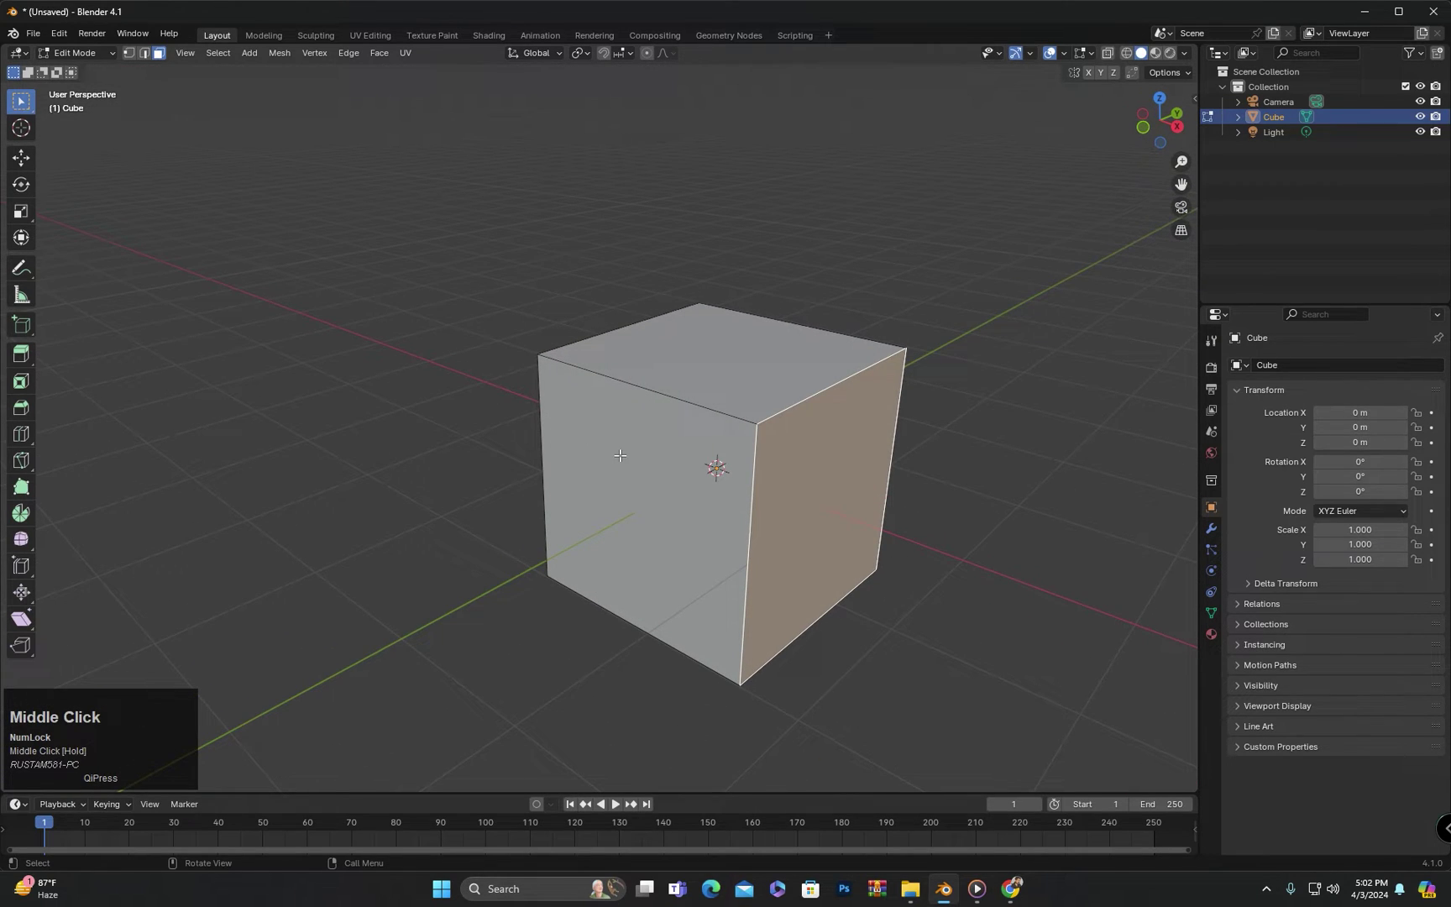
In Object Mode, raise the whole cube upward along Z.
key("Tab")
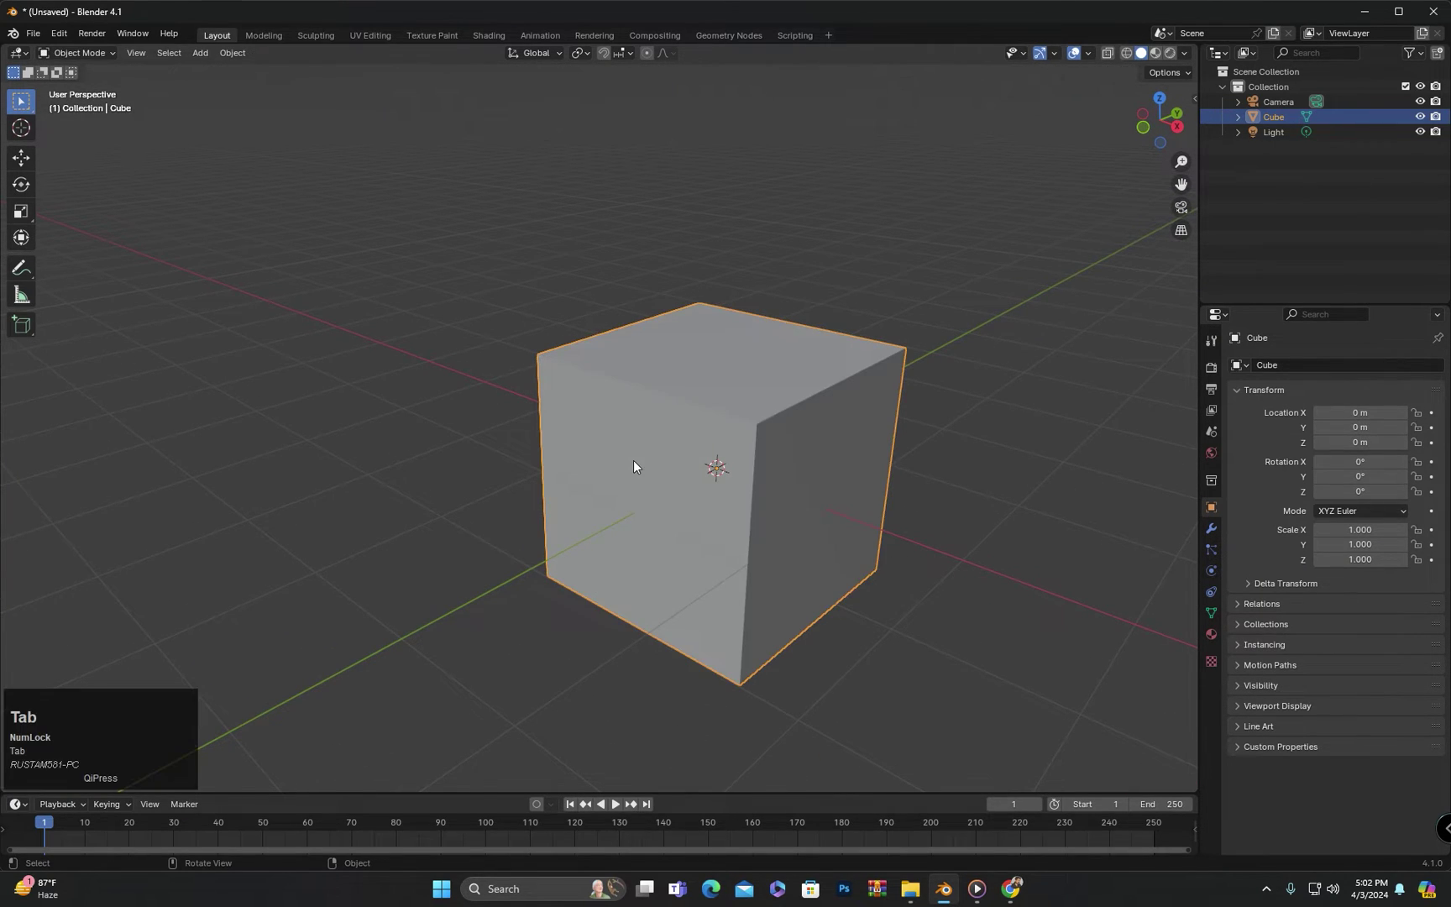
middle_click_drag(714, 529, 664, 481)
key("g")
key("z")
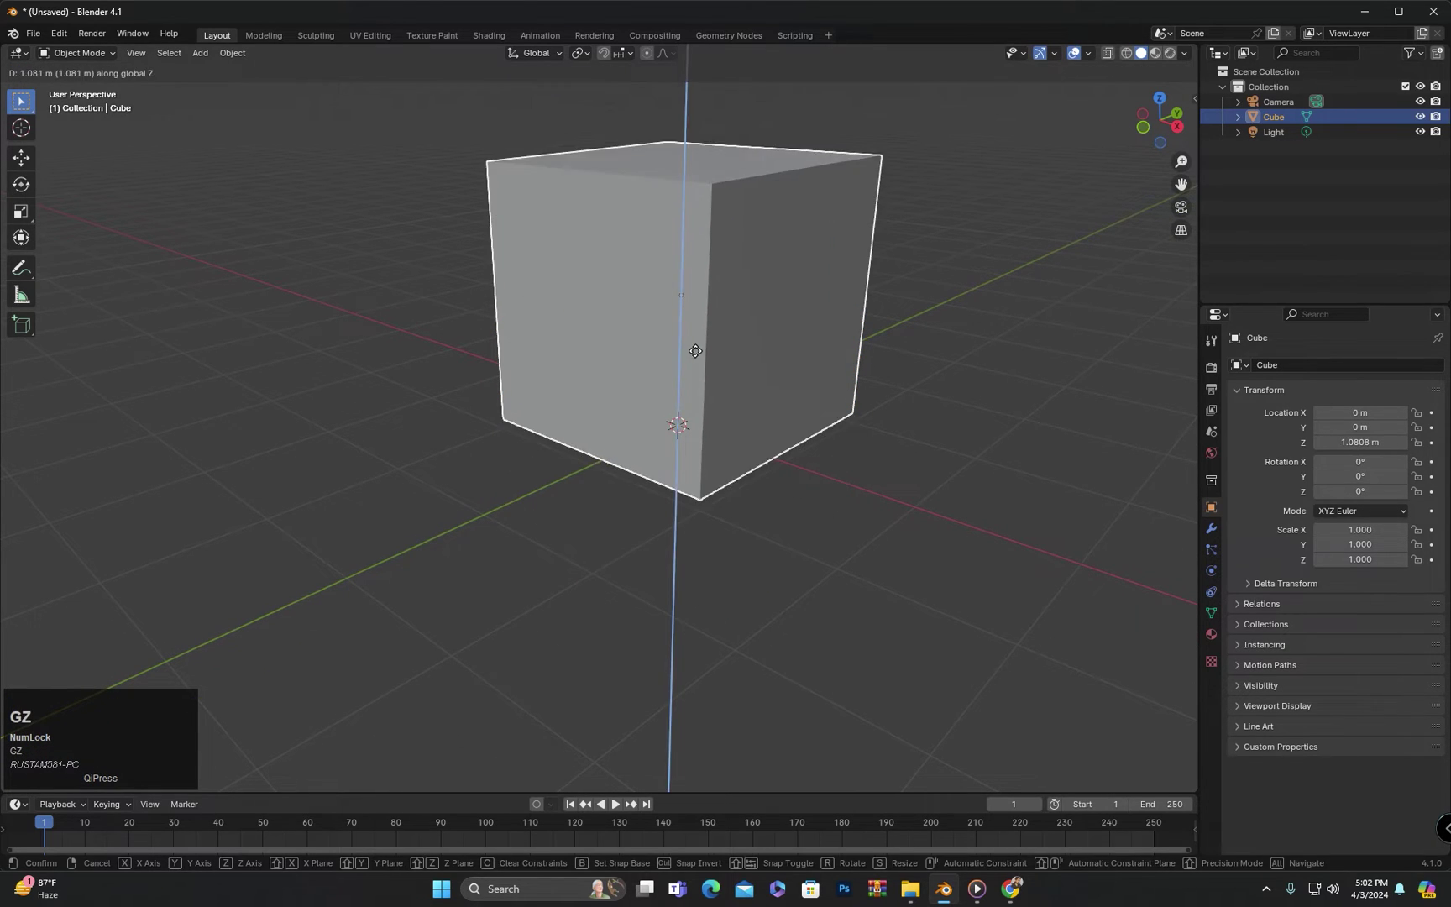
left_click(690, 350)
mouse_move(688, 350)
middle_mouse_down()
mouse_move(717, 371)
mouse_move(672, 278)
mouse_move(665, 347)
mouse_move(734, 318)
middle_mouse_up()
Lower the cube's top face along Z to flatten it into a thin slab.
key("Tab")
left_click(642, 277)
scroll(661, 324, "up", 2)
key("g")
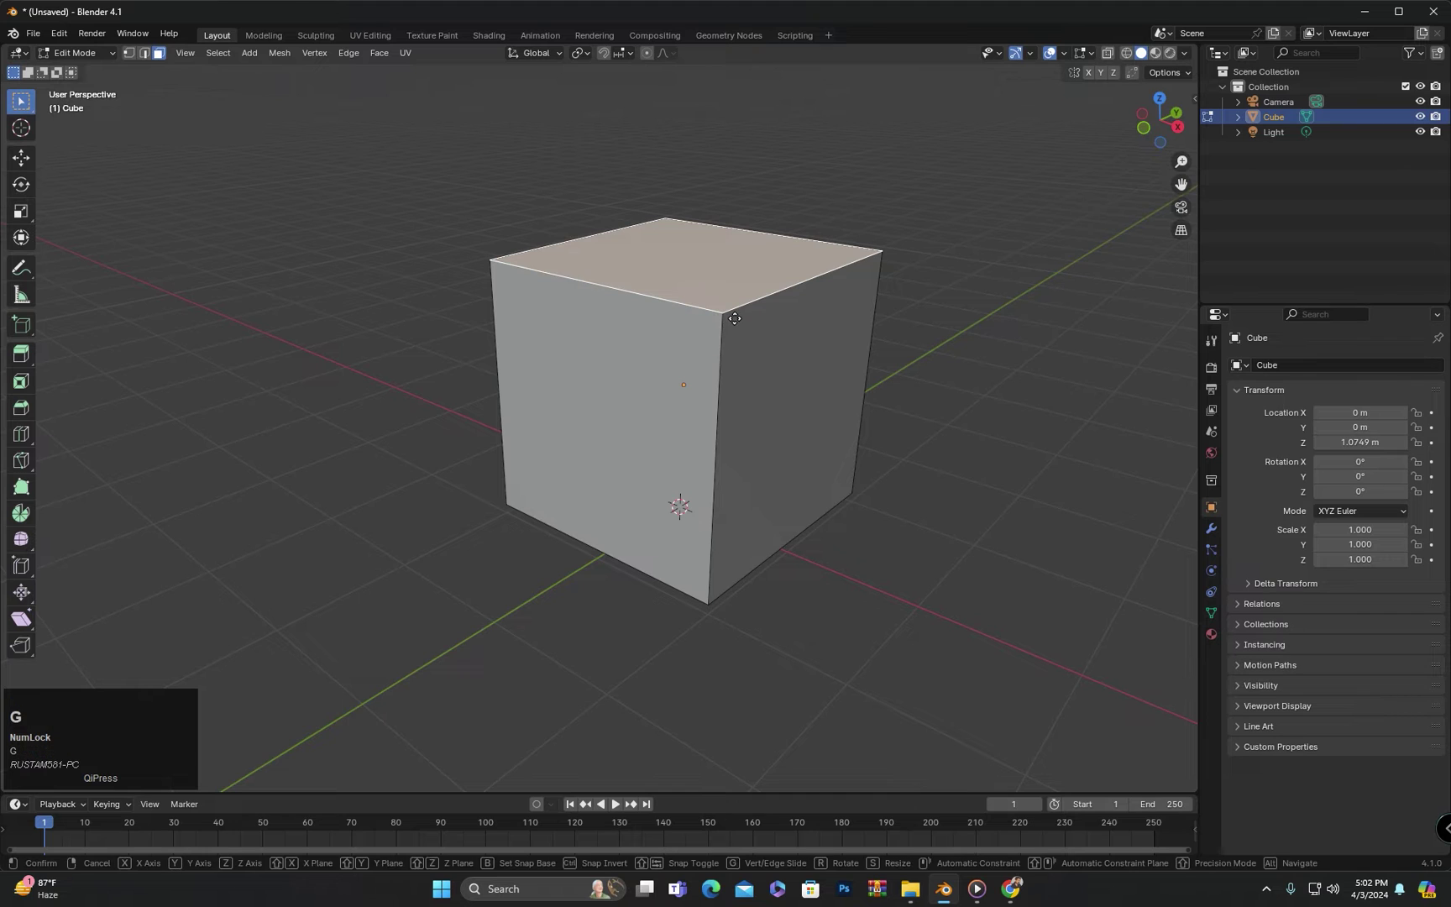
key("z")
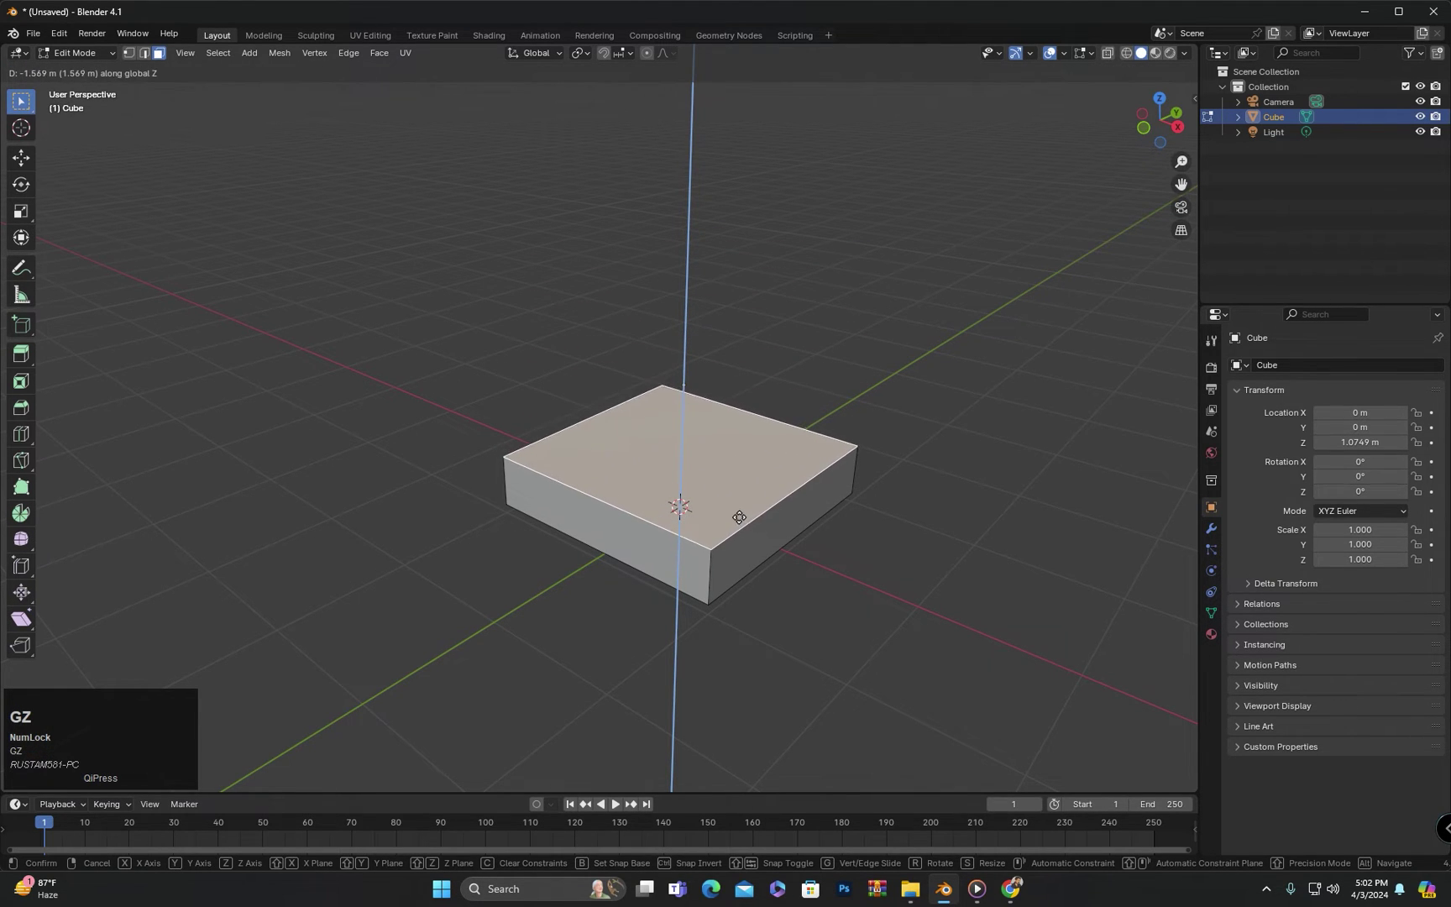
left_click(740, 537)
mouse_move(739, 537)
middle_mouse_down()
mouse_move(664, 528)
mouse_move(768, 518)
mouse_move(632, 521)
mouse_move(743, 523)
middle_mouse_up()
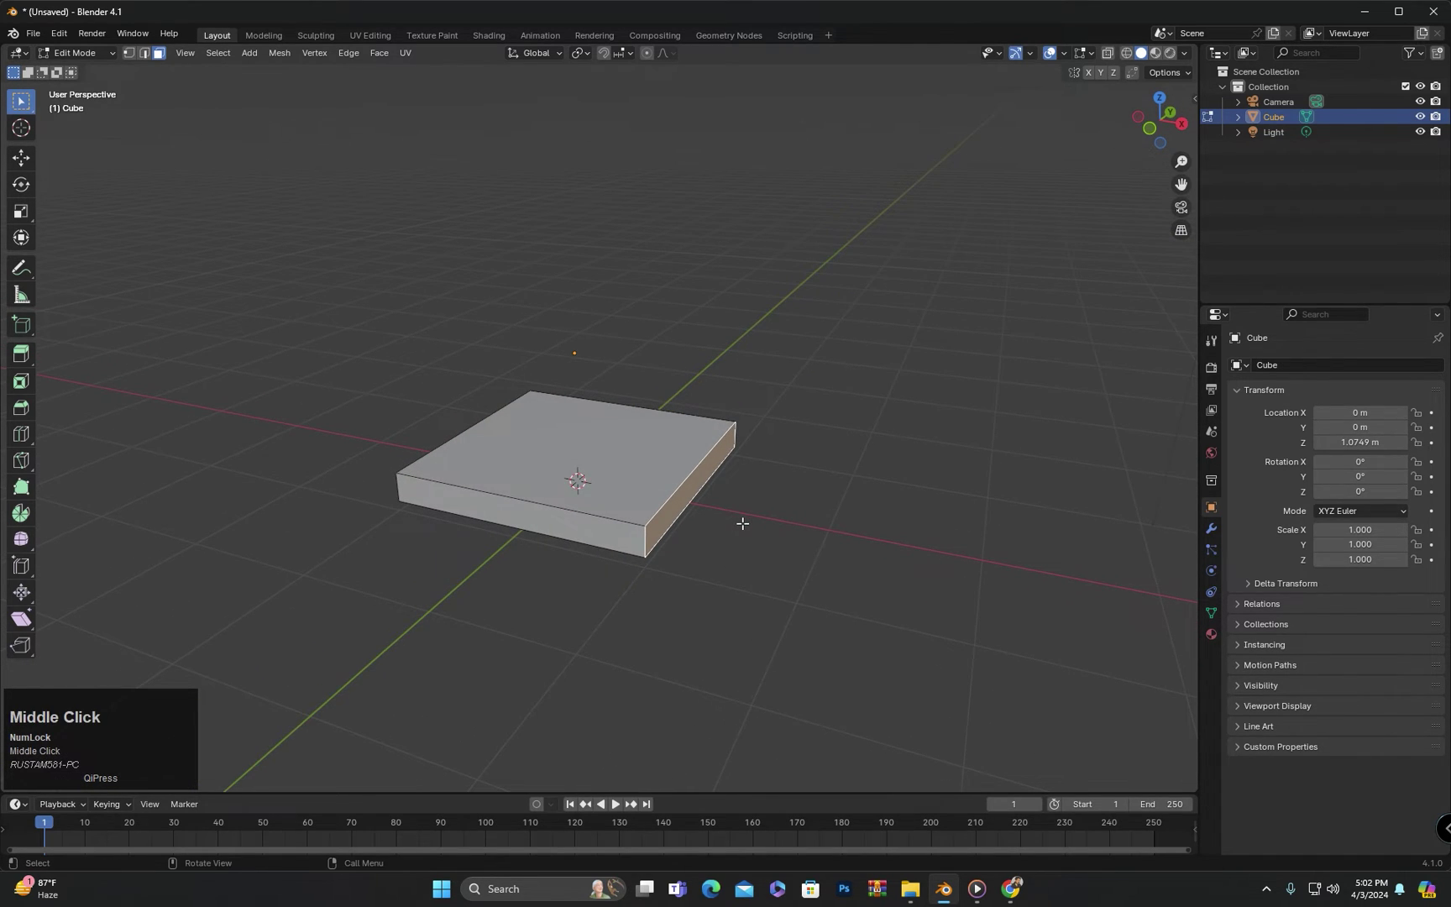
Stretch the slab along the X axis to lengthen it.
key("g")
key("x")
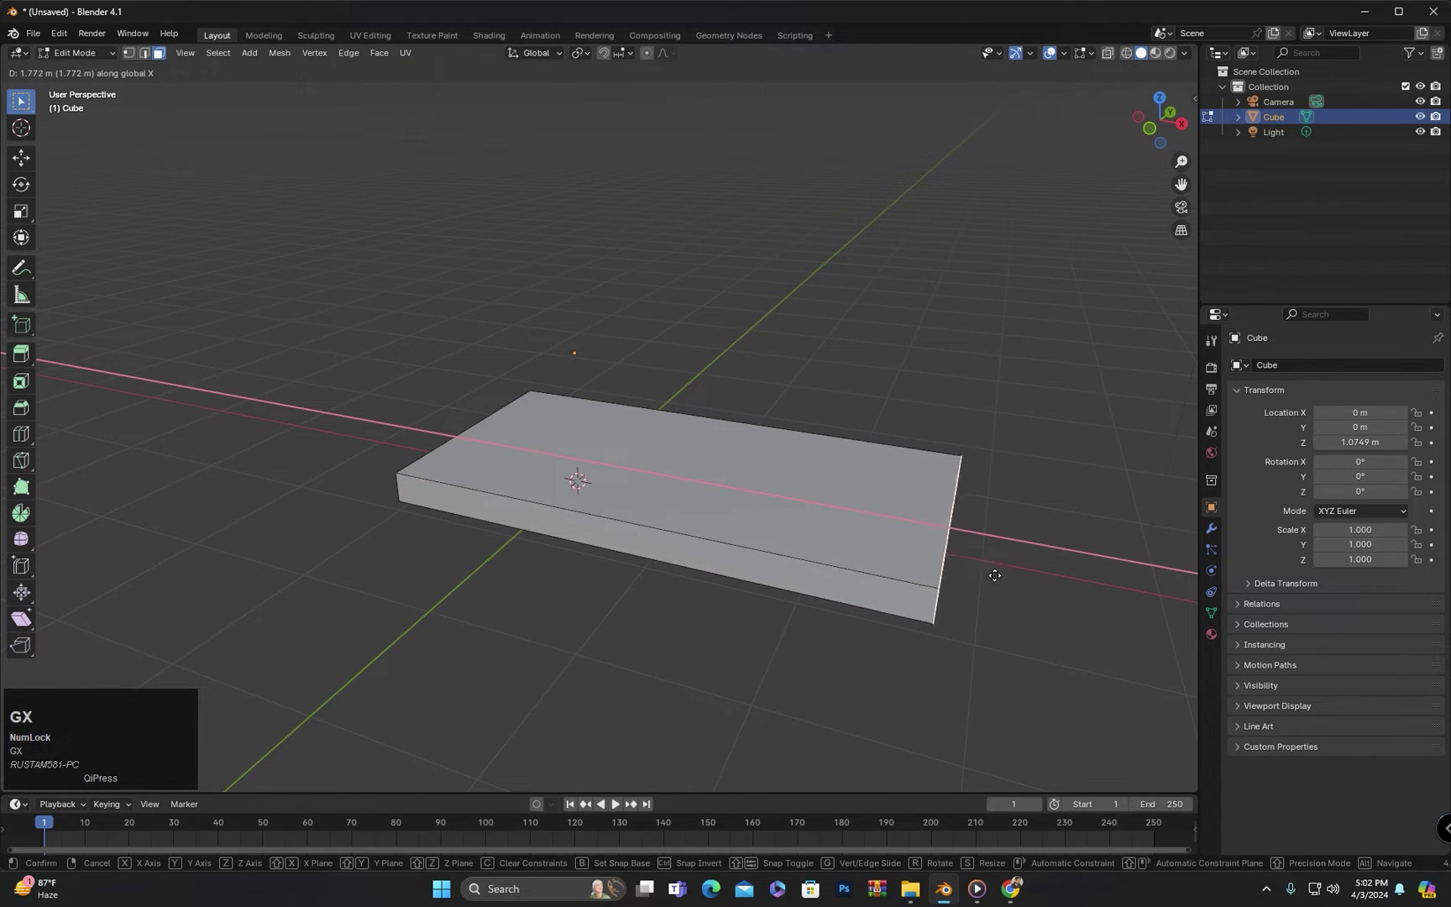
left_click(994, 575)
mouse_move(994, 574)
middle_mouse_down()
mouse_move(854, 687)
mouse_move(888, 629)
mouse_move(738, 594)
mouse_move(681, 658)
mouse_move(758, 557)
mouse_move(738, 509)
mouse_move(720, 520)
middle_mouse_up()
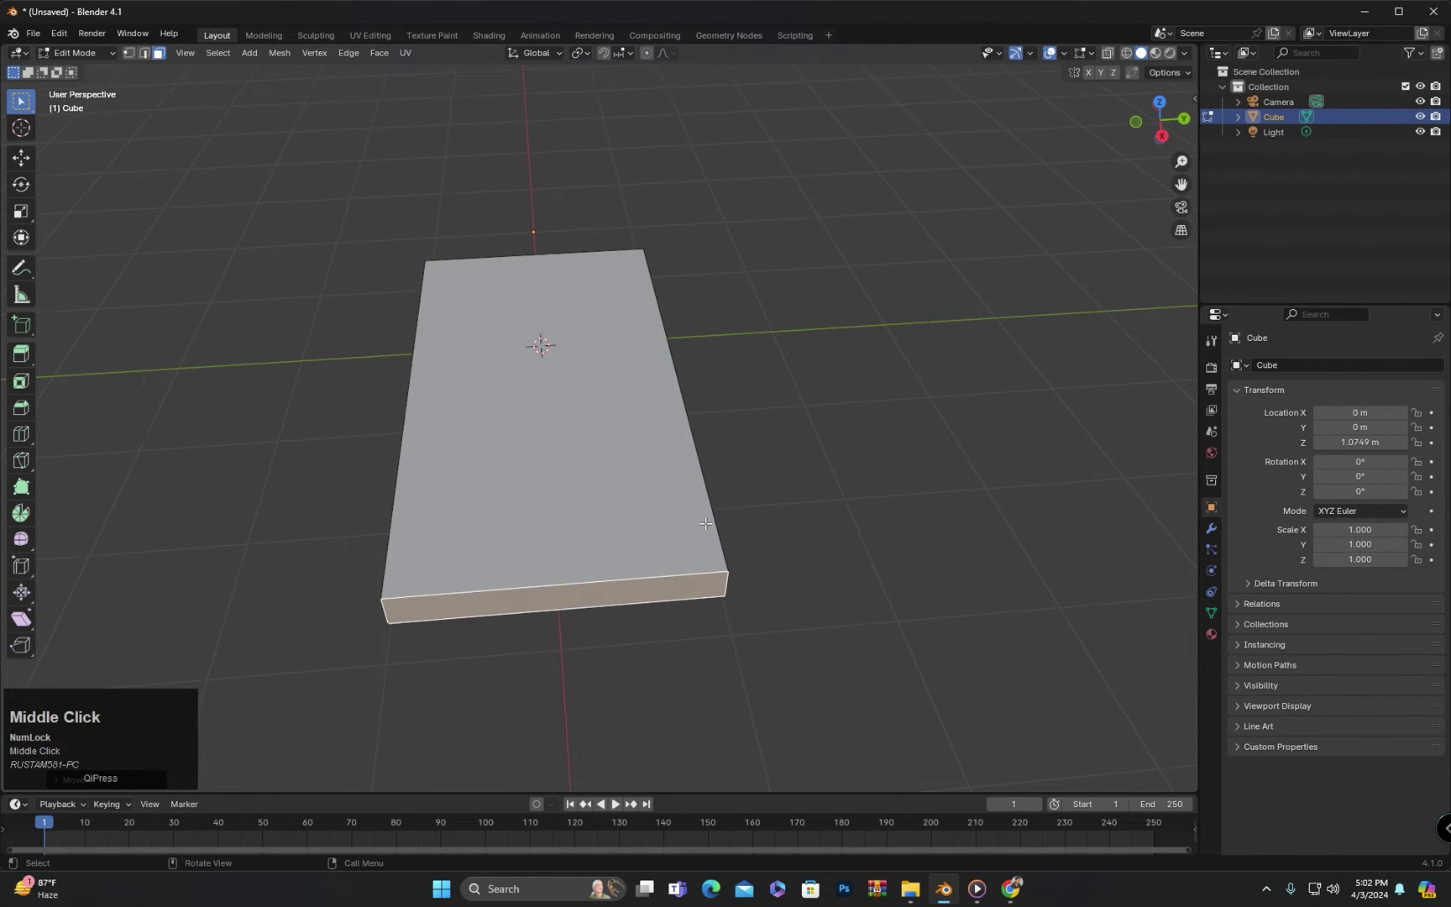
key("ctrl")
Add a centred lengthwise edge loop plus offset loops near the slab's long edges.
key("ctrl+r")
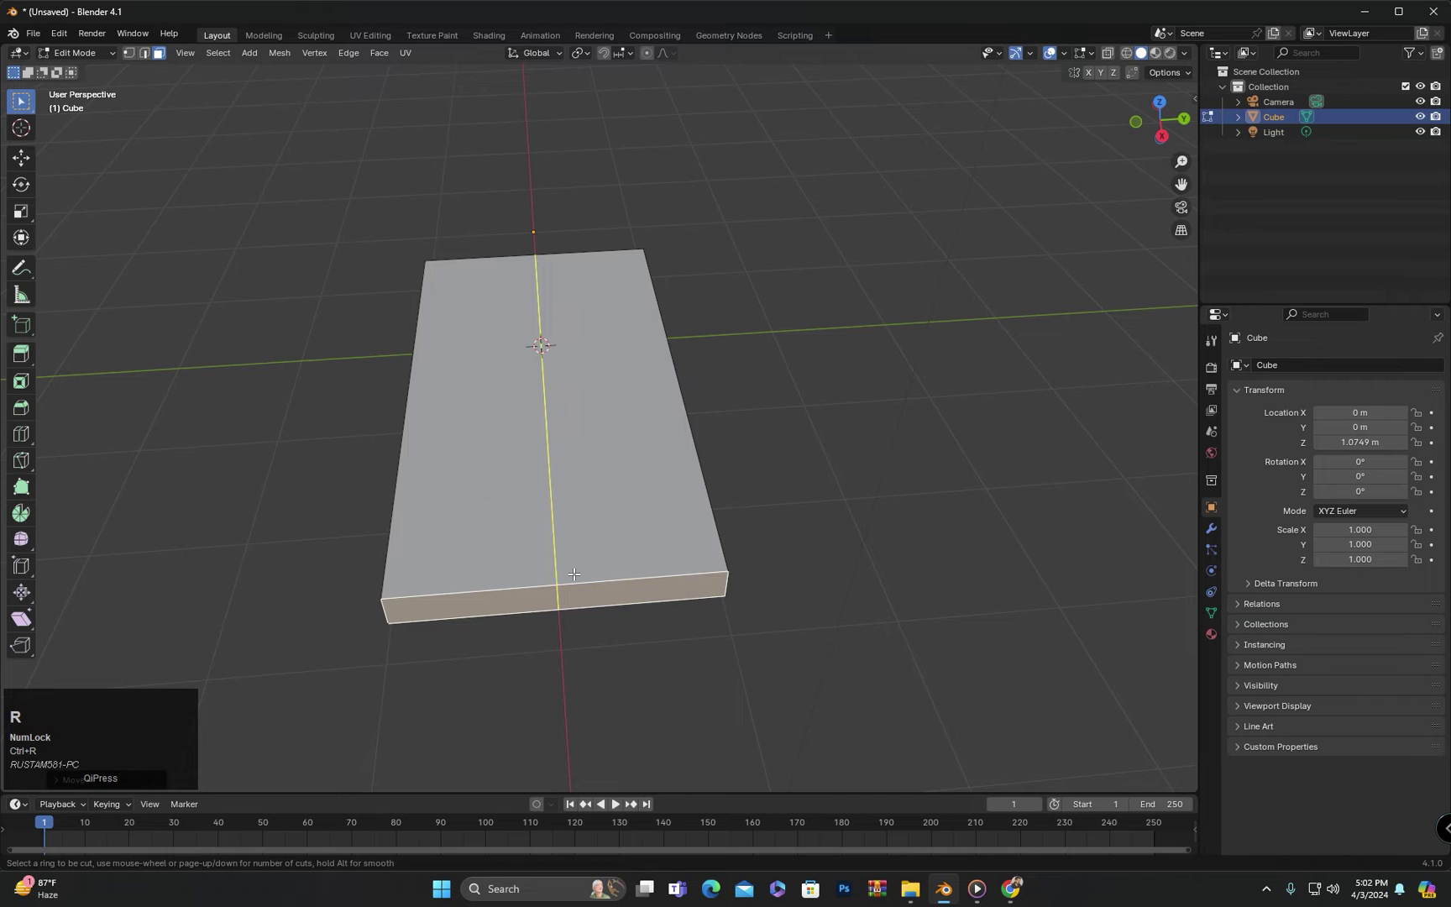
left_click(574, 574)
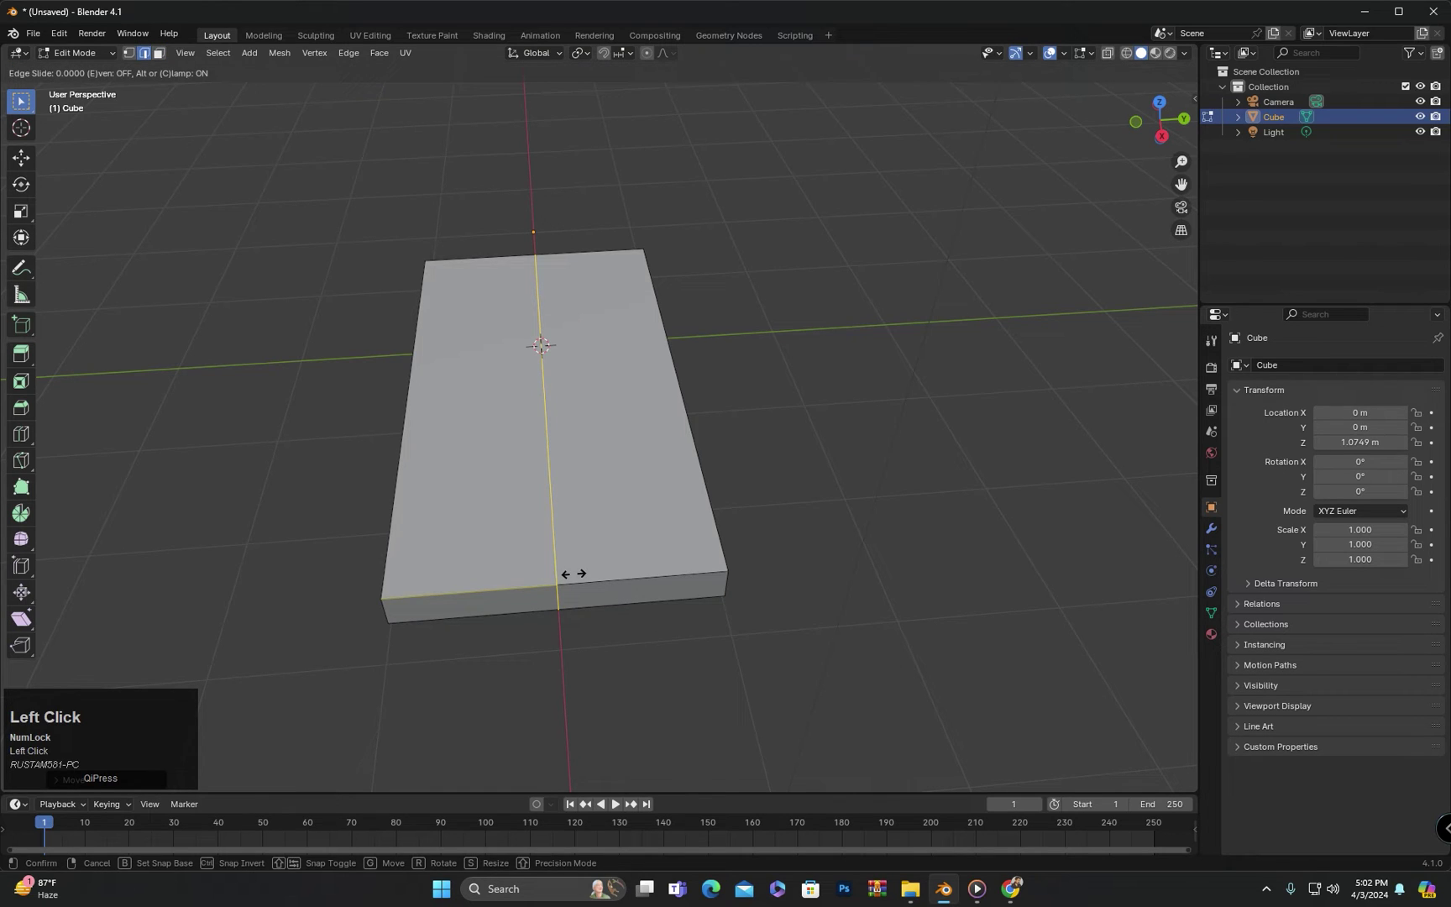
key("Escape")
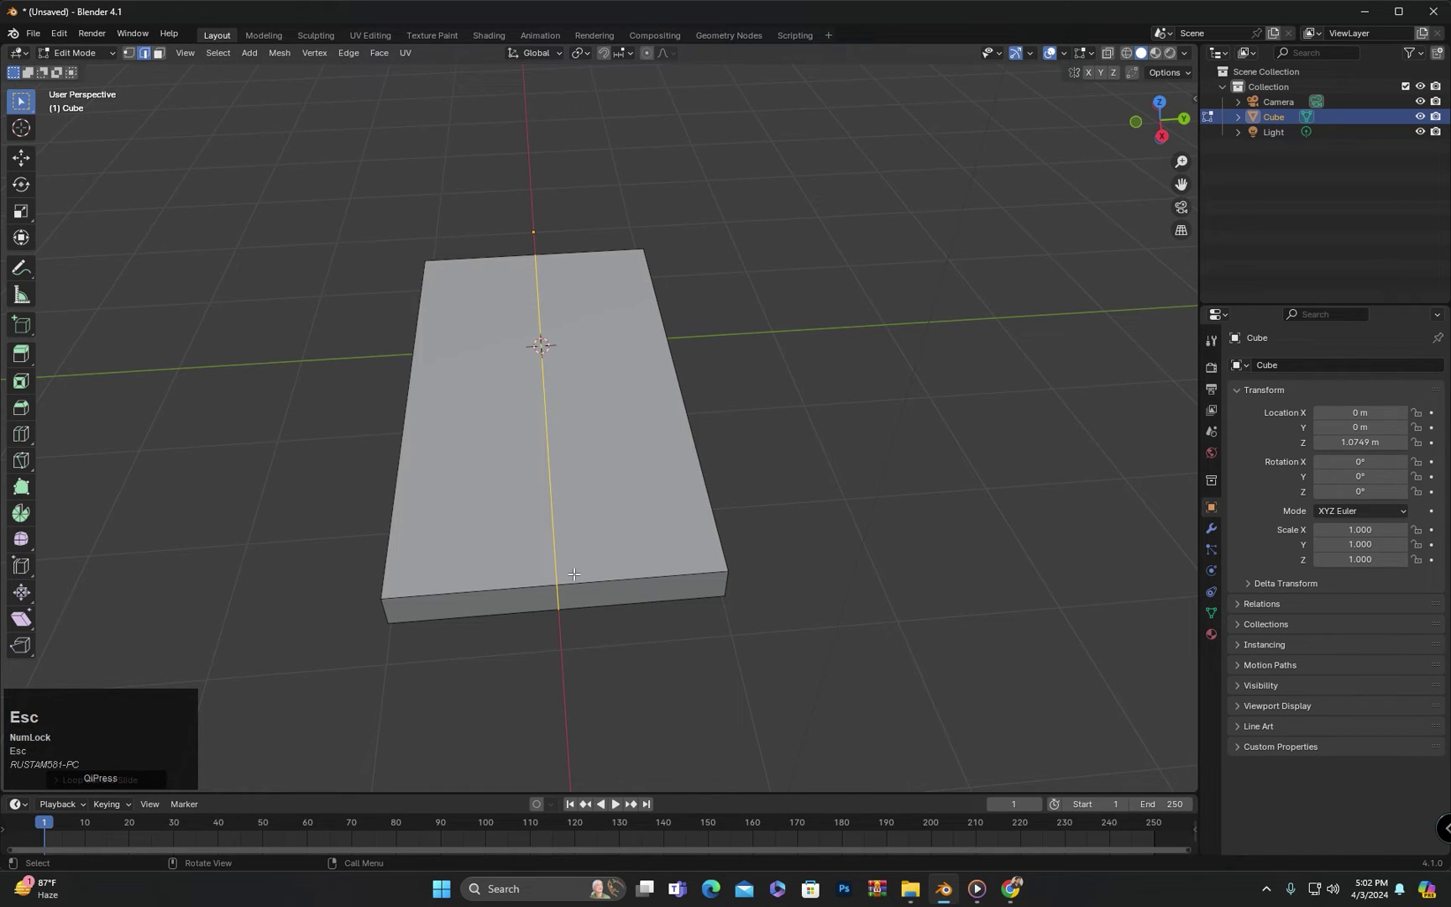
key("ctrl+shift")
key("ctrl+shift+r")
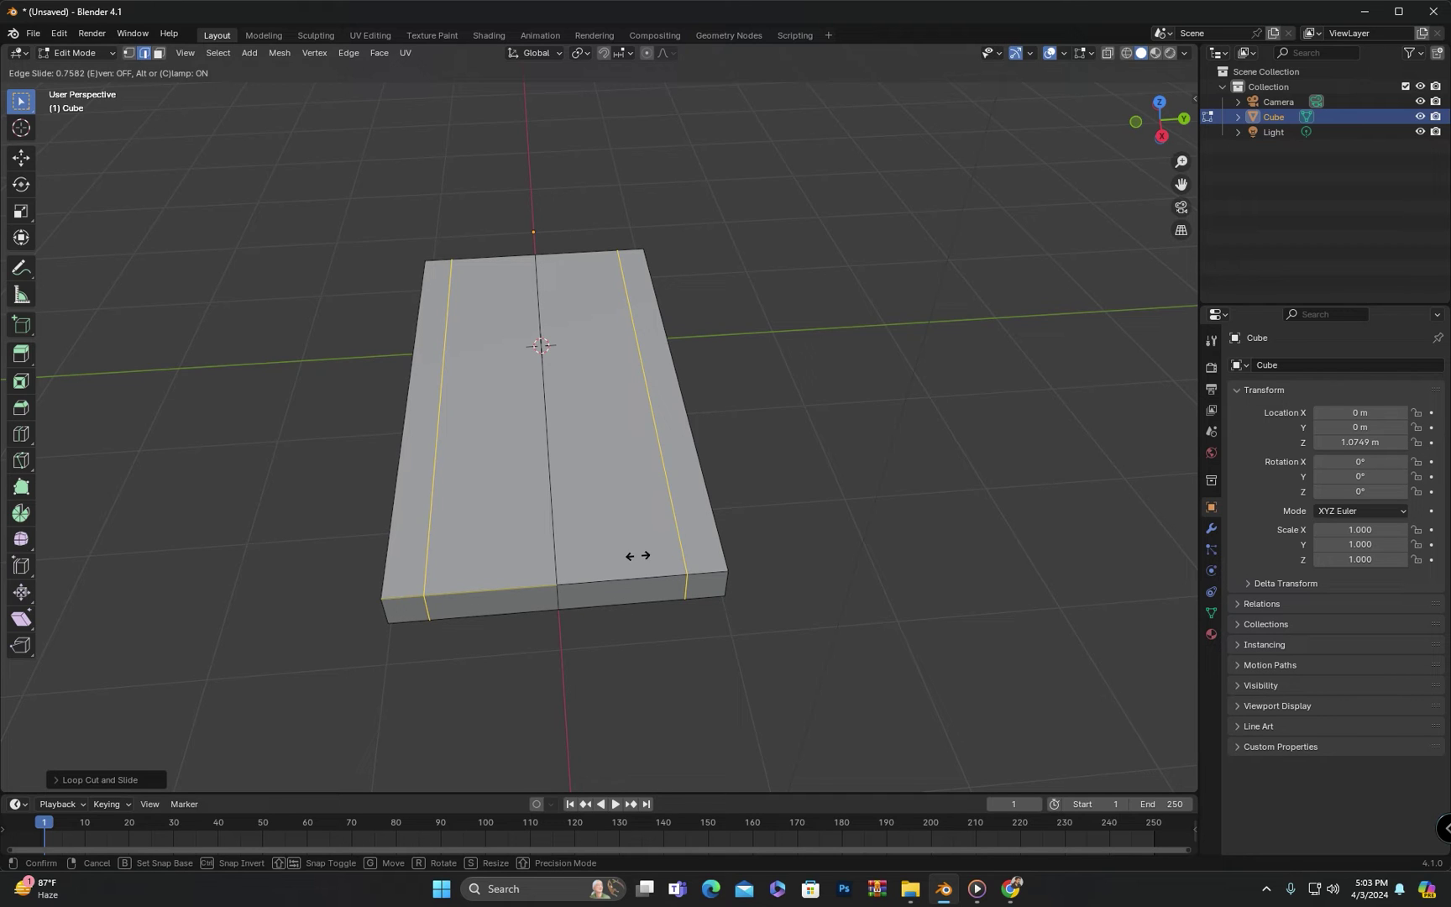
left_click(637, 555)
middle_click_drag(637, 555, 610, 557)
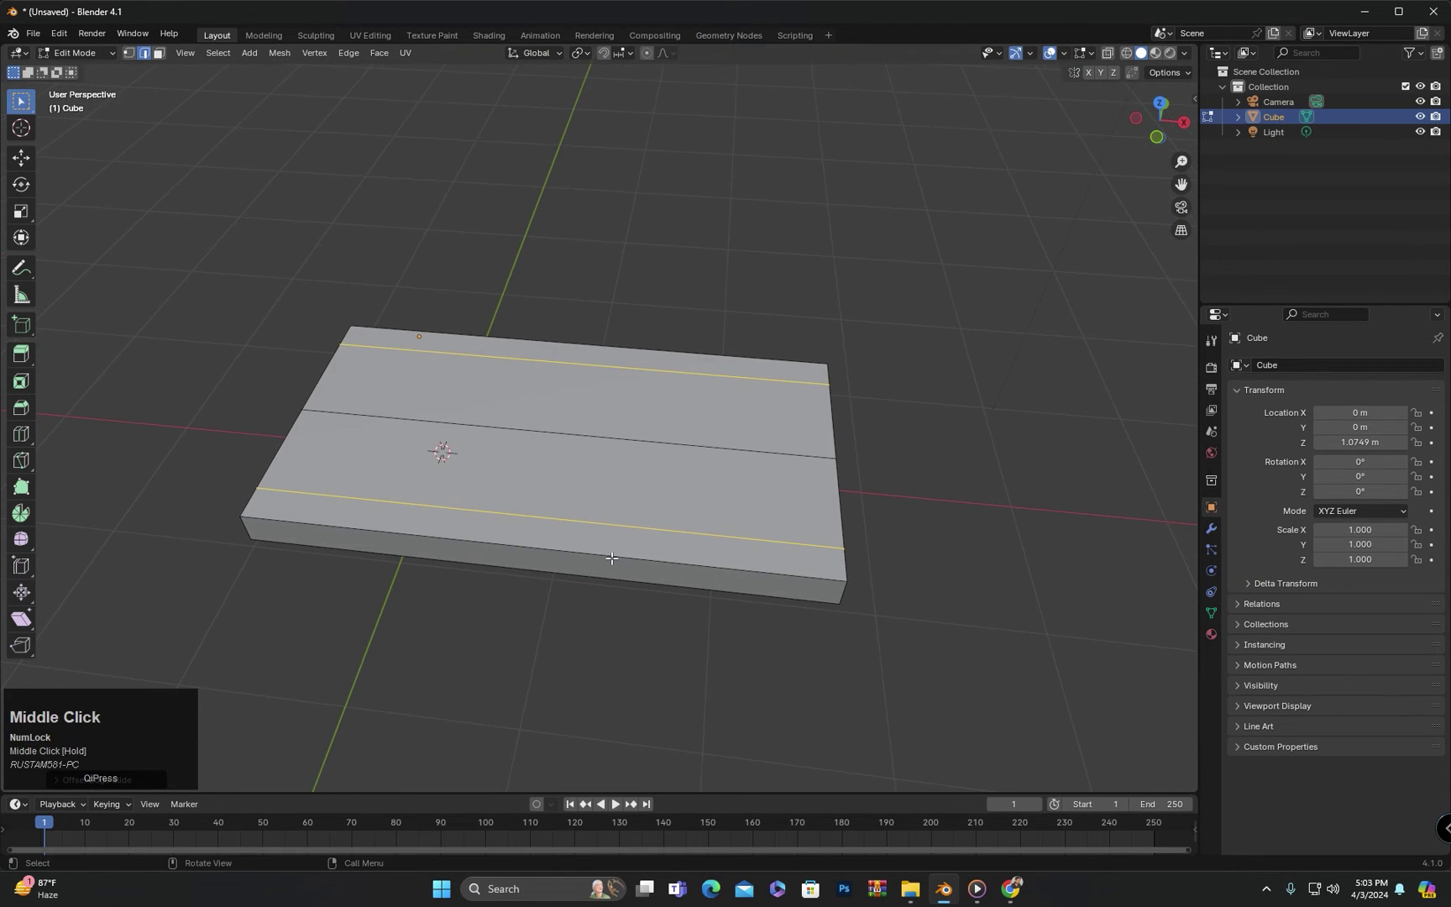
Add a centred crosswise edge loop plus offset loops close to the slab's ends.
key("ctrl+r")
left_click(601, 549)
key("Escape")
key("ctrl+r")
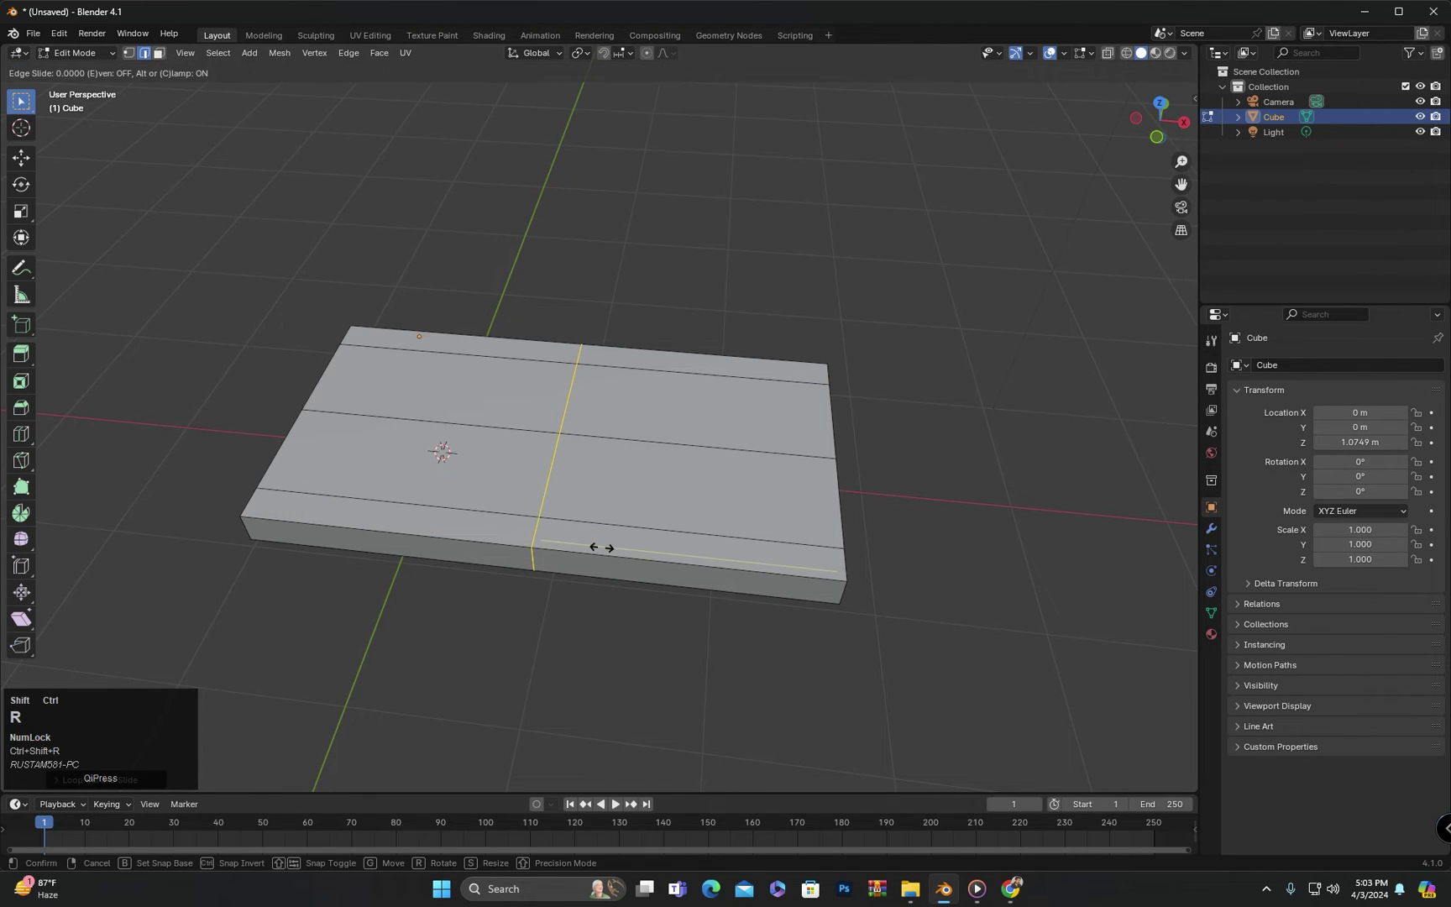
left_click(625, 540)
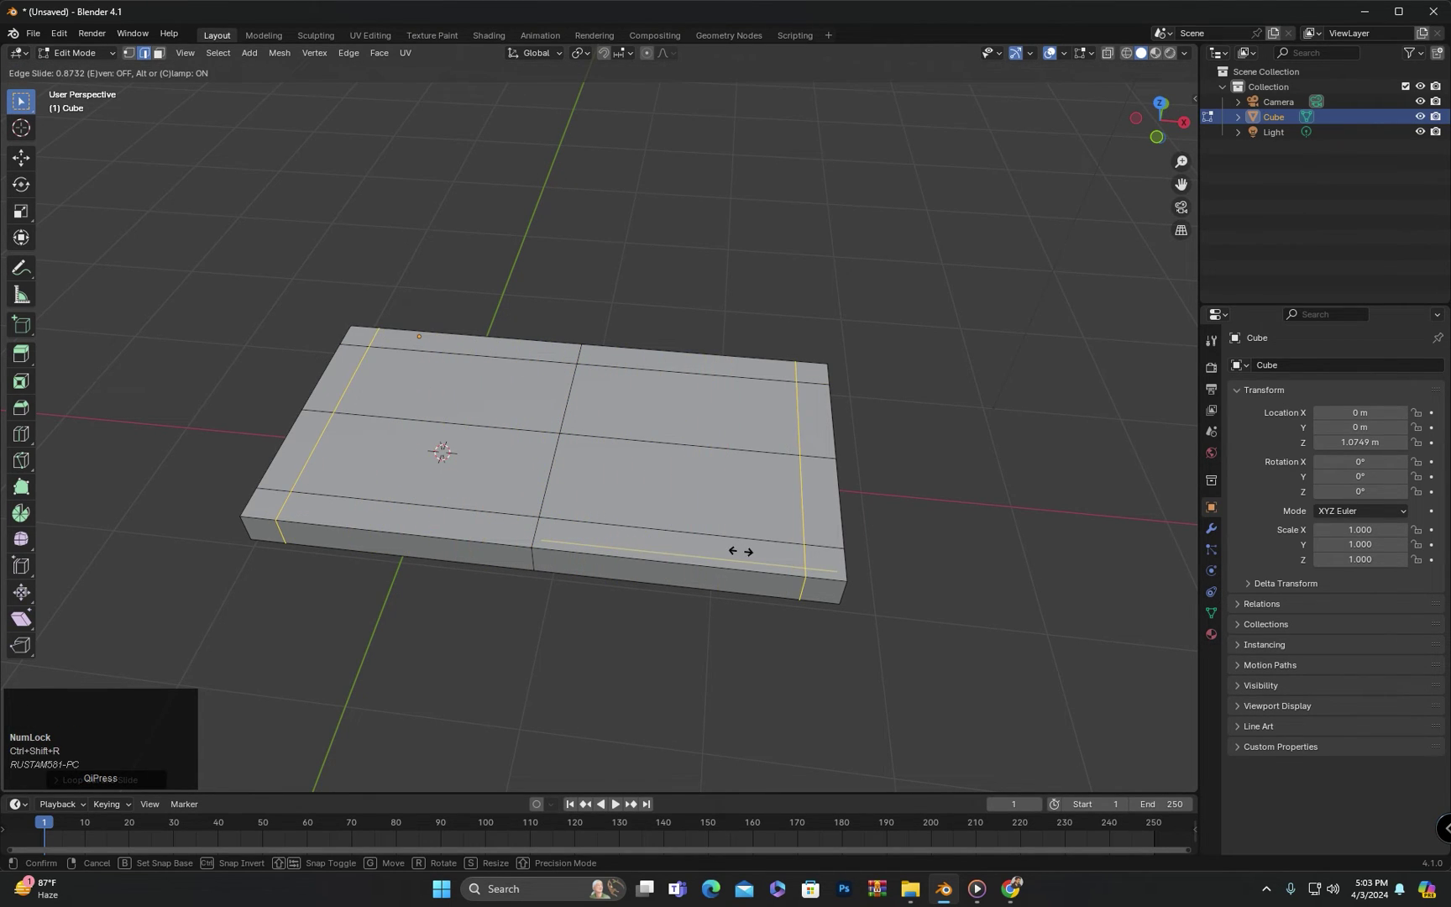
left_click(739, 555)
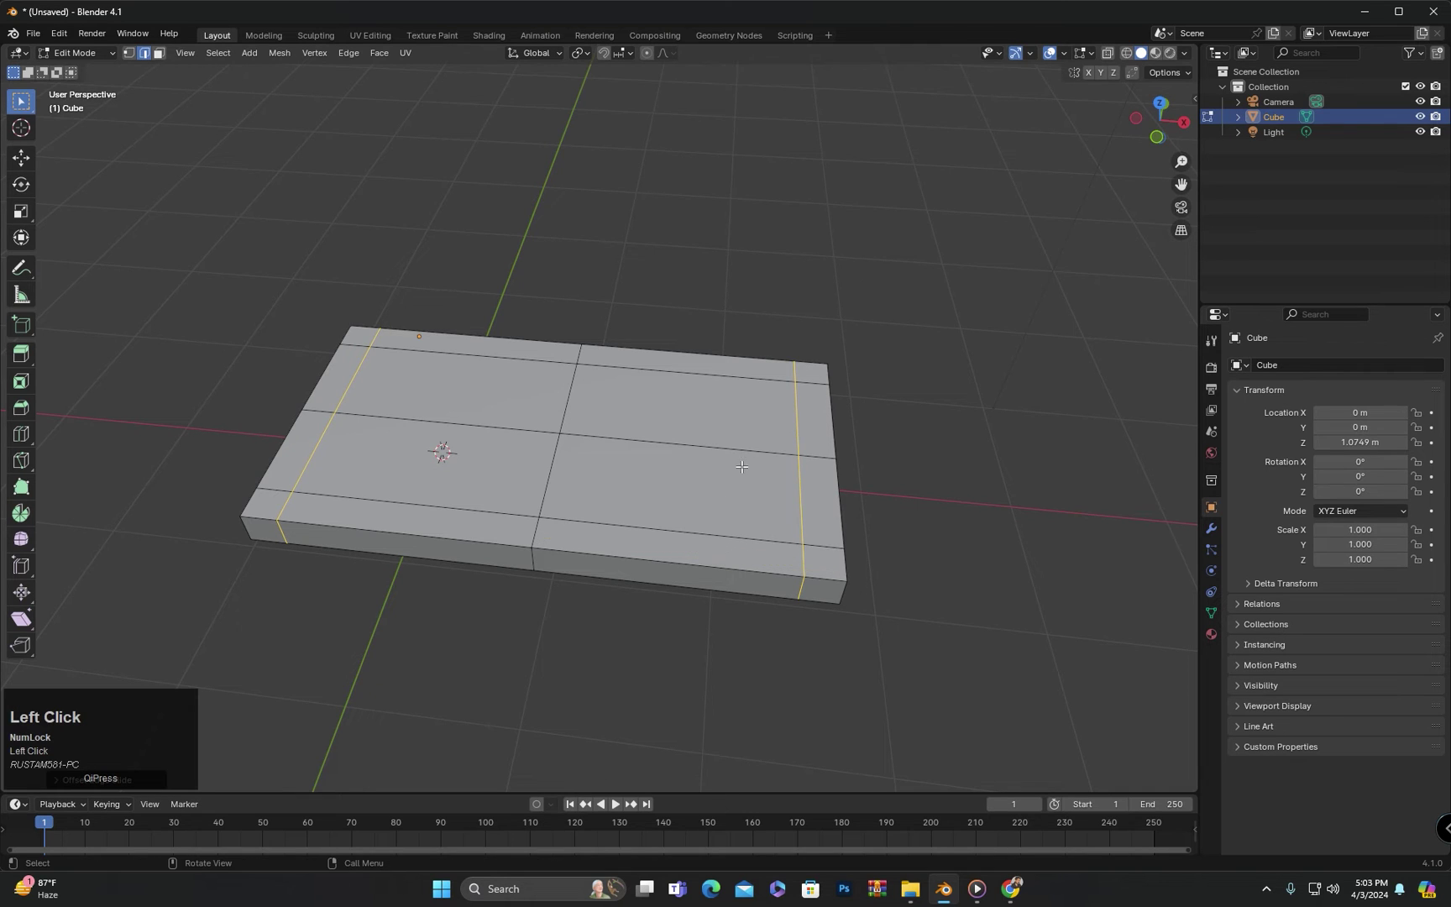
mouse_move(742, 465)
middle_mouse_down()
mouse_move(680, 455)
mouse_move(667, 497)
middle_mouse_up()
scroll(681, 497, "up", 2)
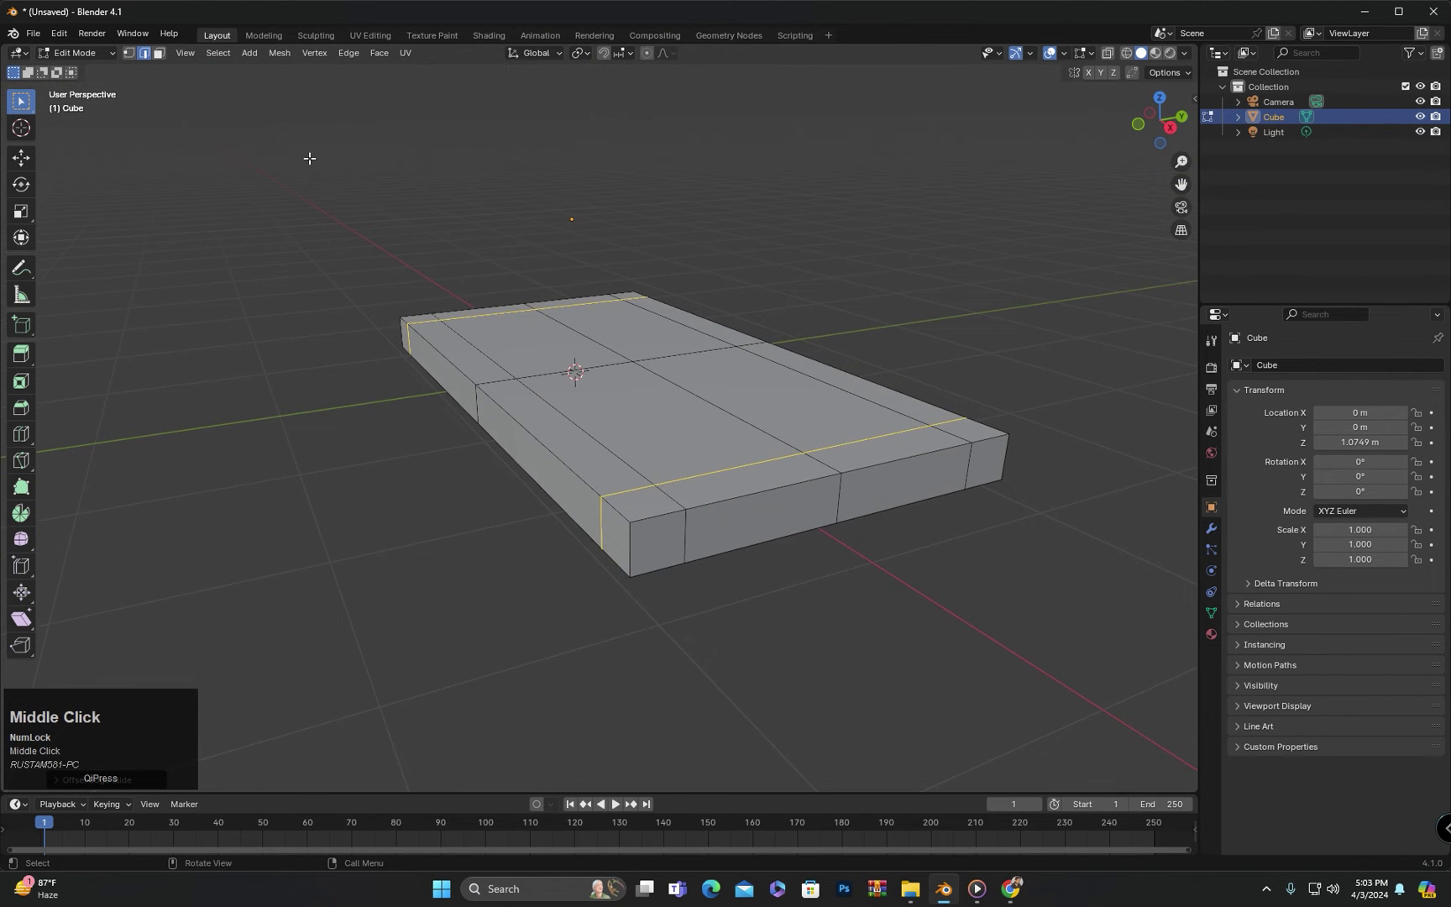
left_click(159, 53)
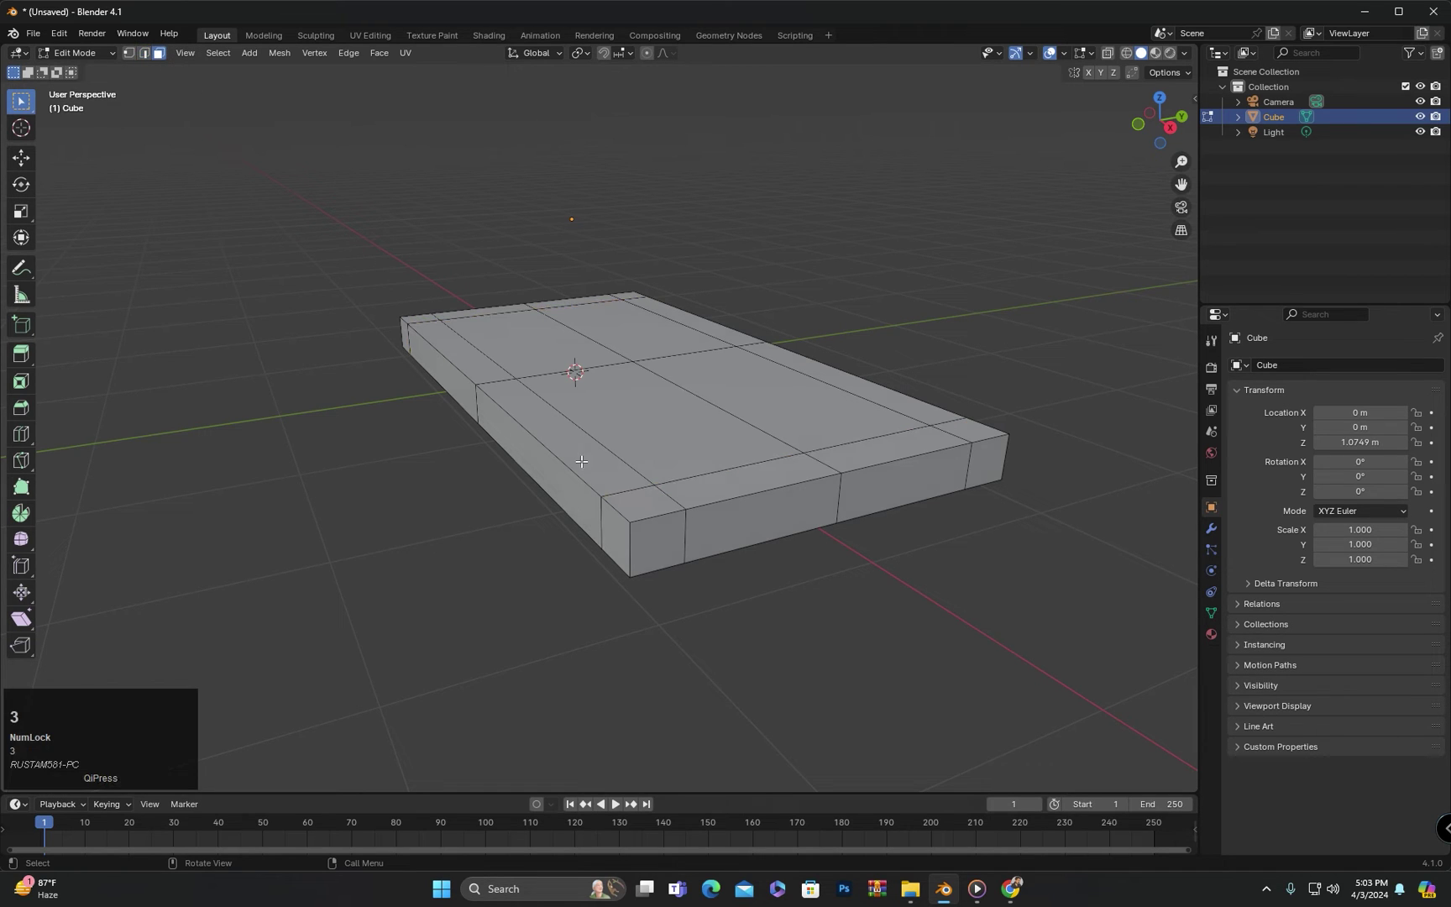
Select the four corner faces on the slab's underside.
mouse_move(680, 510)
middle_mouse_down()
mouse_move(695, 538)
mouse_move(680, 498)
middle_mouse_up()
left_click(560, 168)
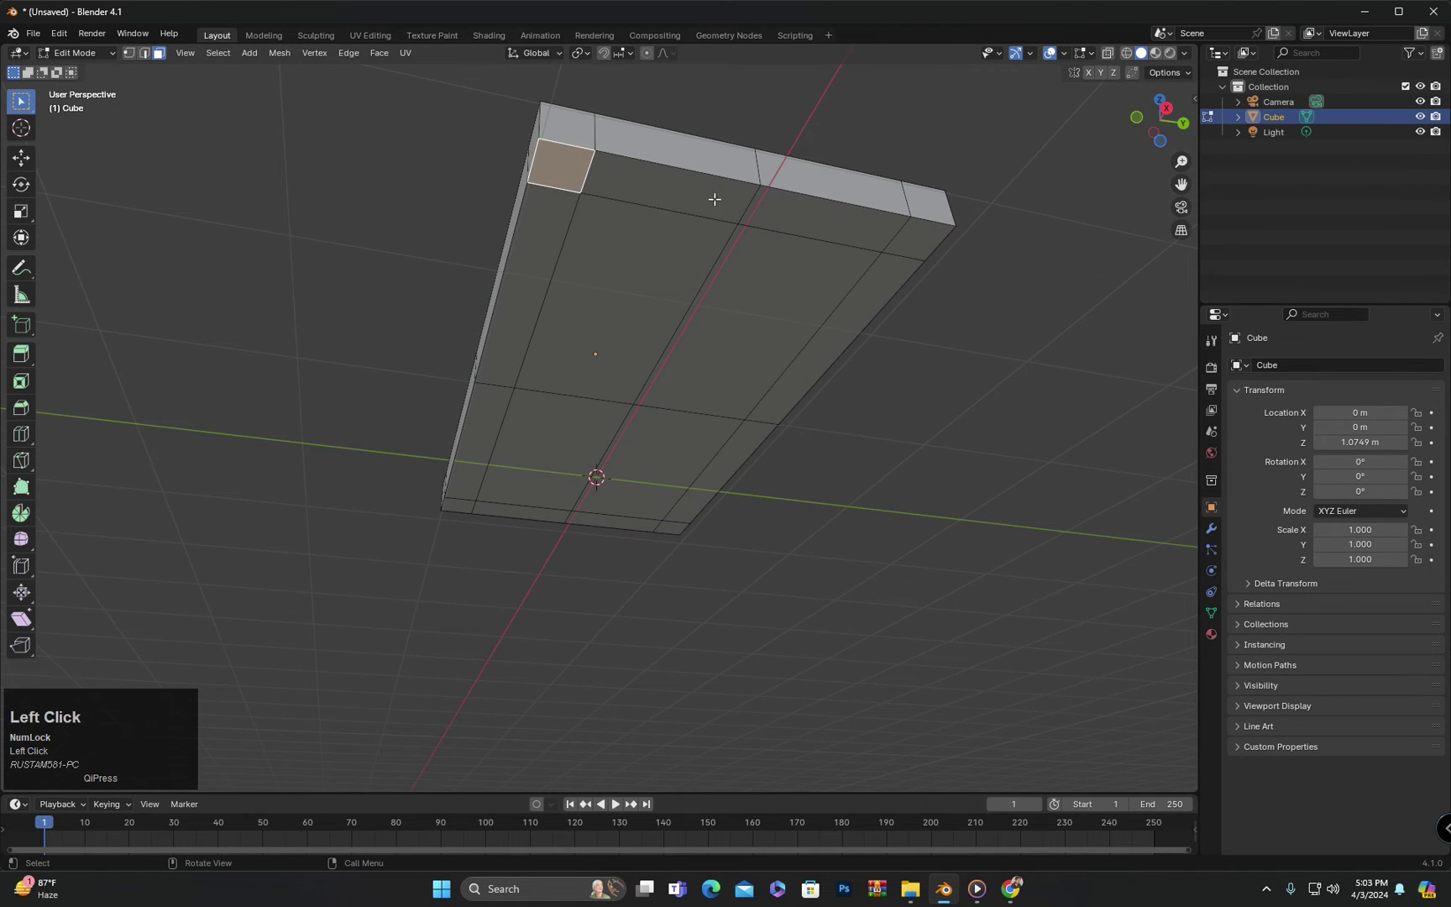
left_click(914, 240, "shift")
mouse_move(871, 298)
middle_mouse_down()
mouse_move(793, 275)
mouse_move(814, 549)
middle_mouse_up()
left_click(813, 543, "shift")
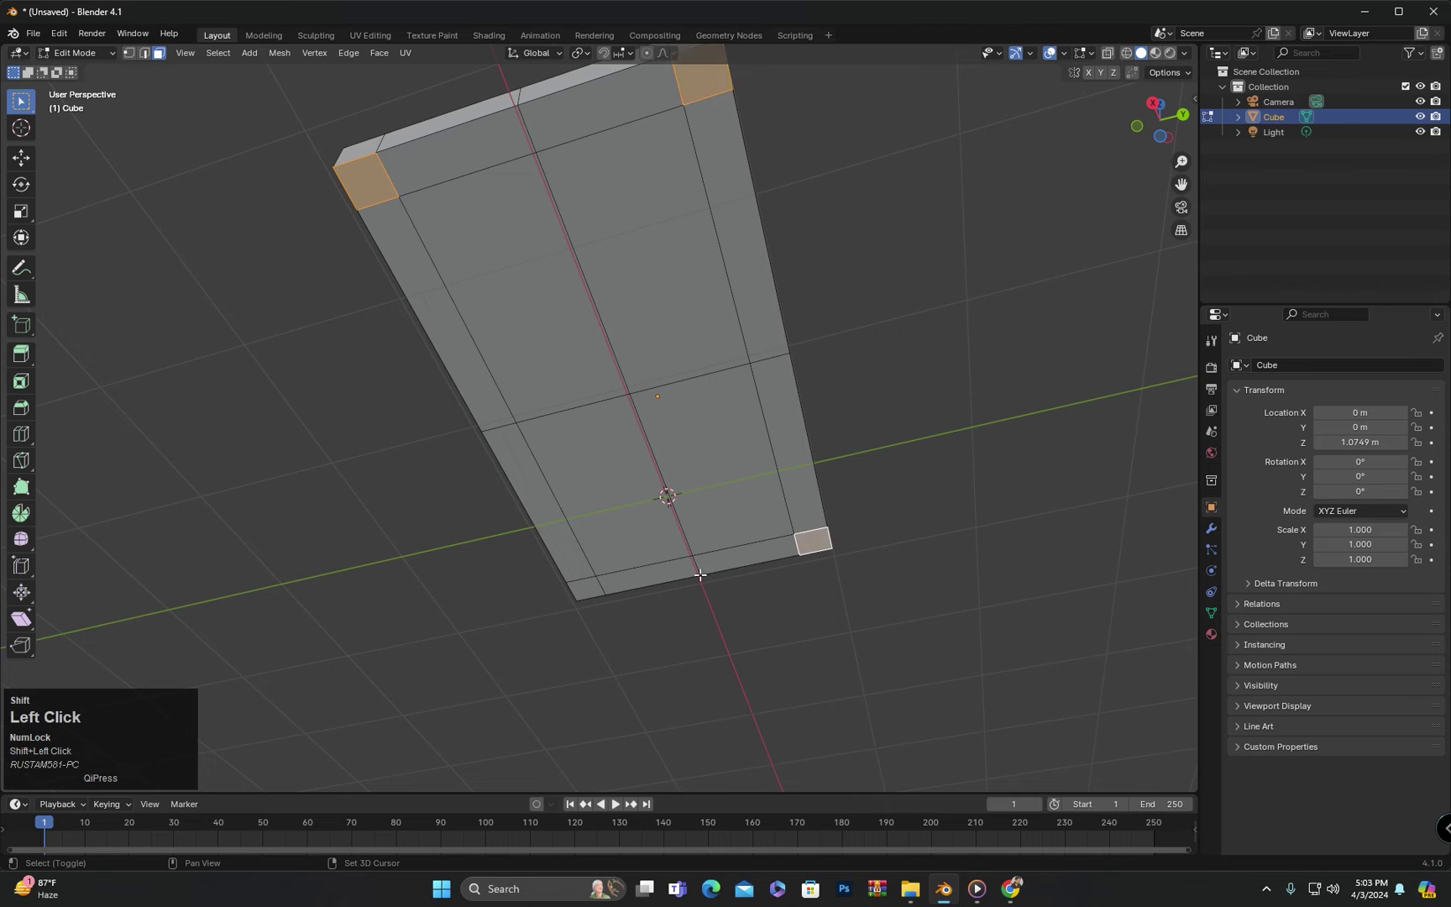
left_click(593, 593, "shift")
mouse_move(593, 594)
middle_mouse_down()
mouse_move(738, 662)
mouse_move(847, 571)
middle_mouse_up()
Extrude the four corner faces straight down along Z into legs.
key("e")
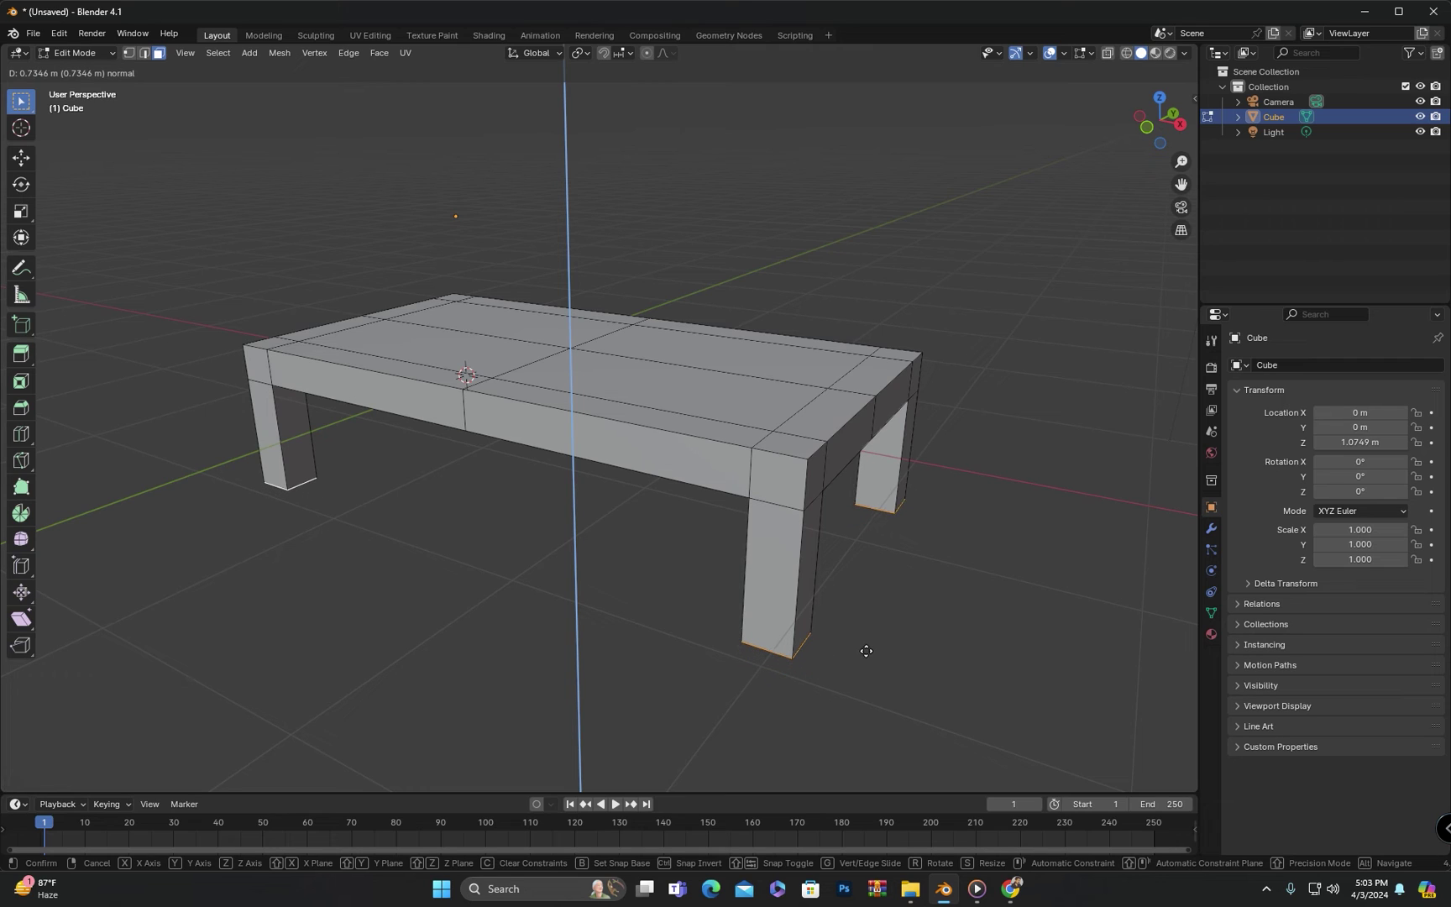
scroll(866, 651, "down", 2)
key("z")
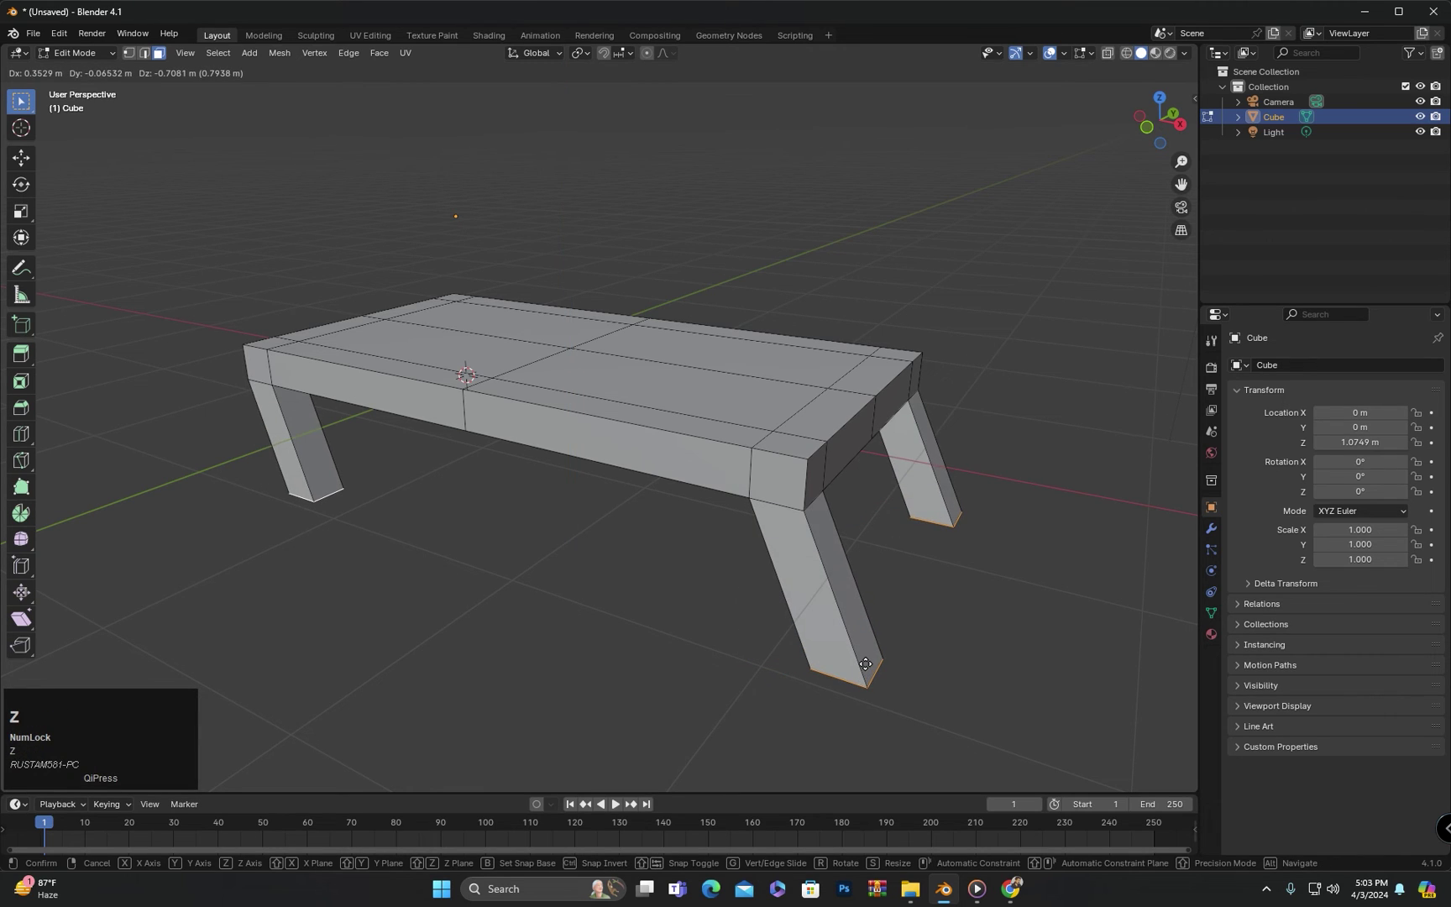
key("z")
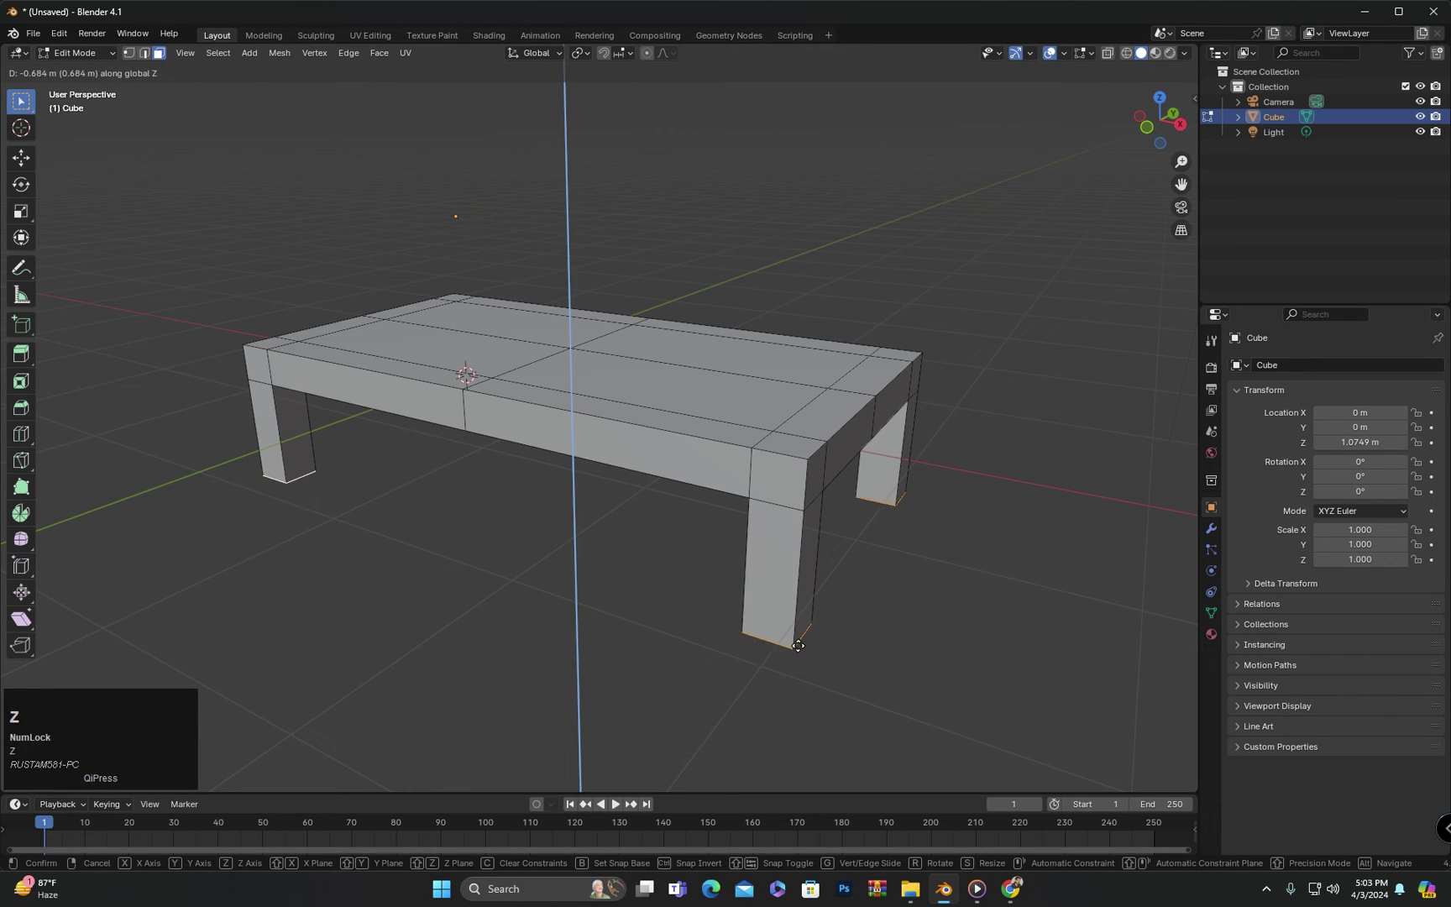
left_click(798, 645)
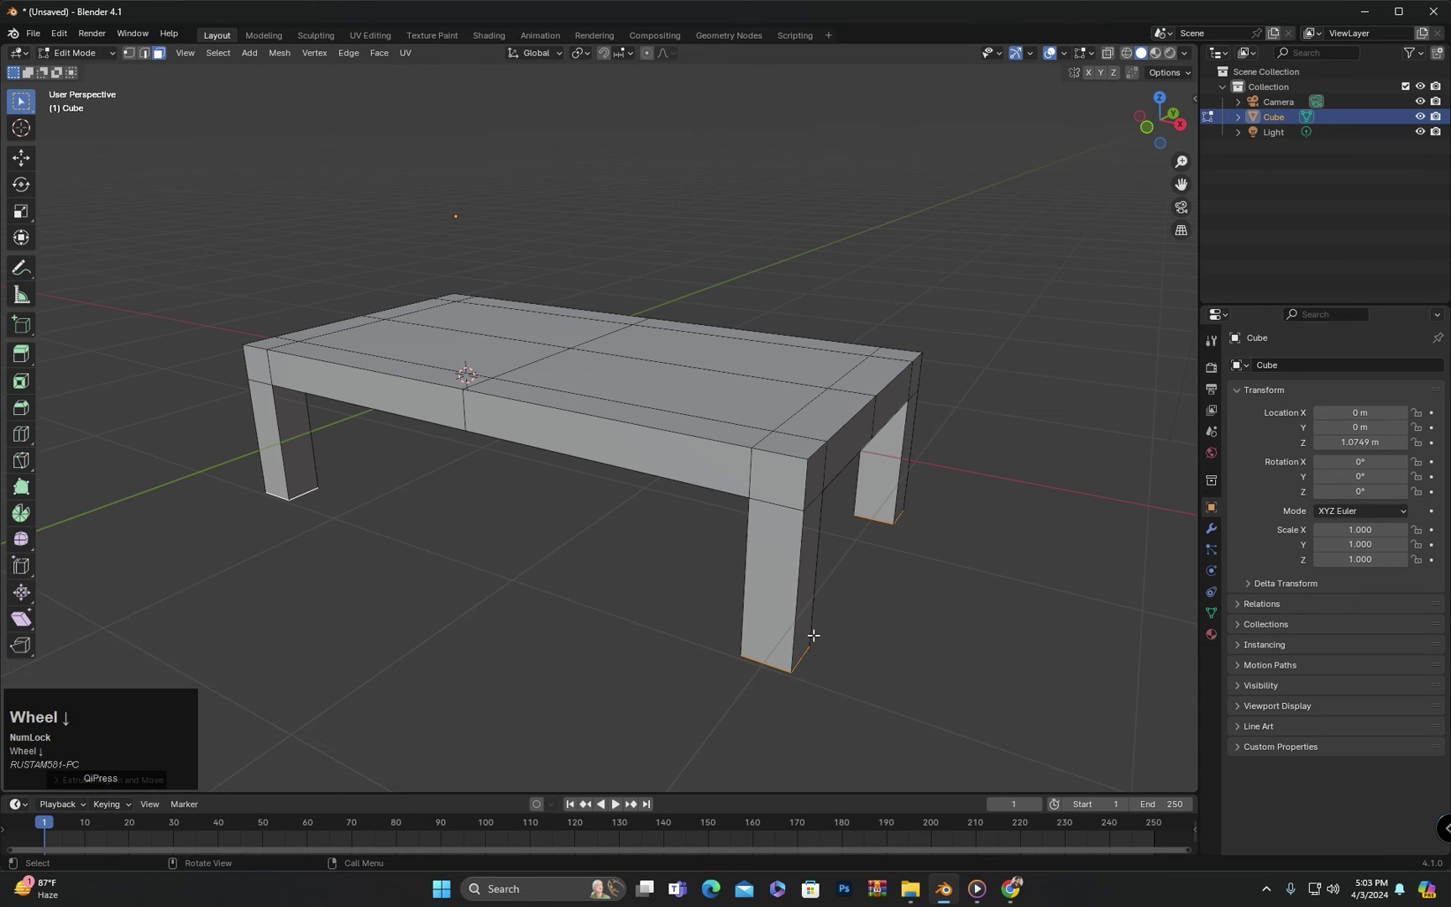
mouse_move(810, 631)
middle_mouse_down()
mouse_move(577, 625)
mouse_move(557, 638)
mouse_move(606, 670)
middle_mouse_up()
Return to Object Mode, orbit around the finished table, and reselect it.
key("Tab")
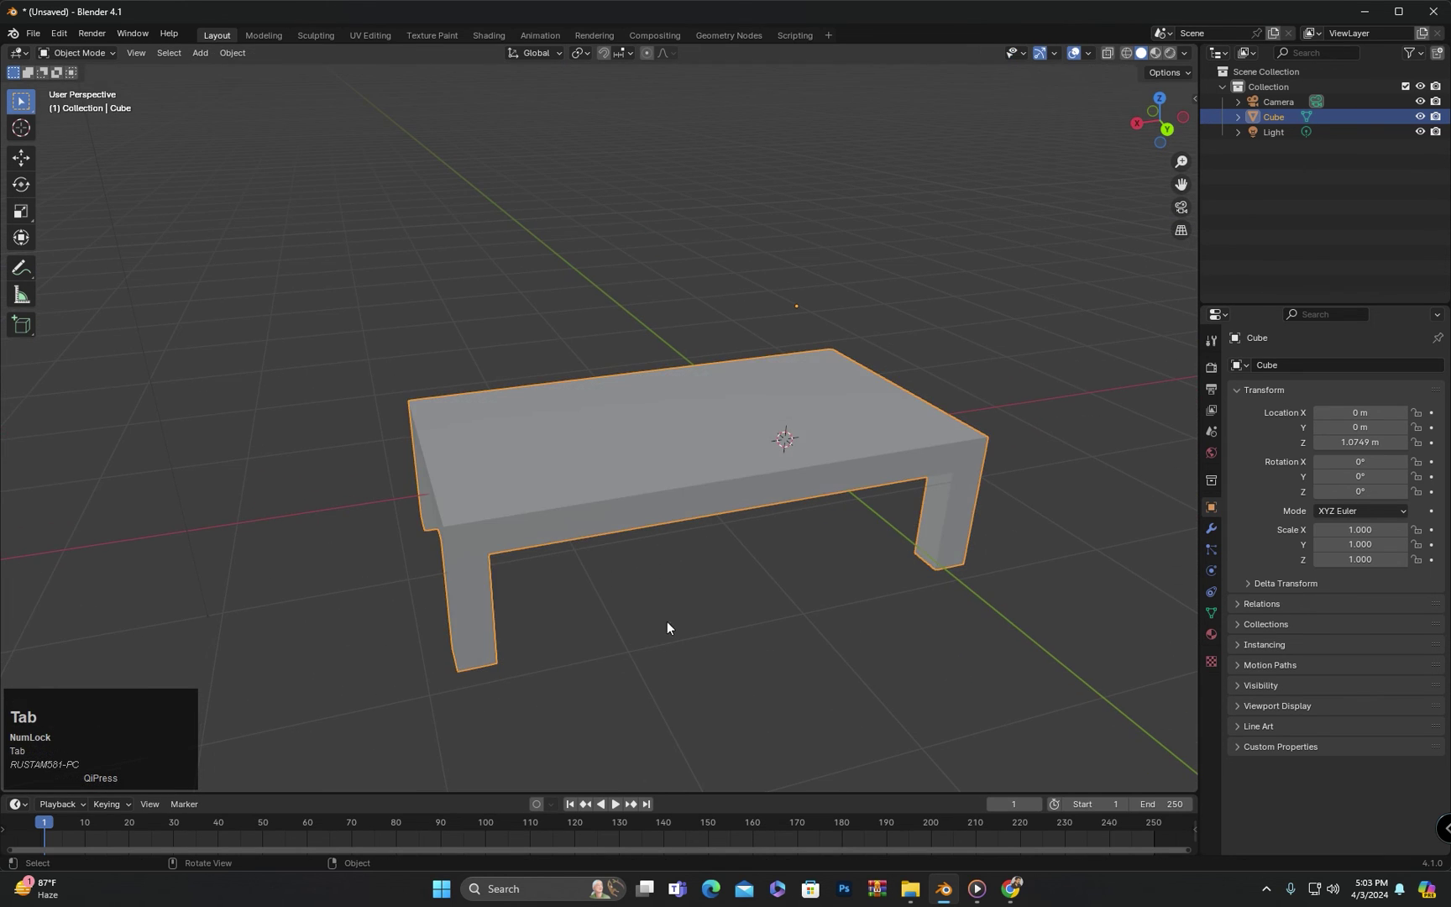
middle_click_drag(667, 621, 650, 609)
mouse_move(529, 585)
middle_mouse_down()
mouse_move(865, 595)
mouse_move(747, 580)
mouse_move(834, 636)
middle_mouse_up()
scroll(763, 602, "up", 1)
mouse_move(763, 602)
middle_mouse_down()
mouse_move(749, 577)
mouse_move(789, 576)
mouse_move(775, 514)
mouse_move(891, 488)
mouse_move(751, 581)
mouse_move(796, 602)
mouse_move(744, 557)
mouse_move(850, 364)
middle_mouse_up()
left_click(748, 576)
left_click(775, 513)
left_click(730, 395)
left_click(755, 477)
left_click(849, 364)
left_click(726, 495)
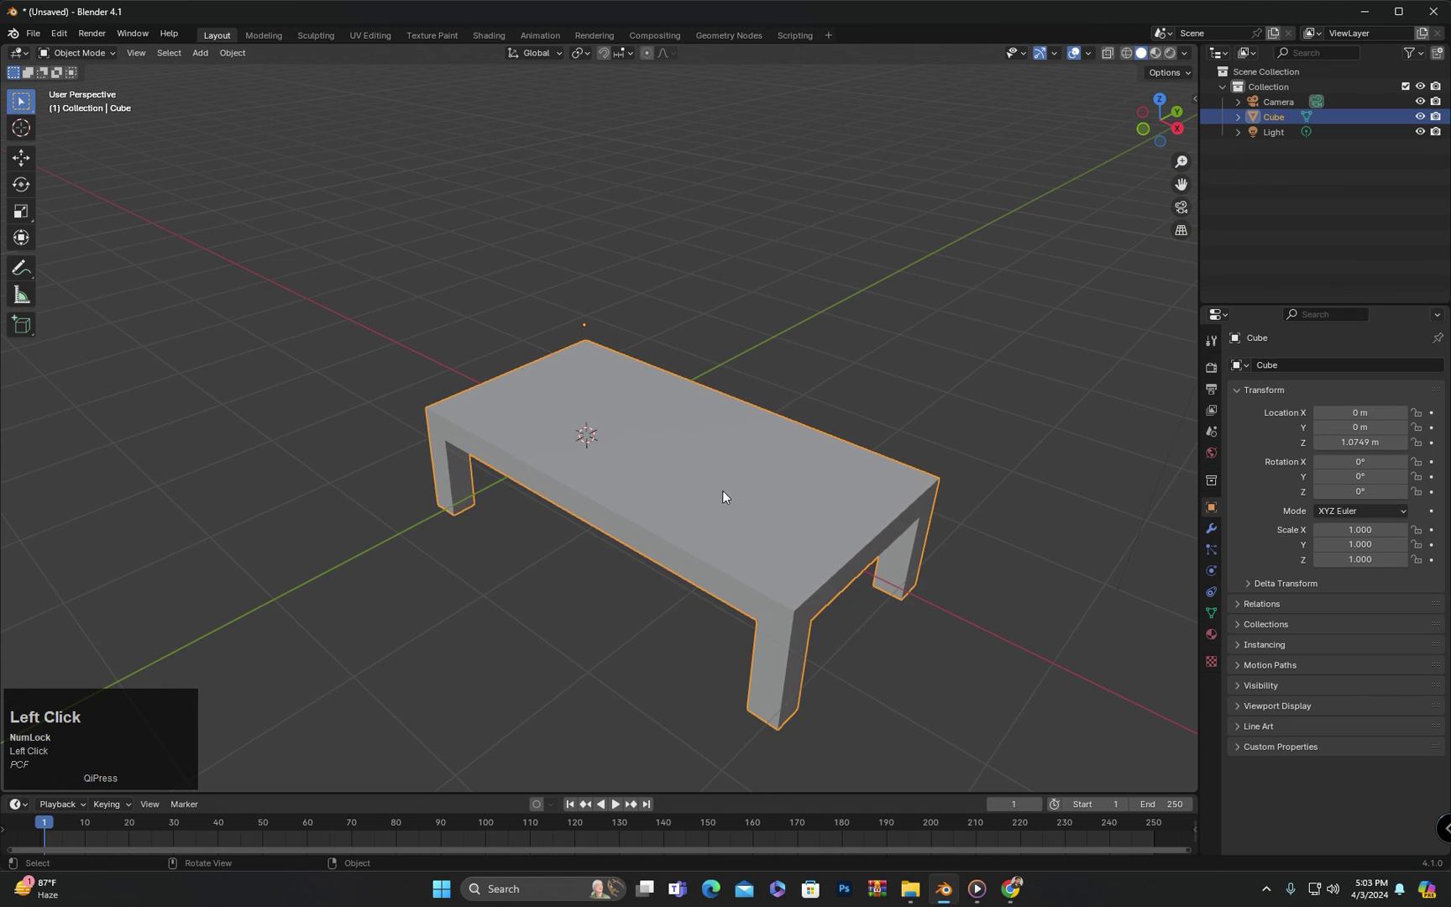
mouse_move(726, 496)
middle_mouse_down()
mouse_move(763, 492)
mouse_move(770, 380)
middle_mouse_up()
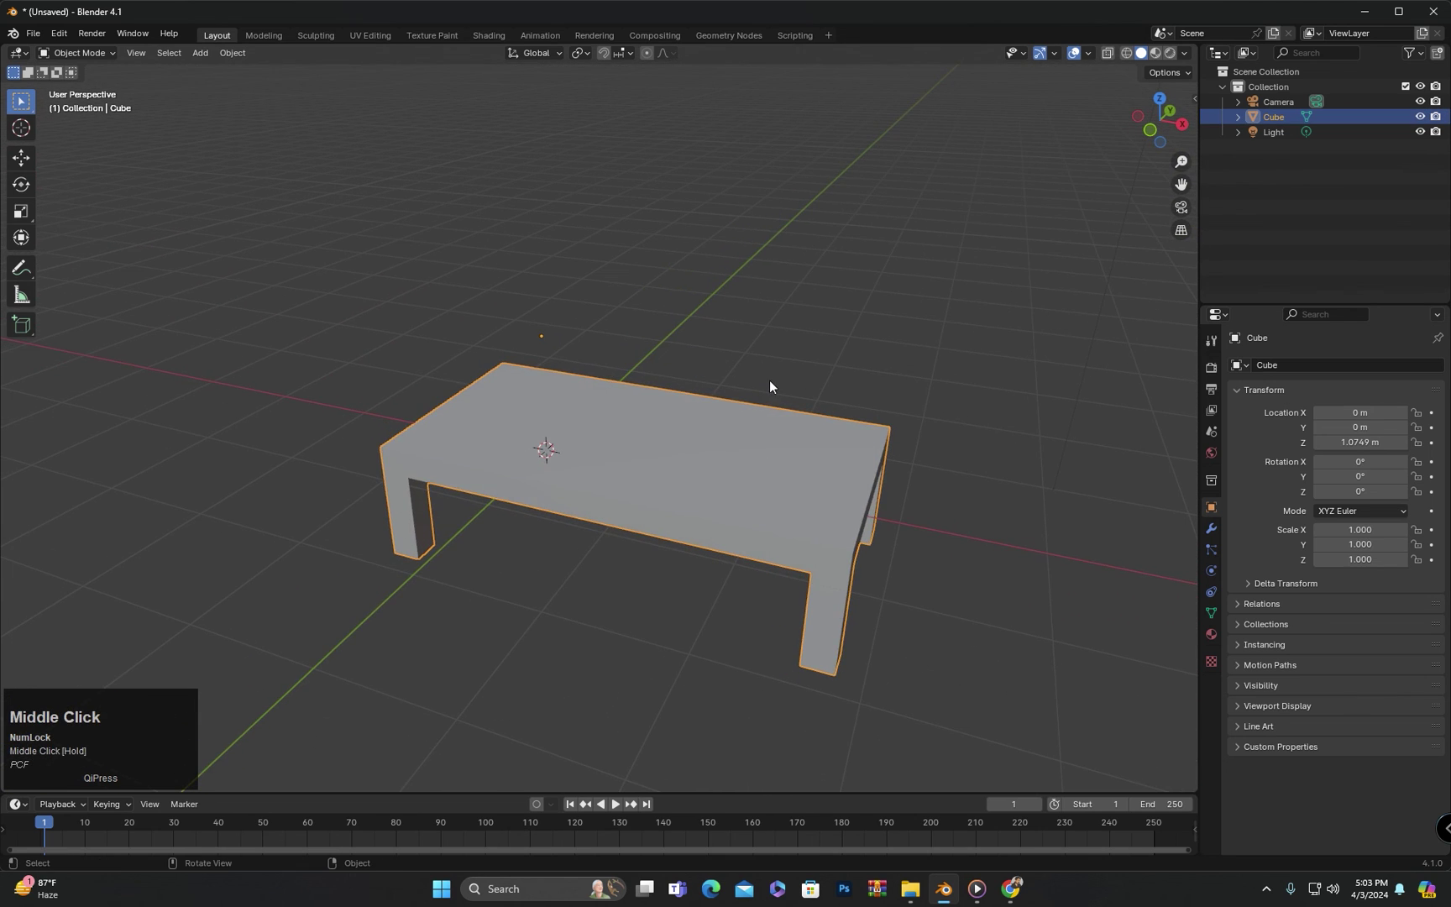